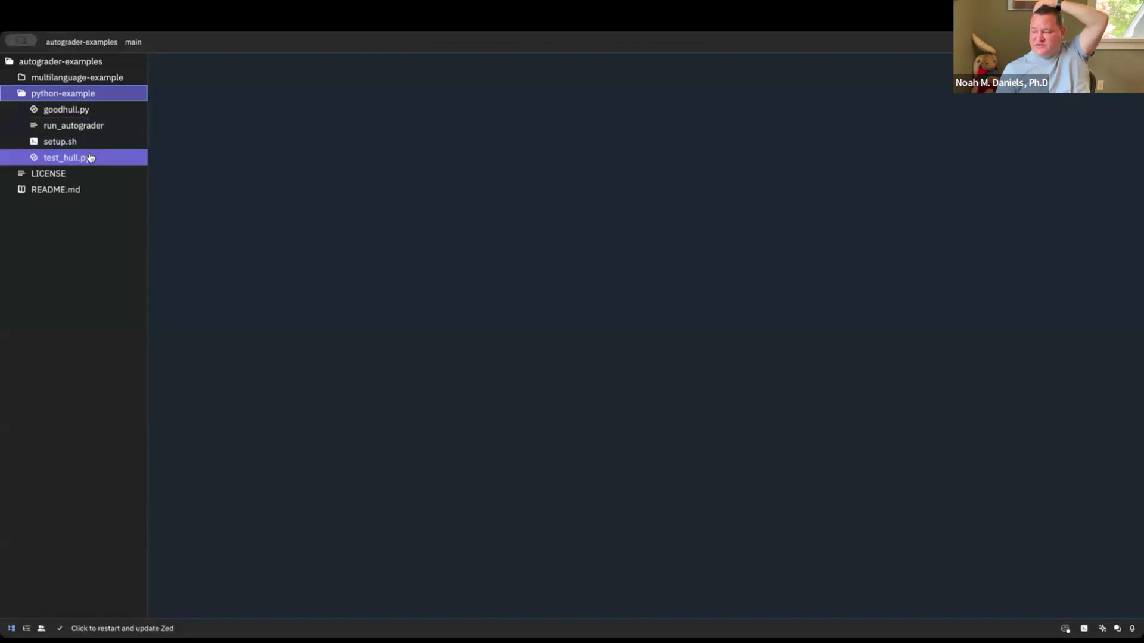
# Open the setup.sh and run_autograder scripts in the python-example folder to read their commands
pyautogui.click(88, 125)
pyautogui.click(87, 114)
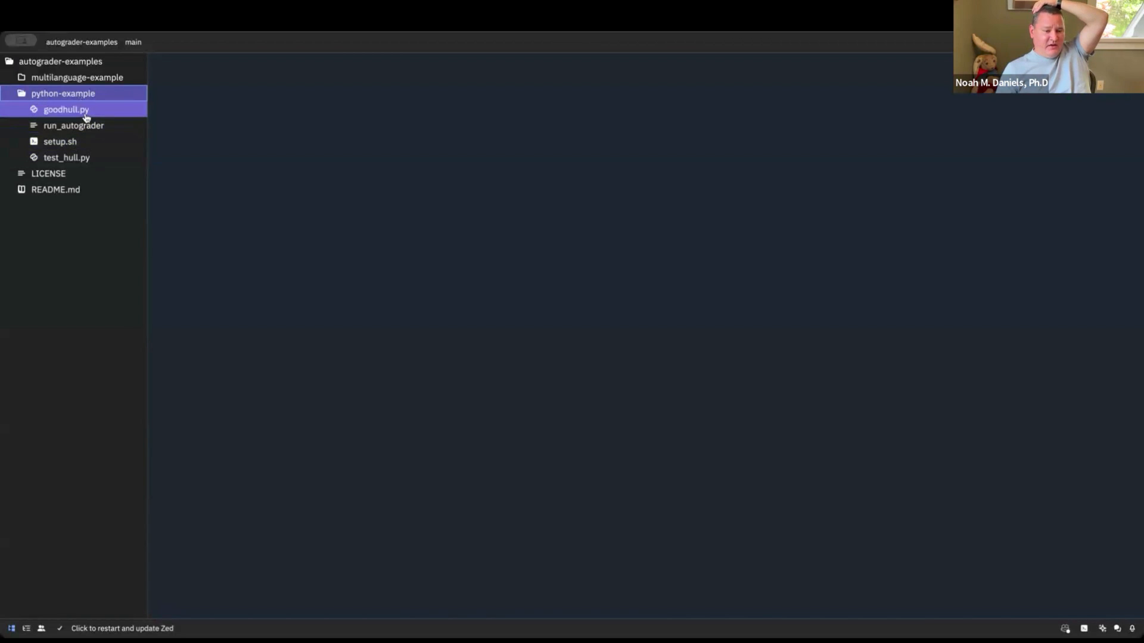
pyautogui.click(87, 124)
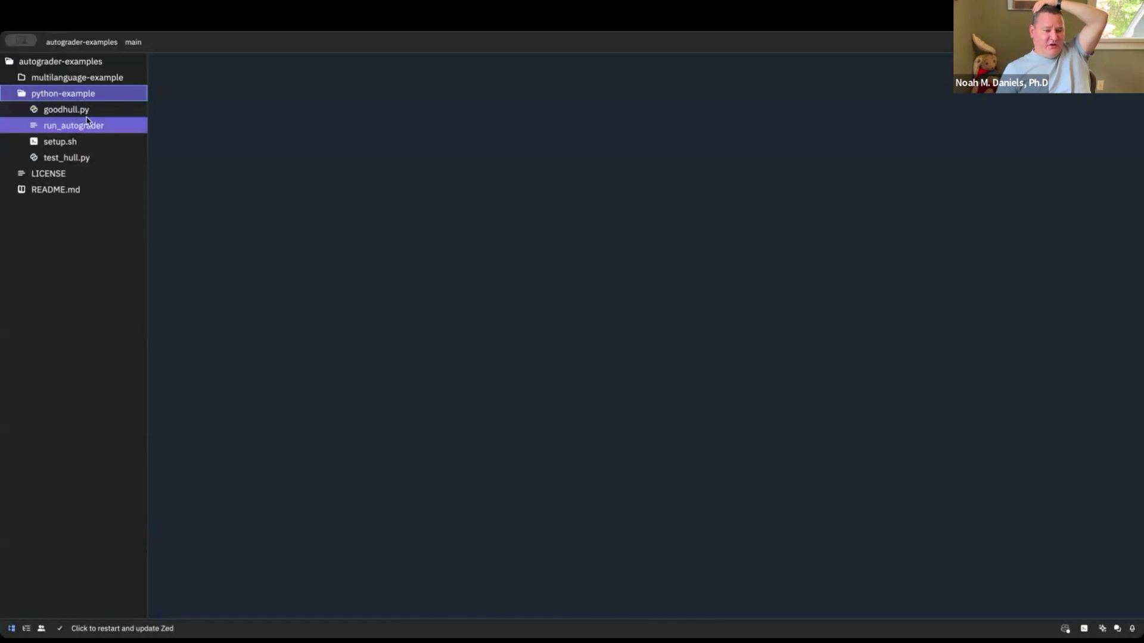
pyautogui.click(87, 113)
pyautogui.click(85, 141)
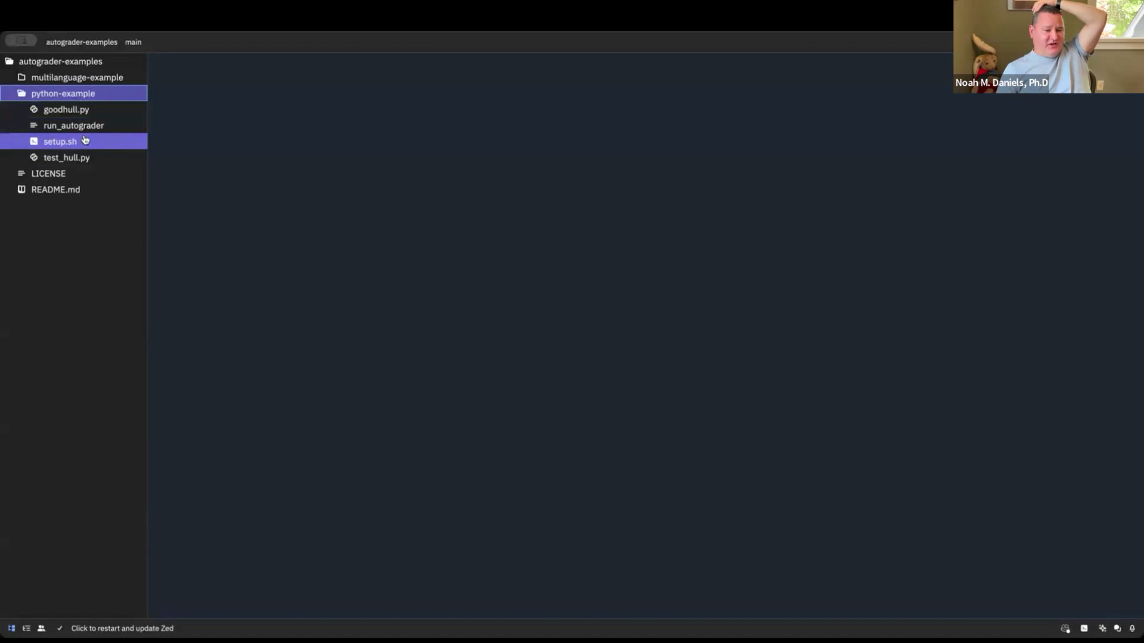
pyautogui.click(84, 141)
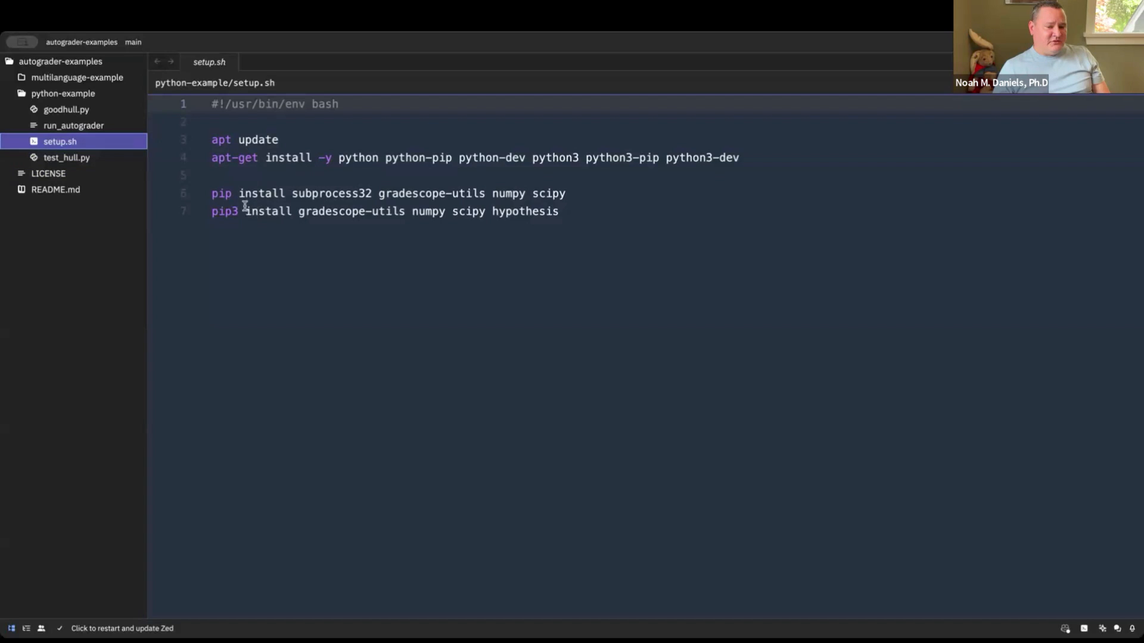
pyautogui.click(70, 127)
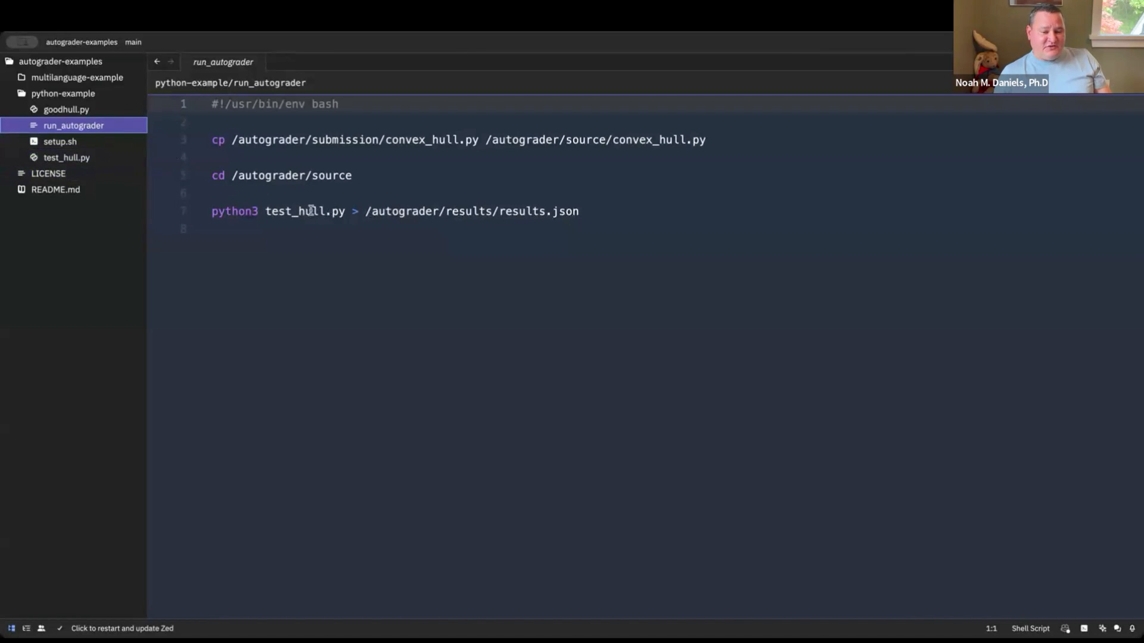
# Open test_hull.py and look over its imports and the start of the TestHull class
pyautogui.click(76, 158)
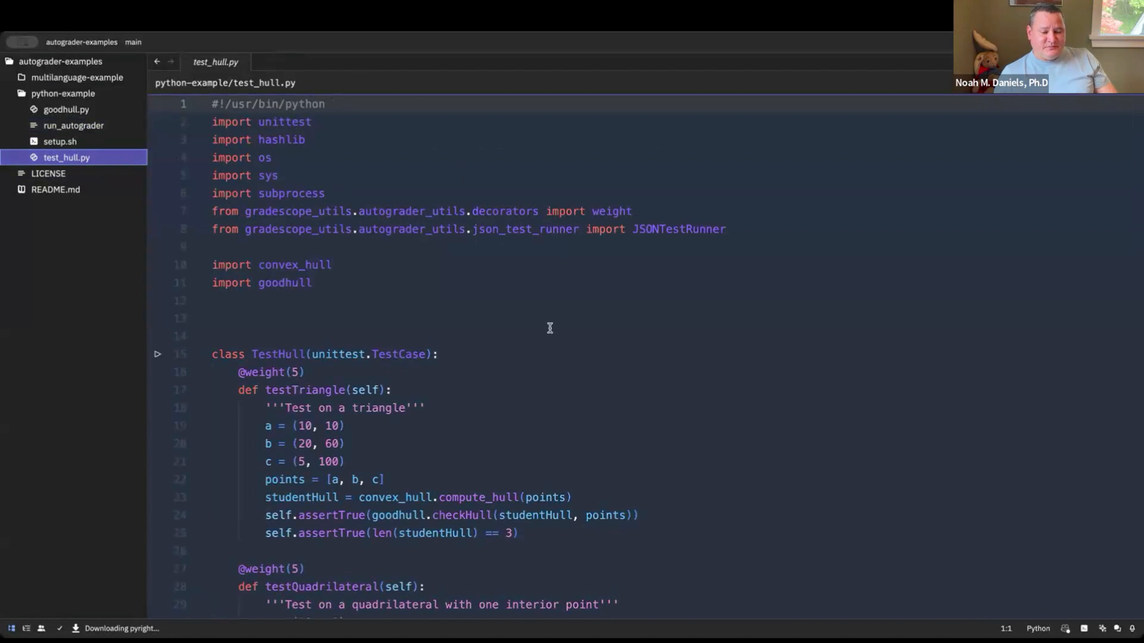
pyautogui.scroll(-5, 549, 328)
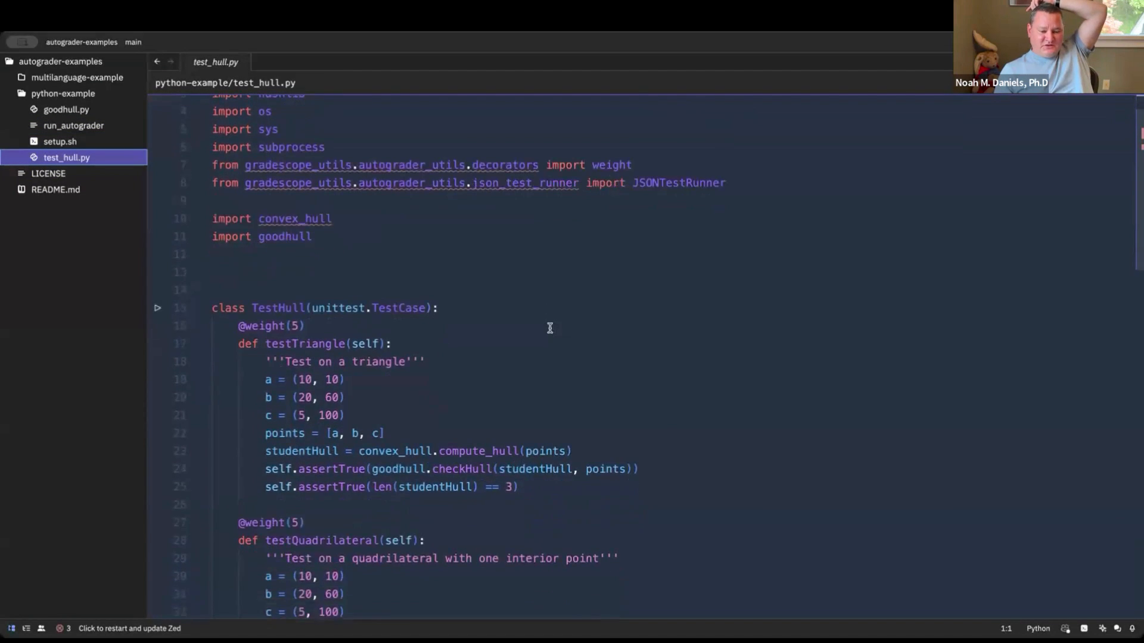
pyautogui.scroll(5, 549, 328)
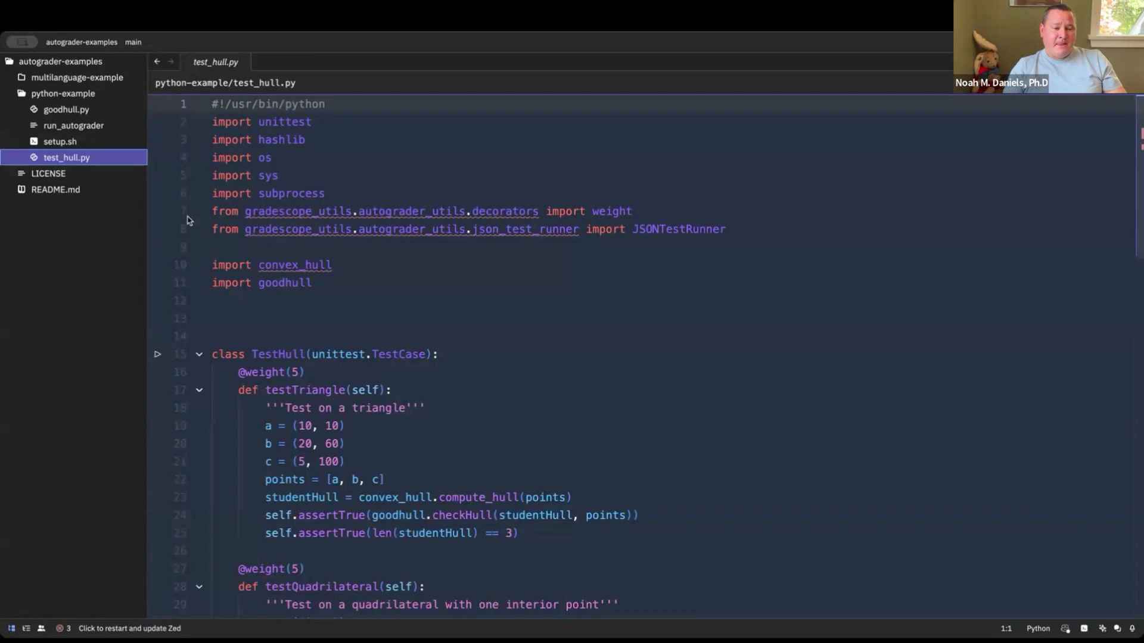
# Open goodhull.py and examine its helper functions, including checkHull, generate and random_noncollinear_points
pyautogui.click(66, 110)
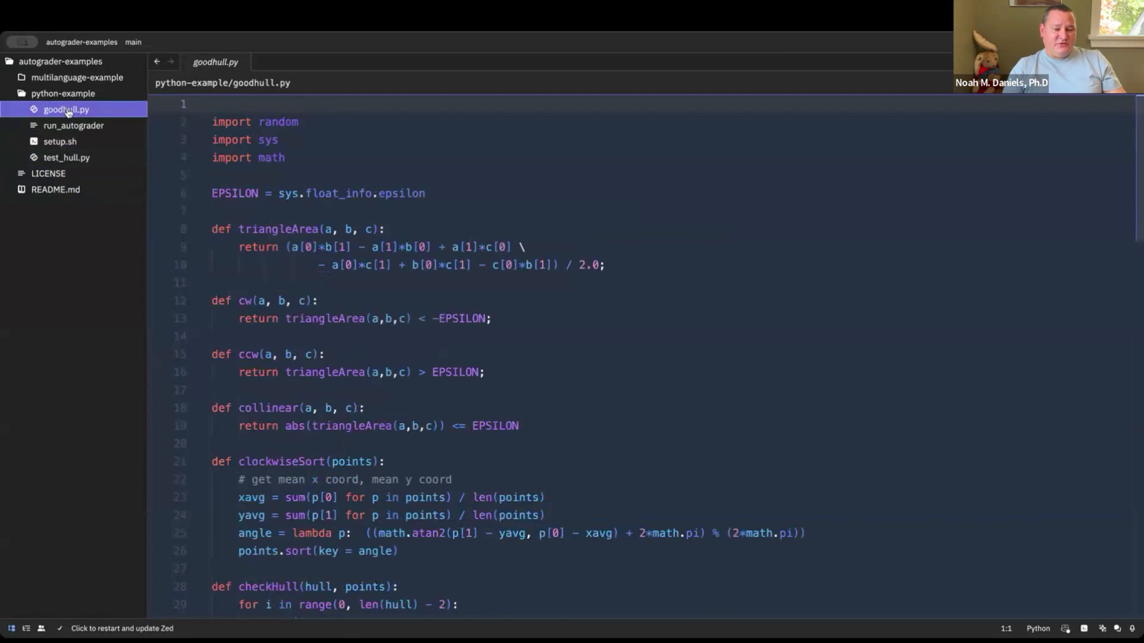
pyautogui.scroll(-6, 542, 388)
pyautogui.scroll(-4, 542, 388)
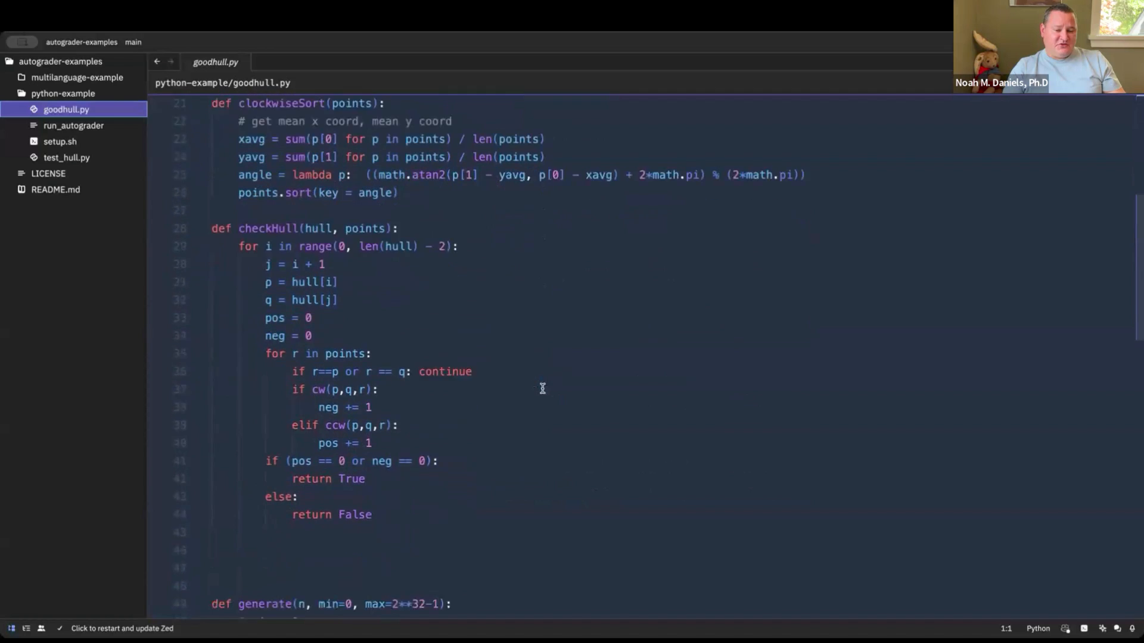
pyautogui.scroll(2, 542, 388)
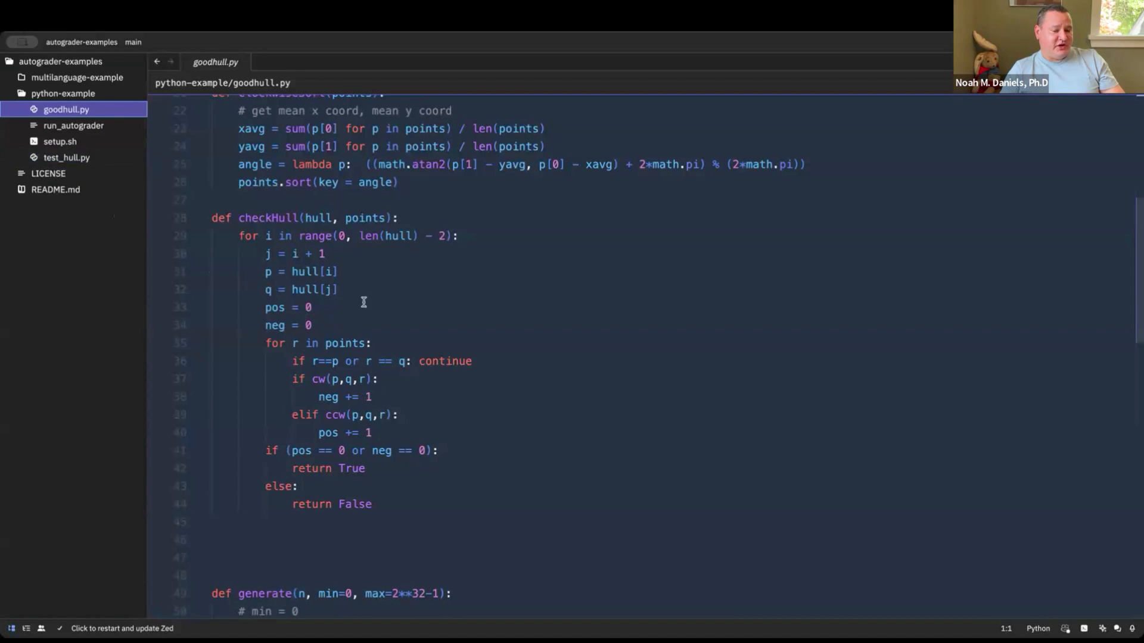
pyautogui.scroll(-1, 359, 388)
pyautogui.scroll(-5, 359, 388)
pyautogui.scroll(4, 358, 381)
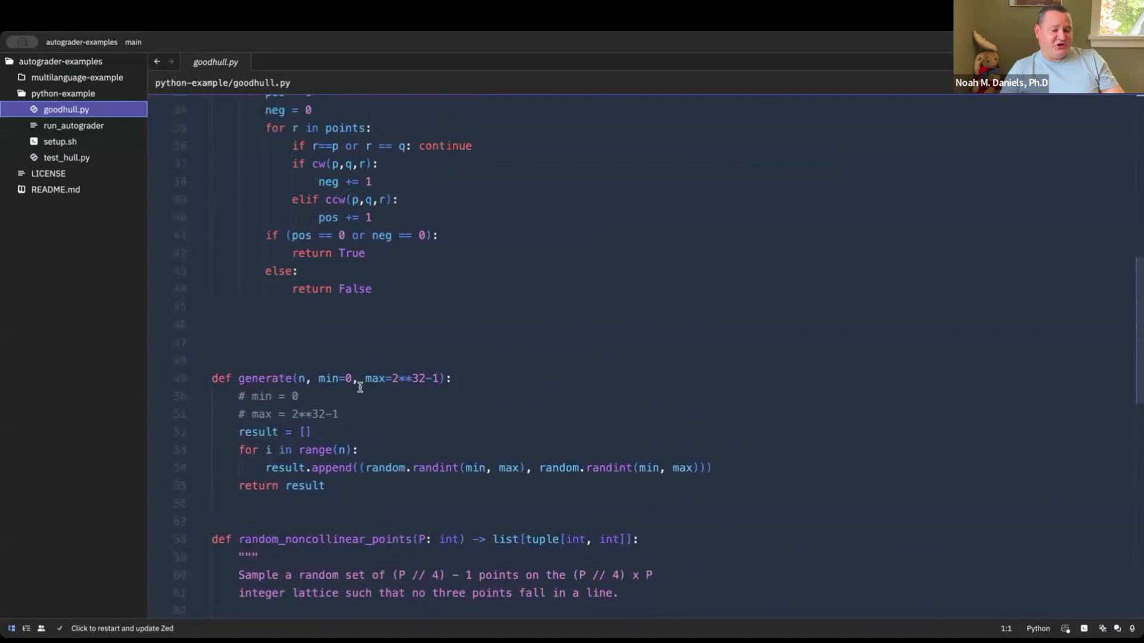
pyautogui.scroll(-10, 357, 527)
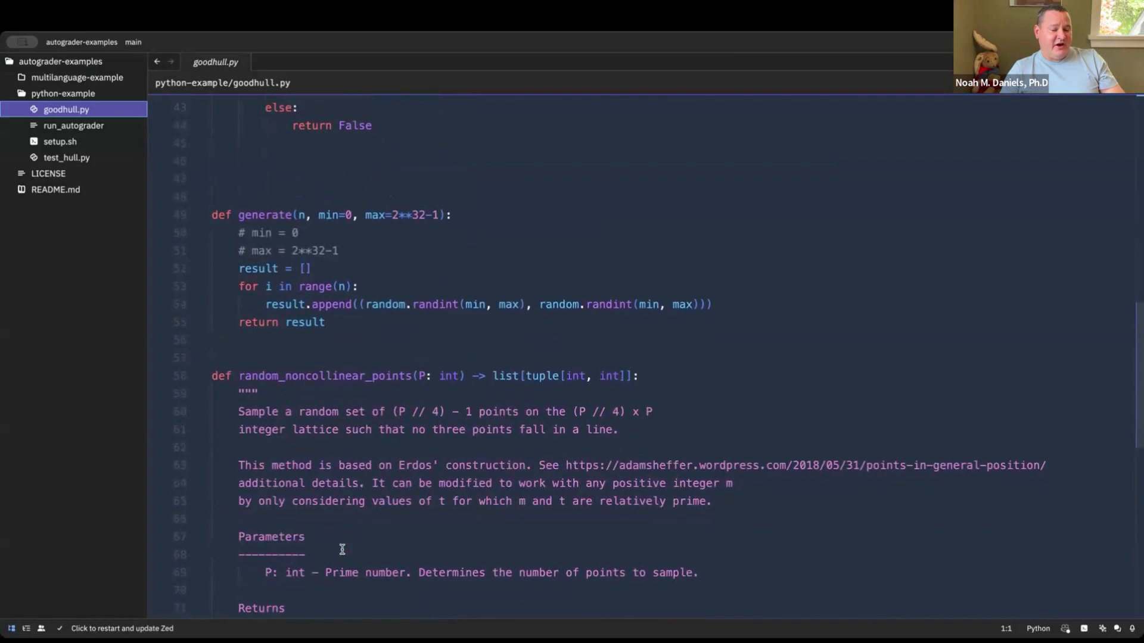
pyautogui.scroll(5, 342, 549)
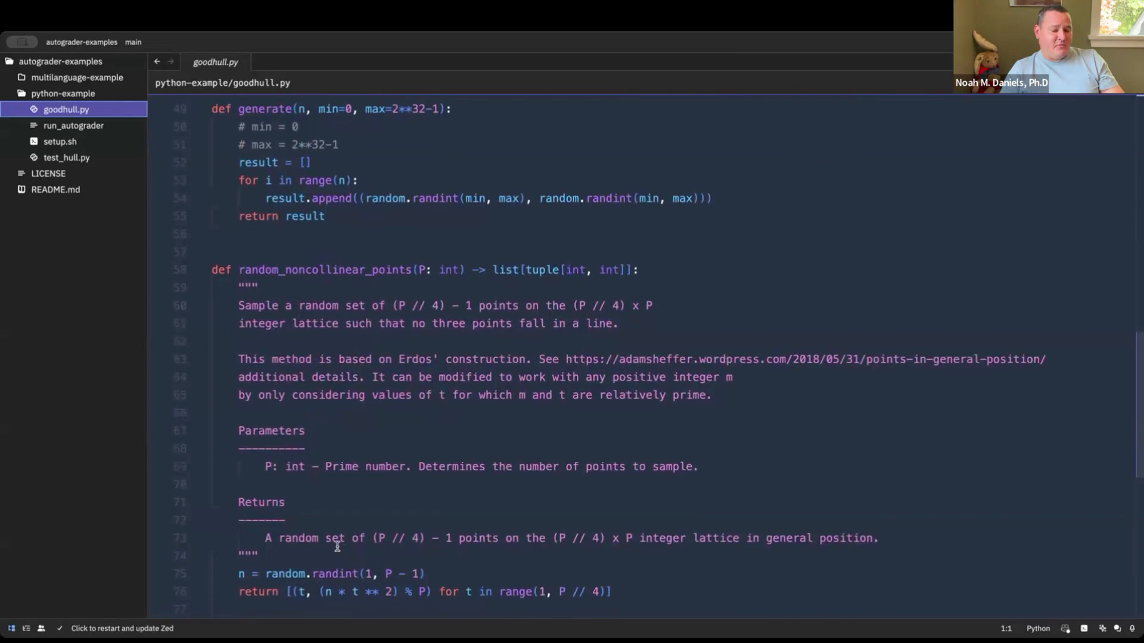
pyautogui.click(71, 157)
pyautogui.scroll(-3, 454, 453)
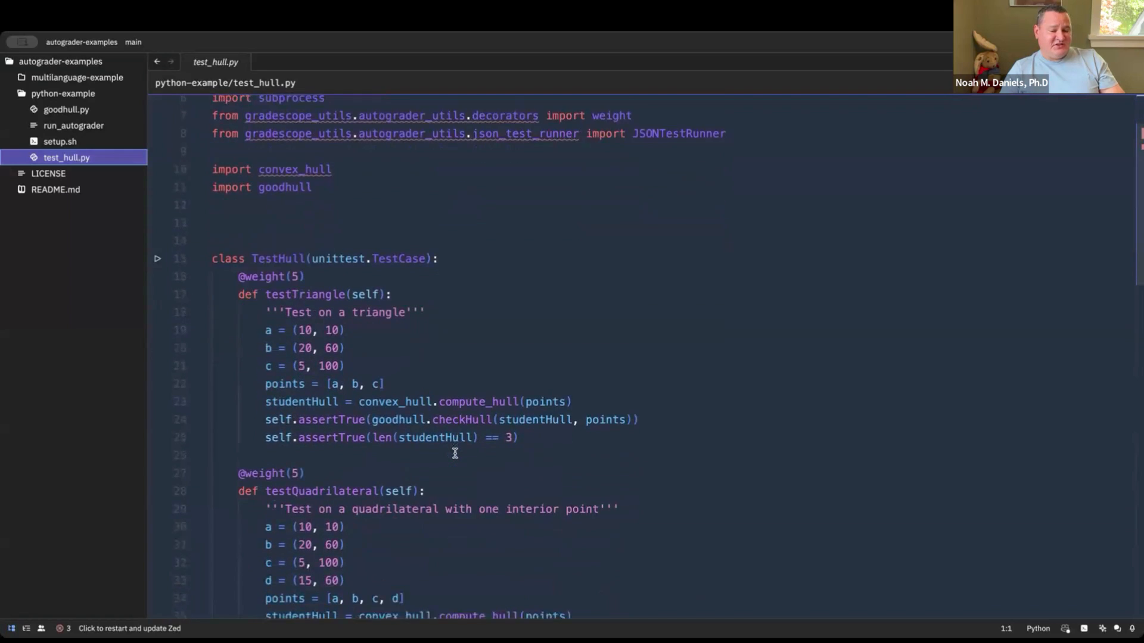
pyautogui.scroll(-2, 455, 453)
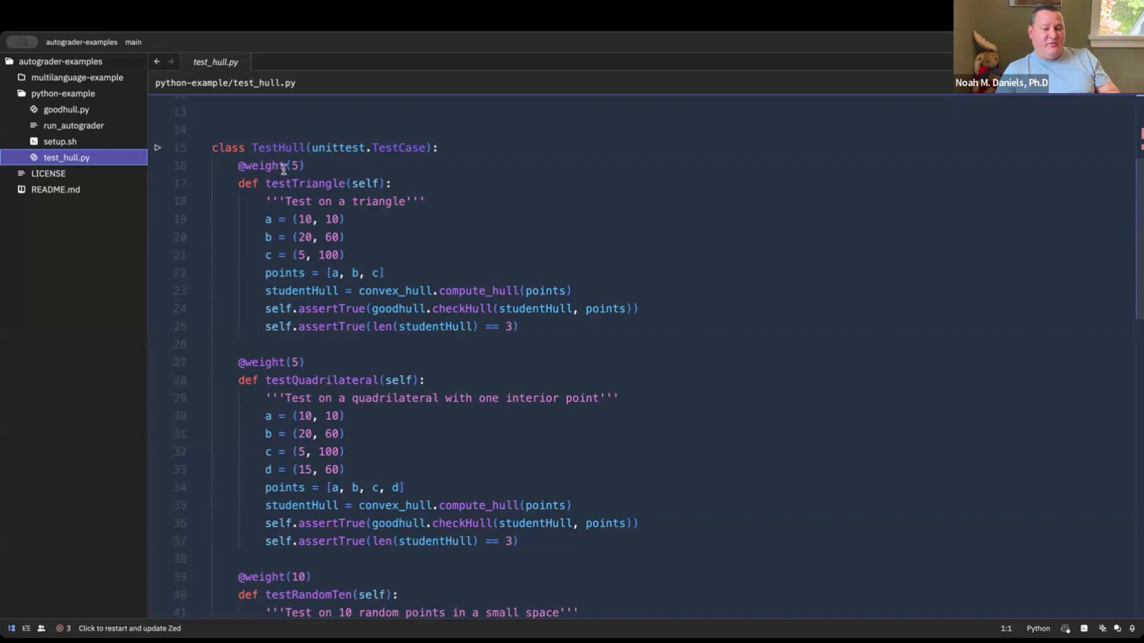
pyautogui.moveTo(316, 164); pyautogui.dragTo(233, 167)
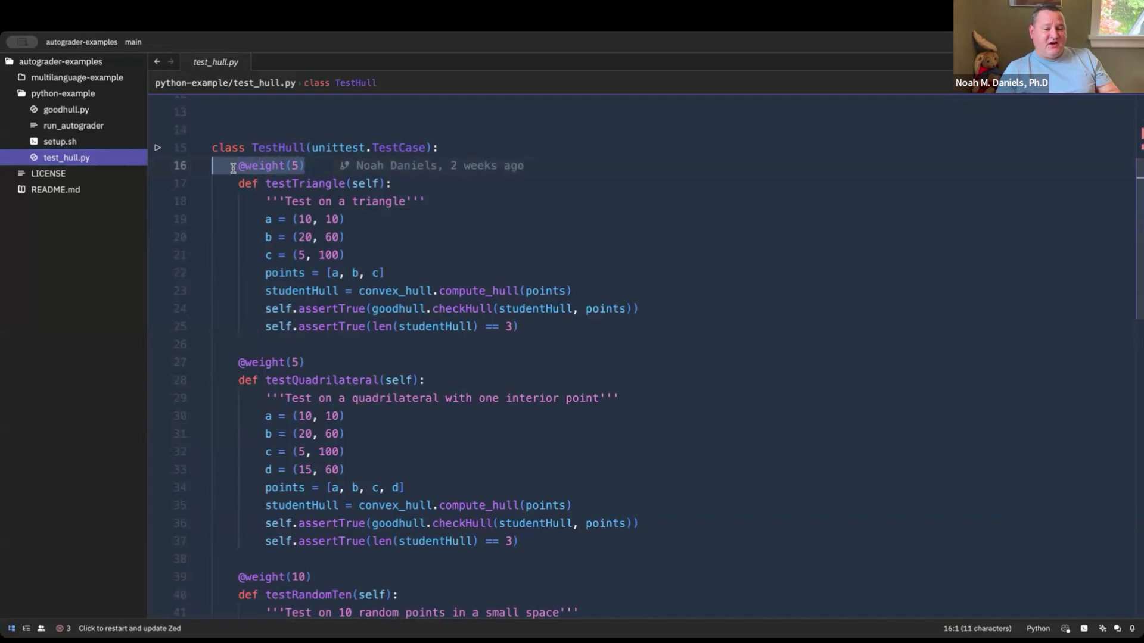
pyautogui.click(311, 166)
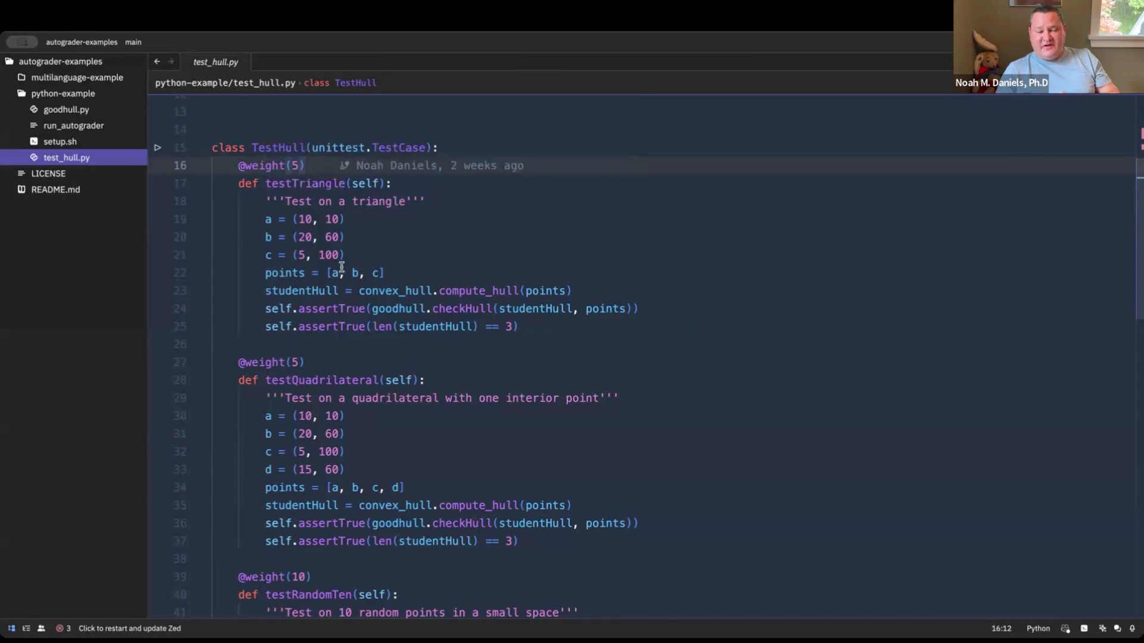
pyautogui.moveTo(341, 266)
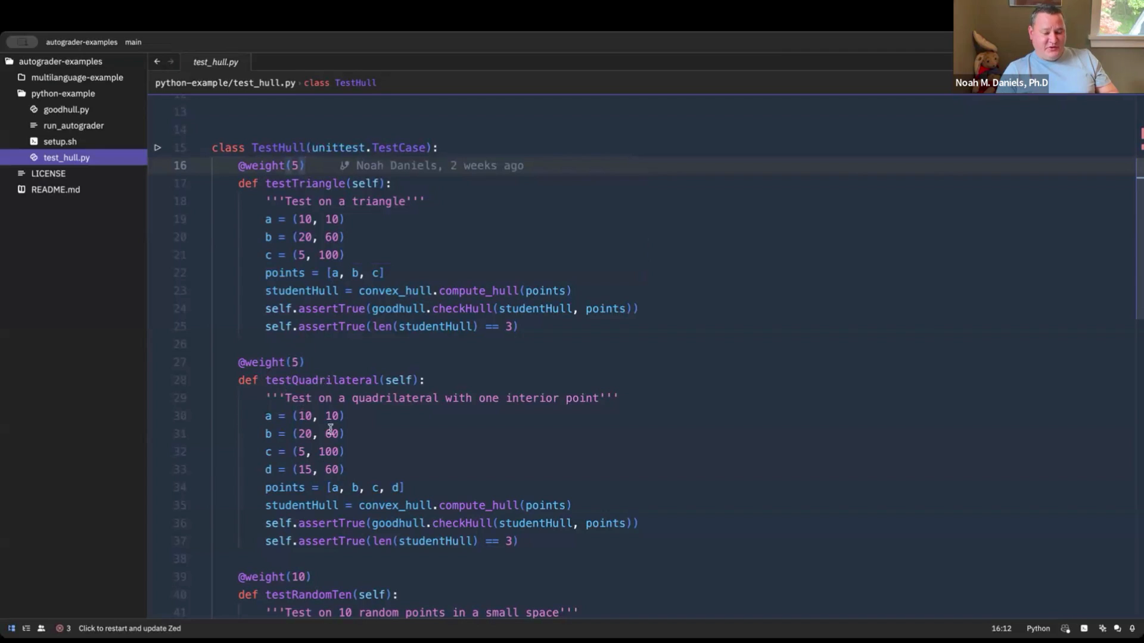
pyautogui.moveTo(315, 549)
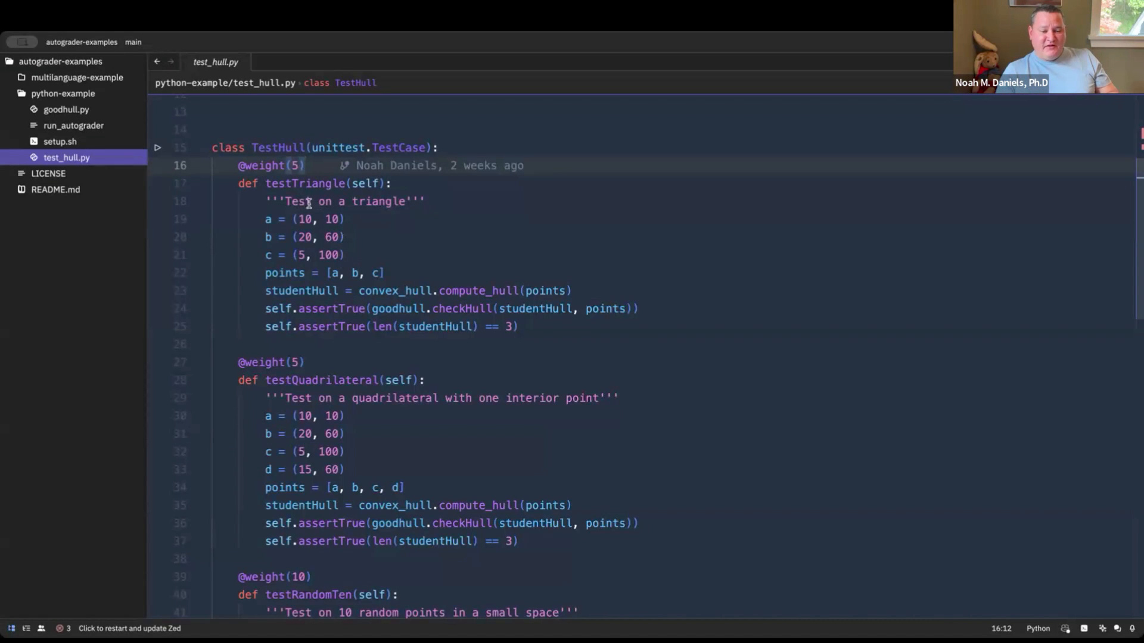
# Examine the weights and test cases in the TestHull class, from testTriangle down to testRandomMillion
pyautogui.scroll(-1, 336, 253)
pyautogui.scroll(1, 335, 253)
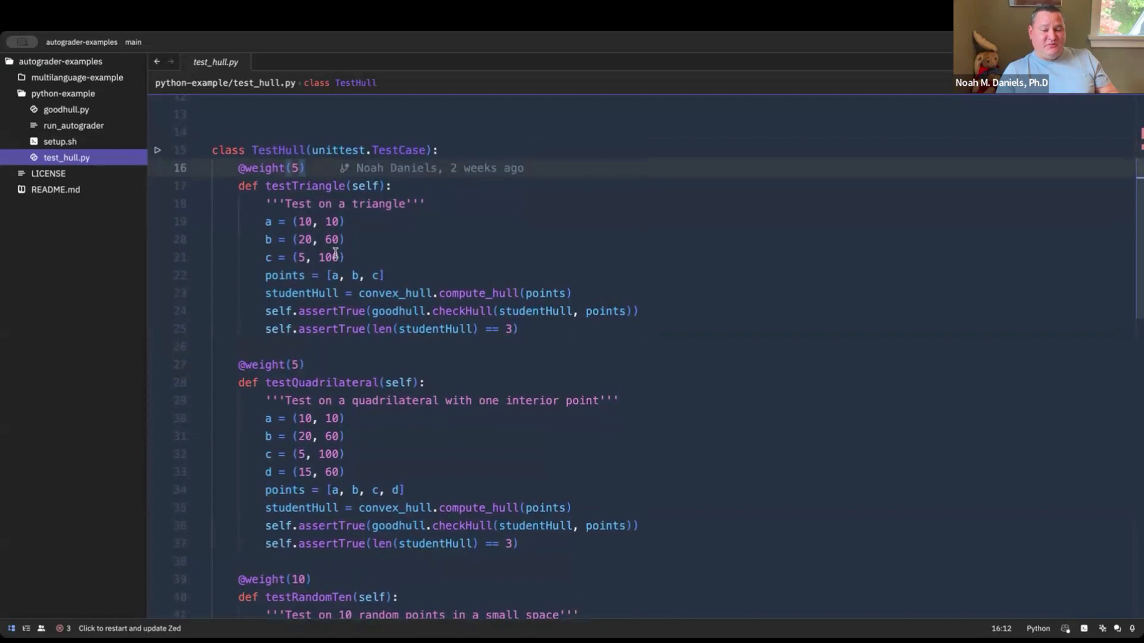
pyautogui.scroll(-3, 335, 253)
pyautogui.scroll(2, 335, 254)
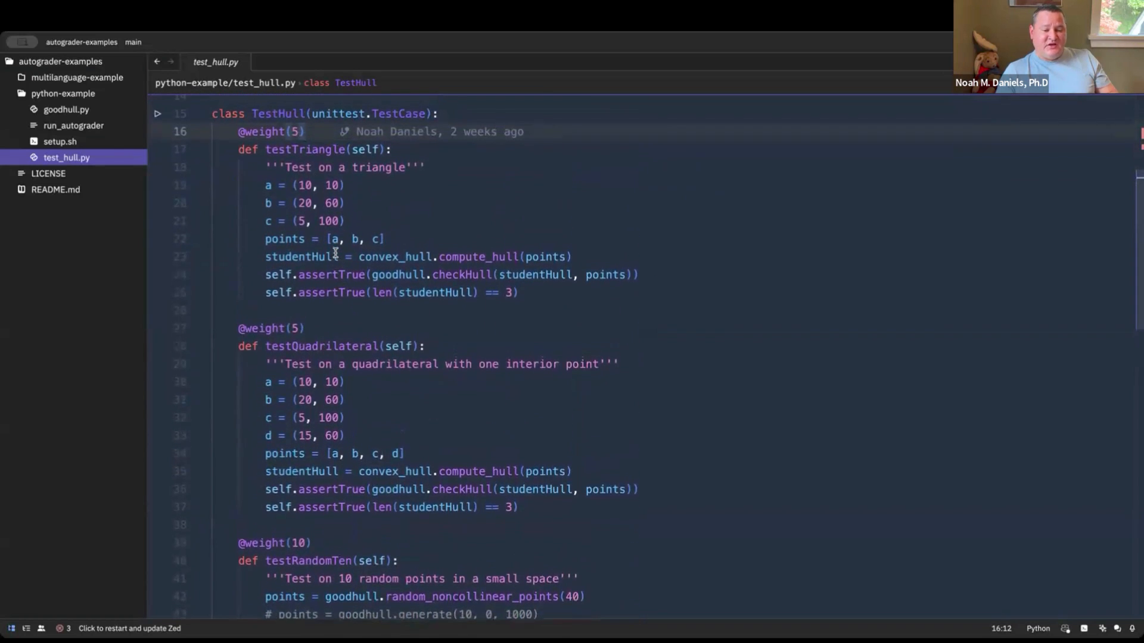
pyautogui.scroll(1, 336, 253)
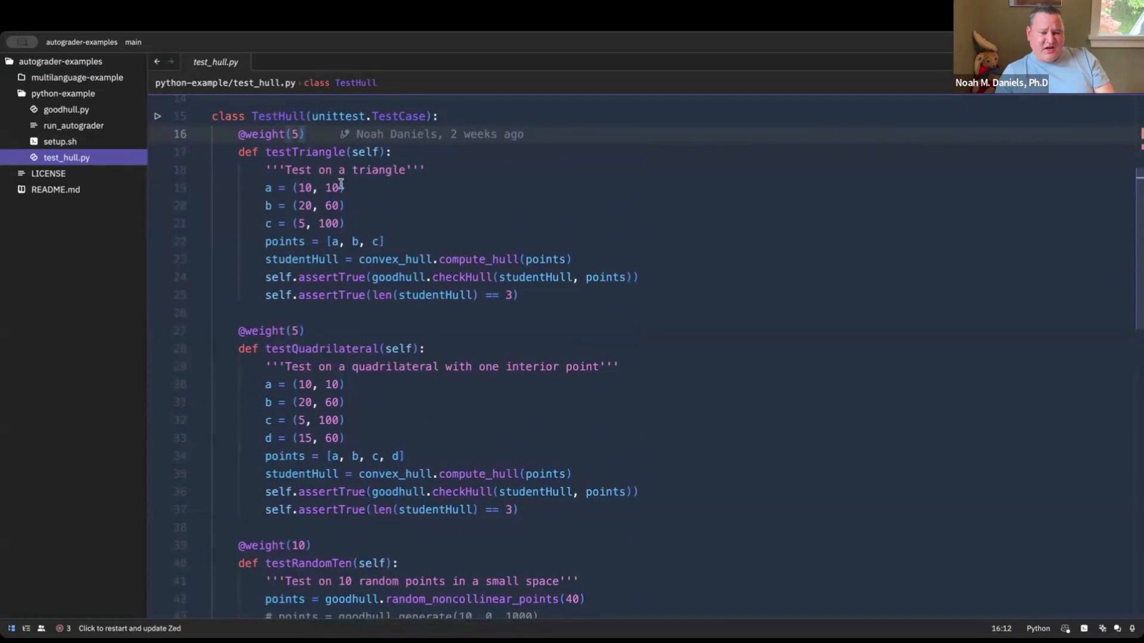
pyautogui.scroll(-1, 359, 214)
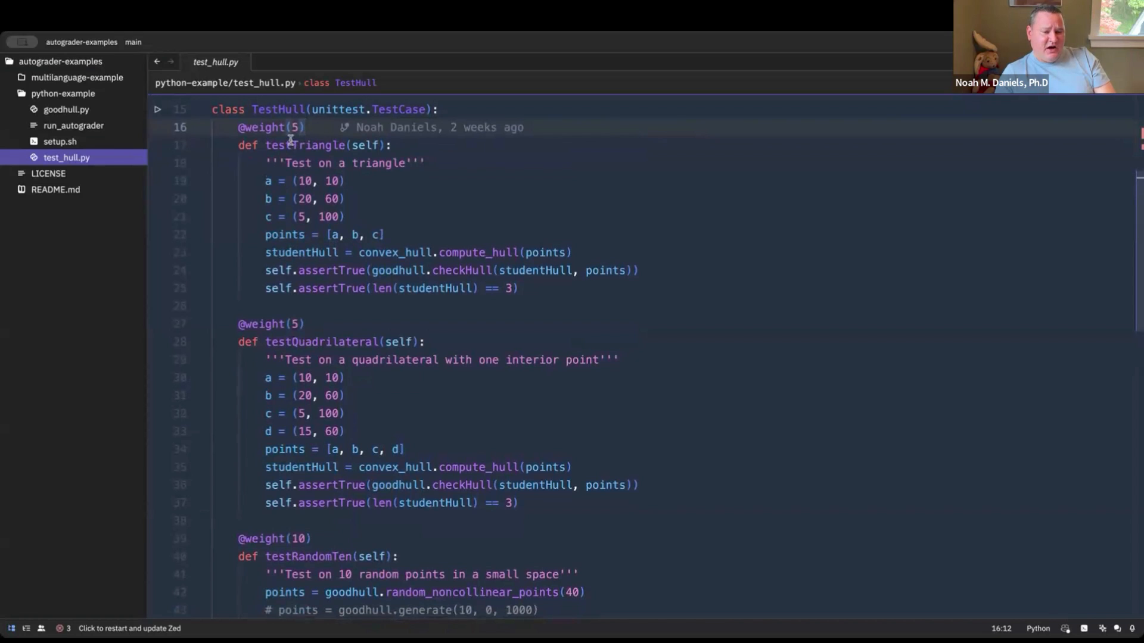
pyautogui.scroll(3, 311, 174)
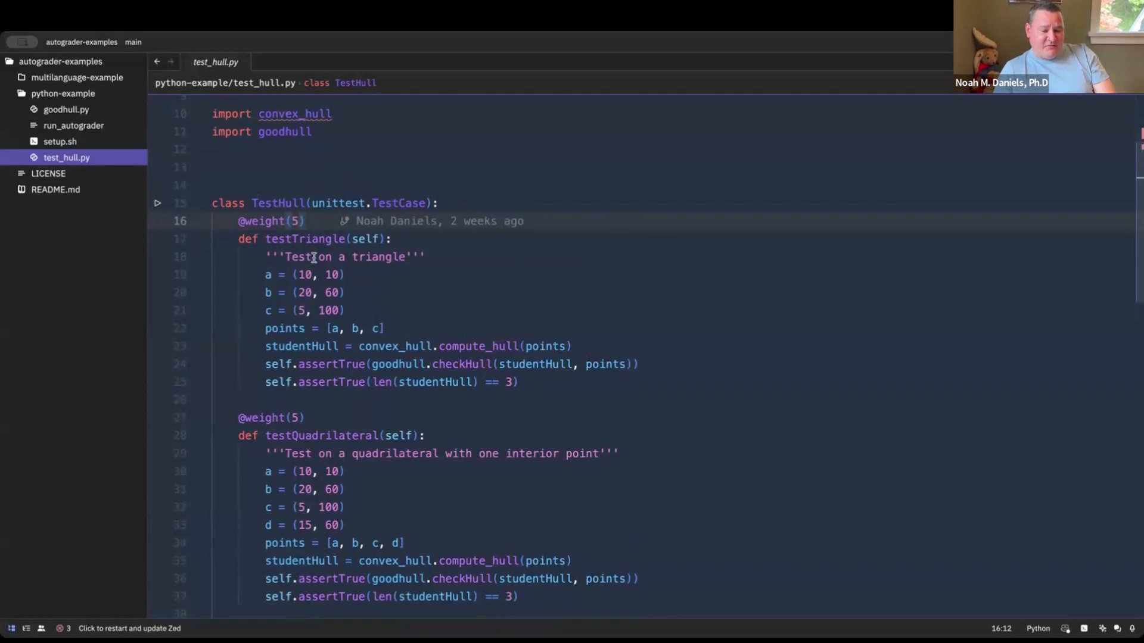
pyautogui.scroll(-2, 315, 273)
pyautogui.scroll(-10, 314, 272)
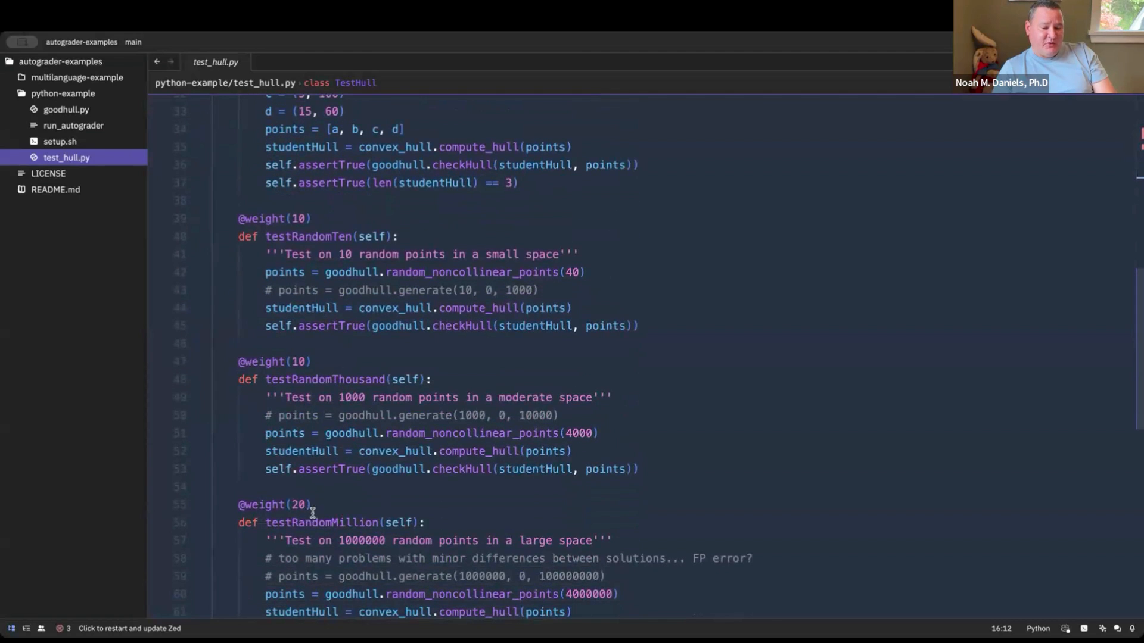
pyautogui.scroll(6, 314, 310)
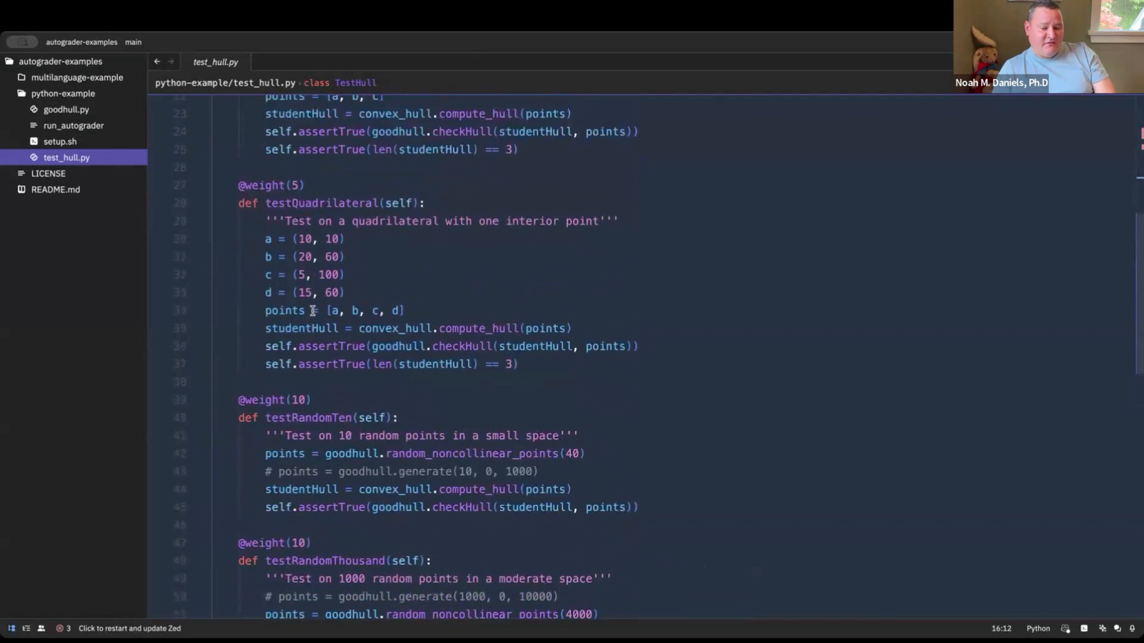
pyautogui.scroll(4, 316, 274)
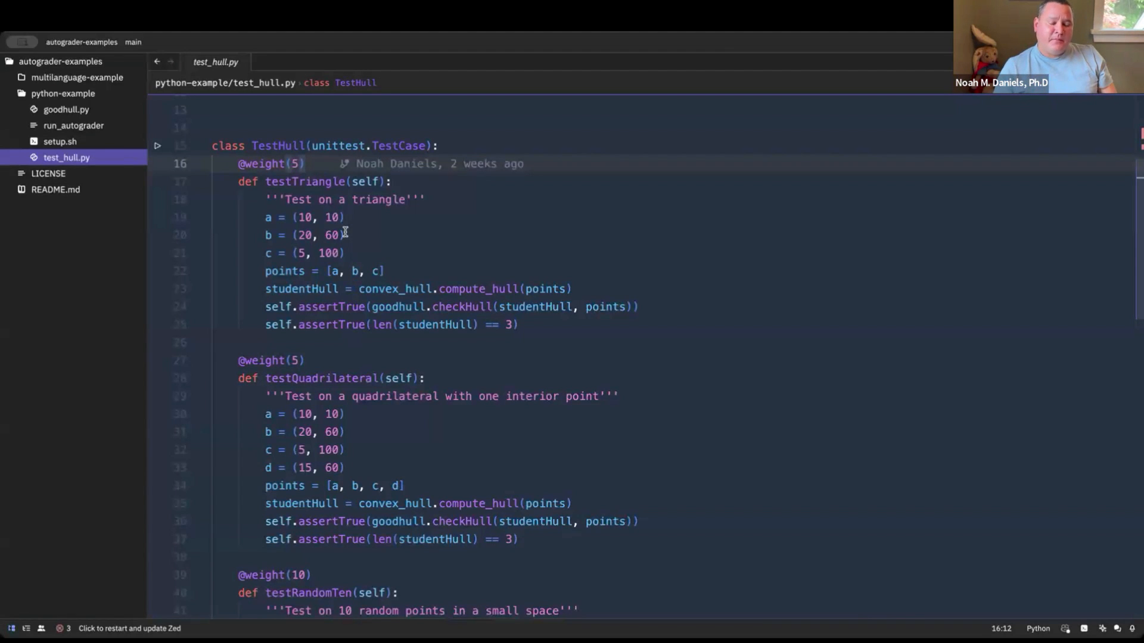
# Examine testTriangle's convex_hull.compute_hull call, the related imports, and its checkHull and hull-length assertions
pyautogui.scroll(-1, 345, 232)
pyautogui.scroll(2, 344, 231)
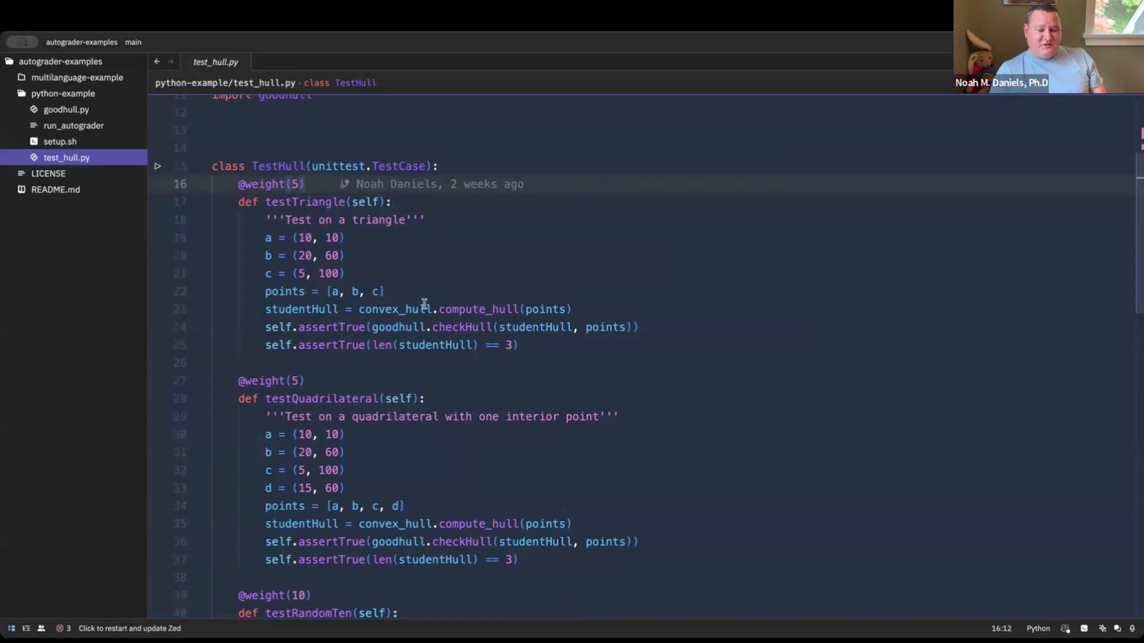
pyautogui.moveTo(471, 312)
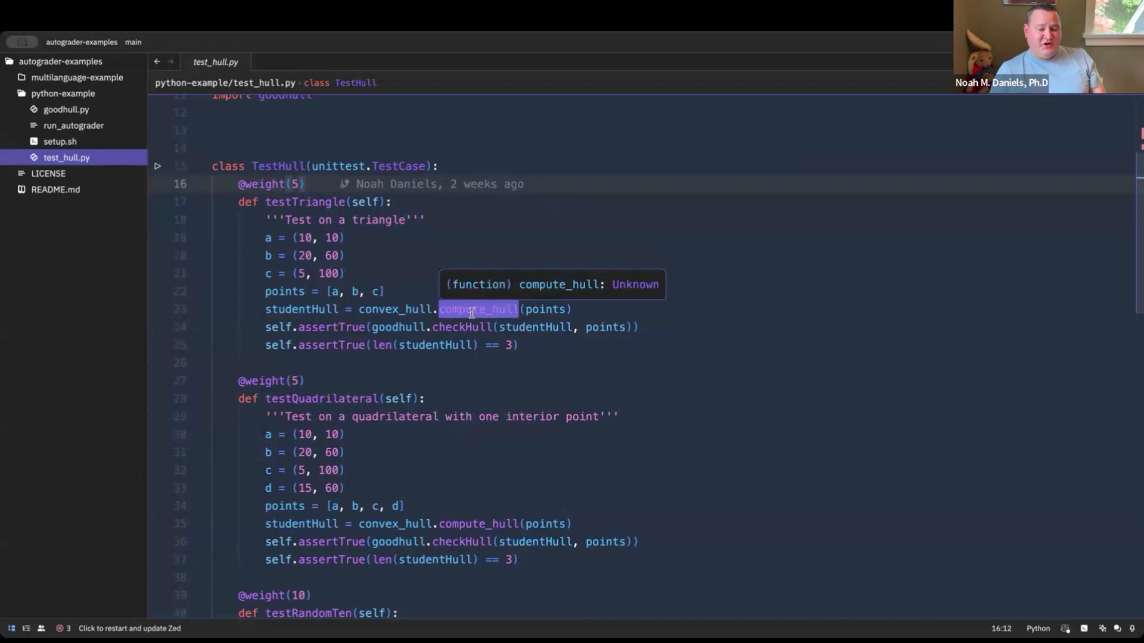
pyautogui.scroll(4, 471, 312)
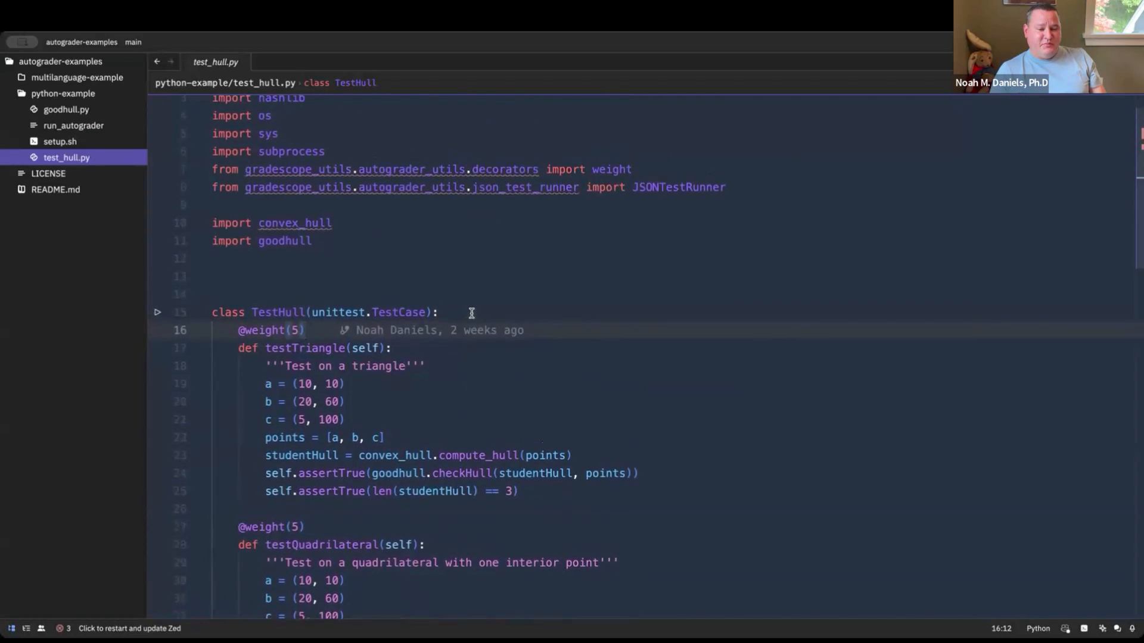
pyautogui.scroll(-2, 471, 312)
pyautogui.scroll(3, 471, 312)
pyautogui.scroll(-2, 471, 312)
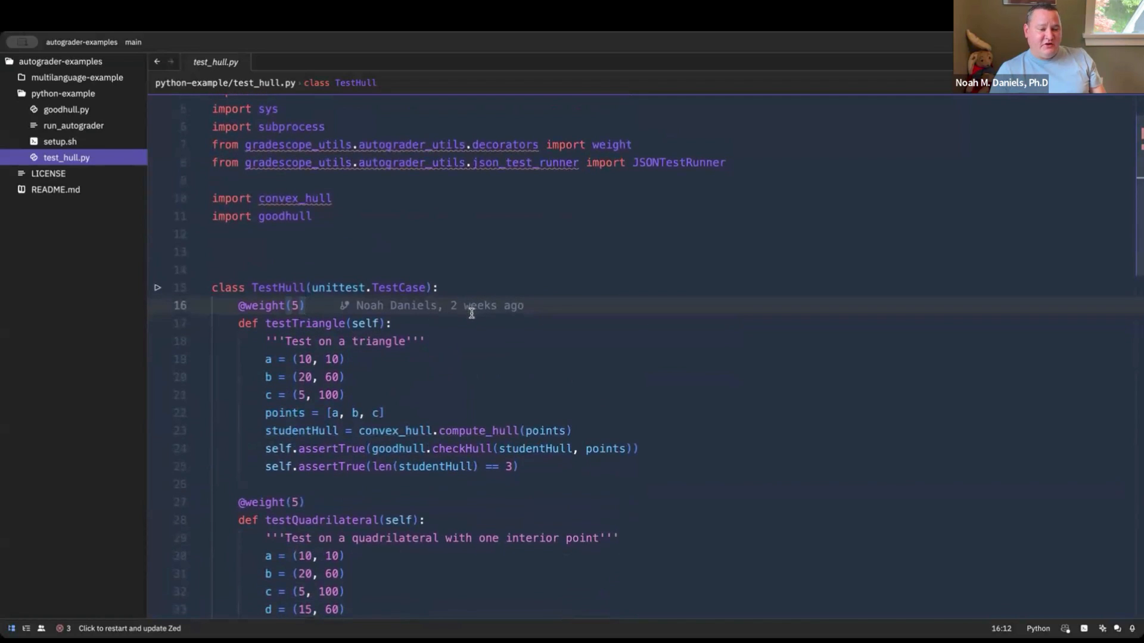
pyautogui.moveTo(480, 428)
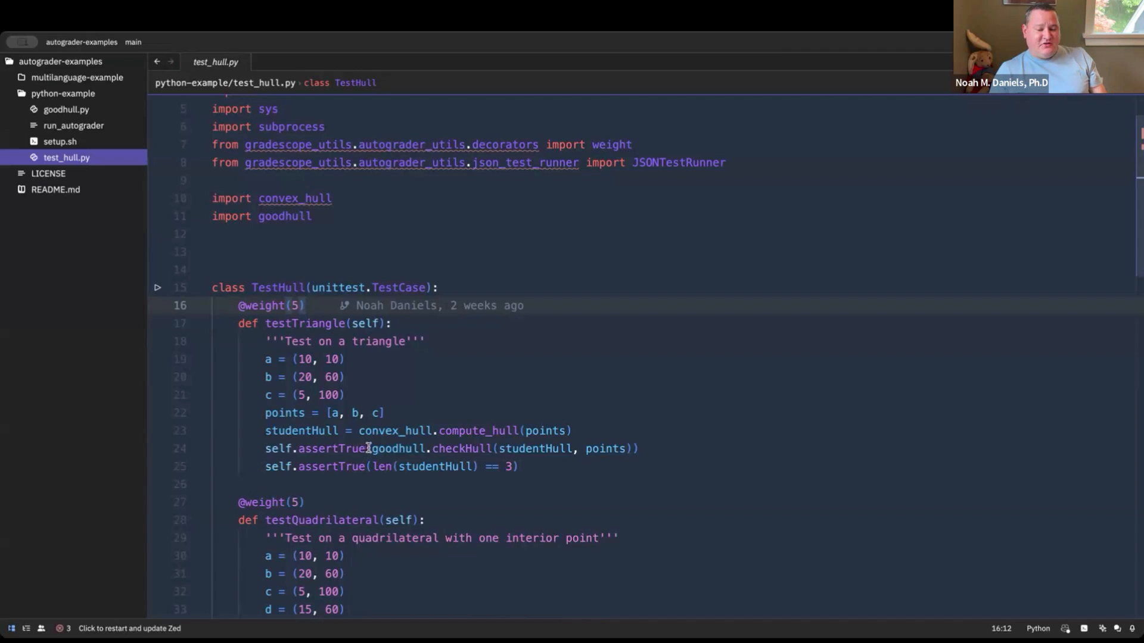
pyautogui.moveTo(459, 450)
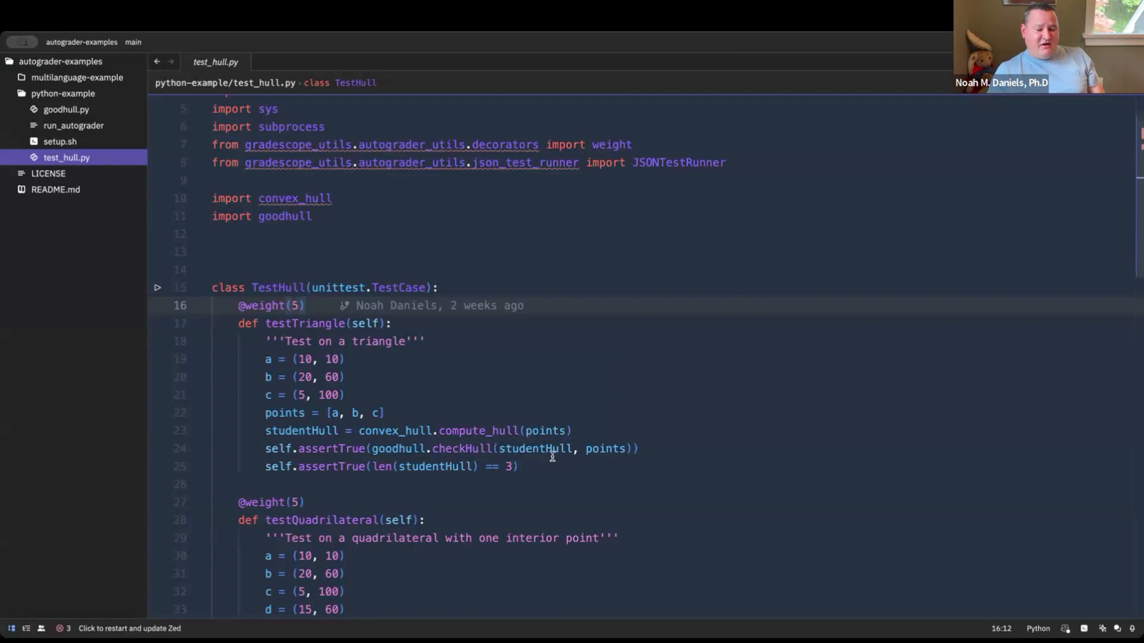
pyautogui.moveTo(552, 456)
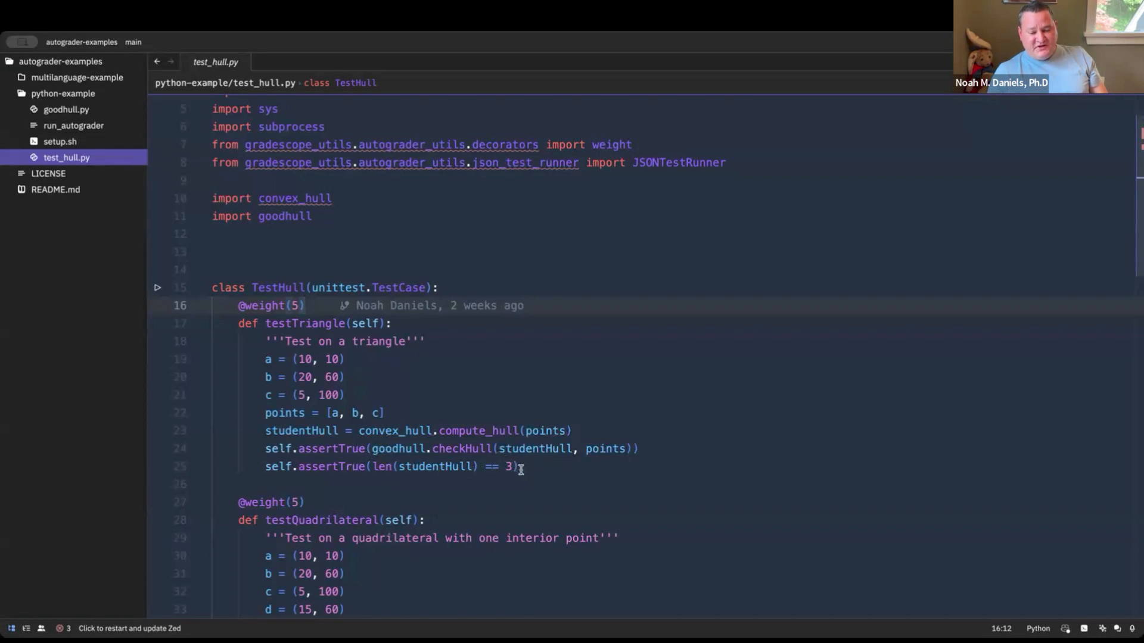
# Examine the remaining TestHull tests in test_hull.py, from testQuadrilateral through testRandomMillion to the closing JSONTestRunner block
pyautogui.scroll(-3, 511, 473)
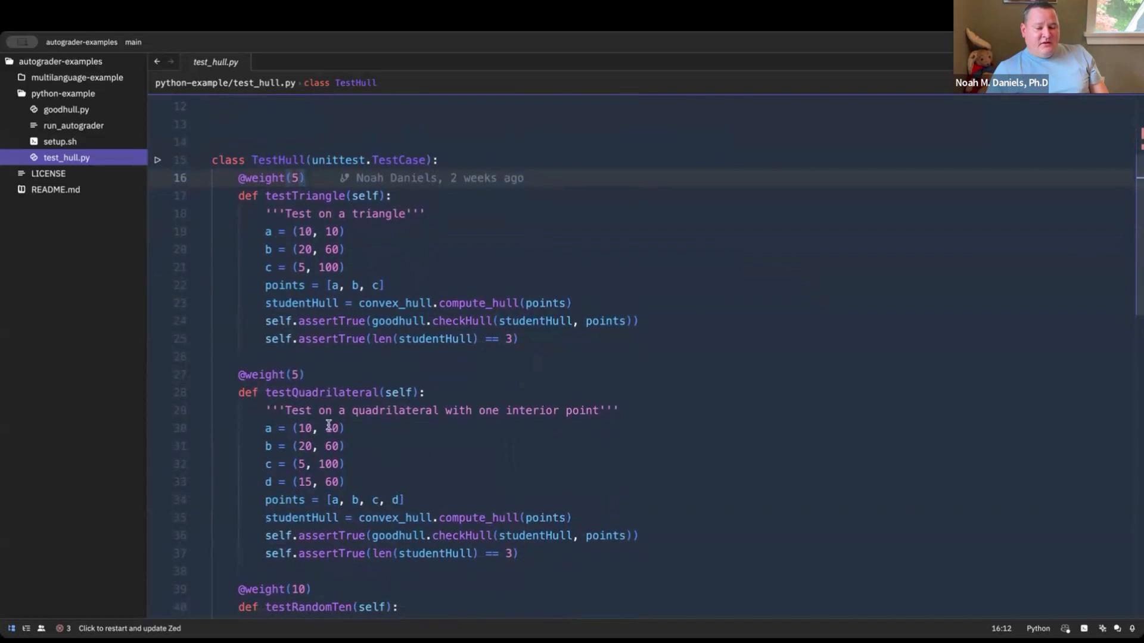
pyautogui.scroll(-4, 328, 428)
pyautogui.scroll(3, 331, 424)
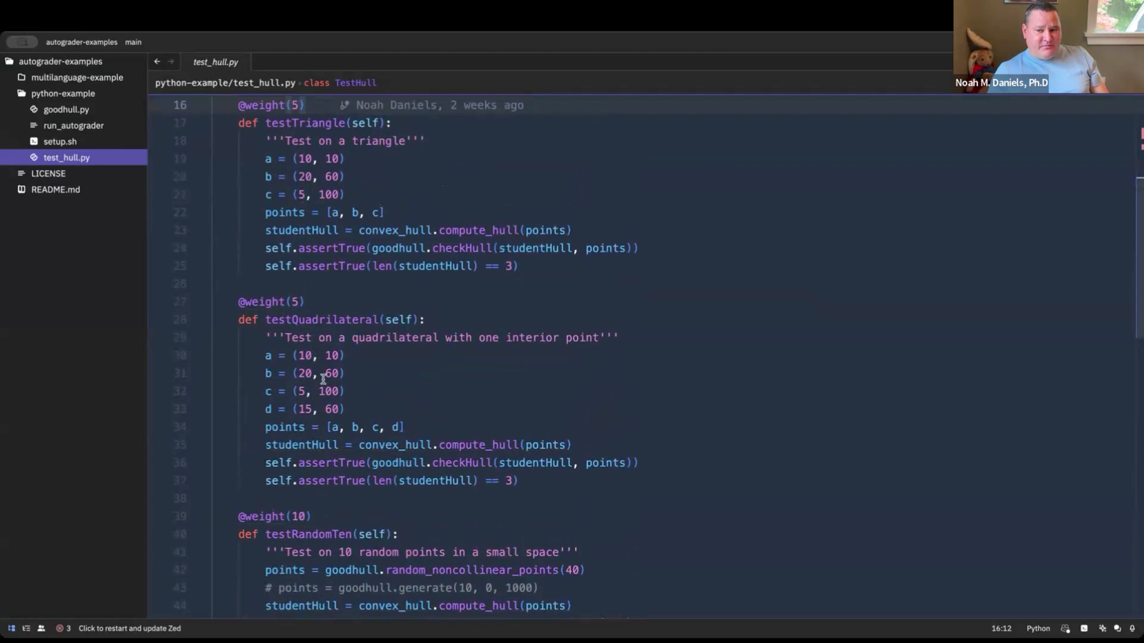
pyautogui.scroll(-6, 313, 338)
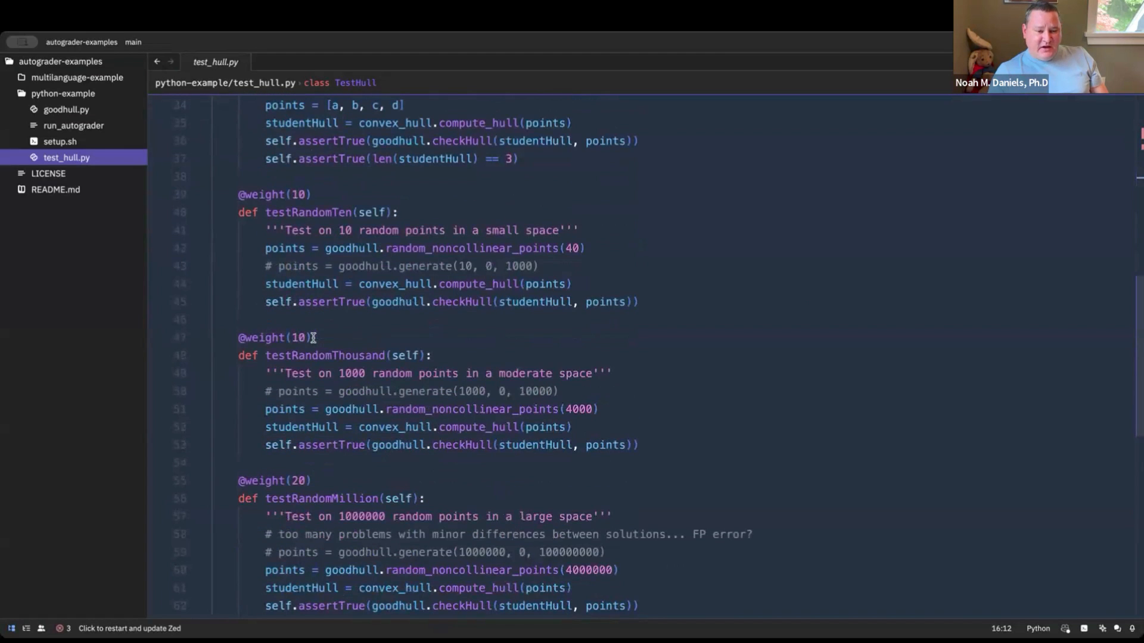
pyautogui.scroll(-1, 336, 260)
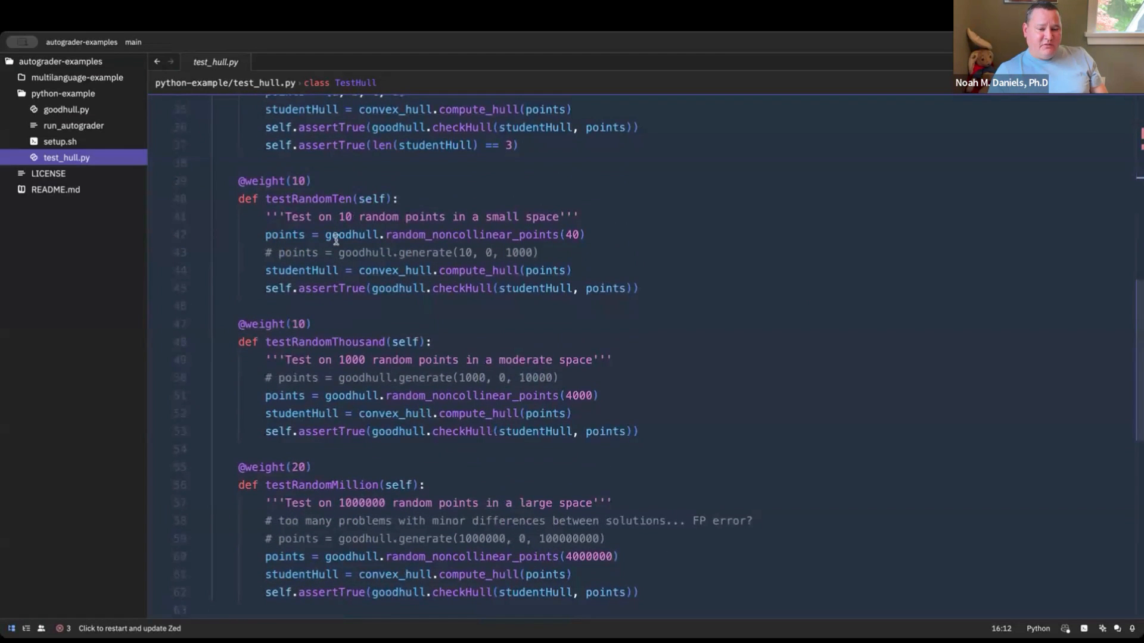
pyautogui.scroll(-1, 329, 239)
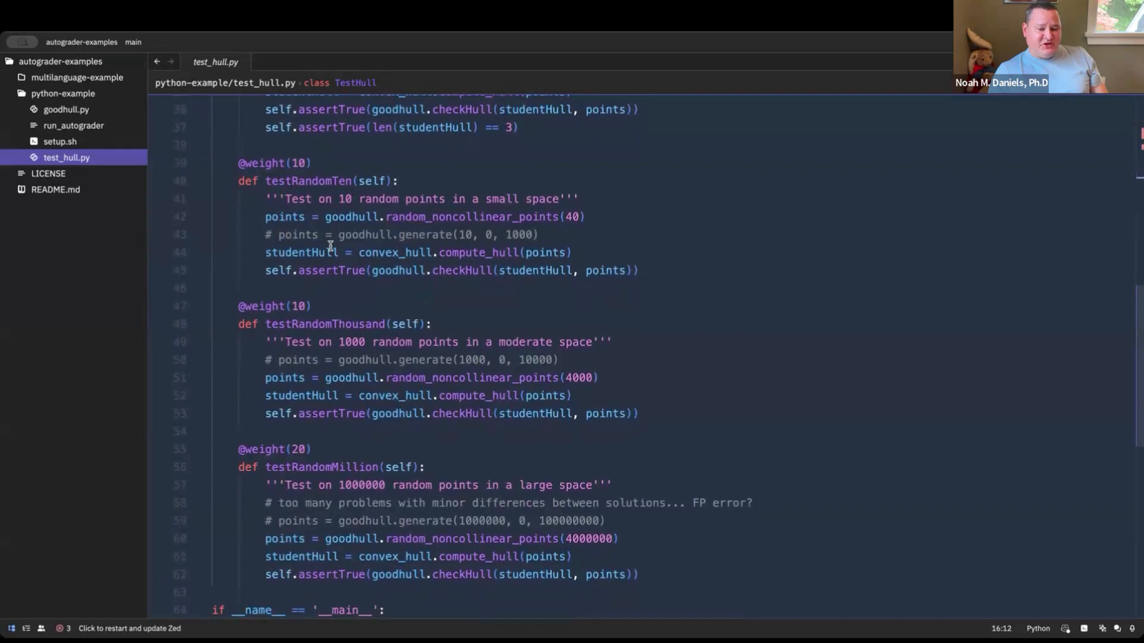
pyautogui.scroll(1, 332, 247)
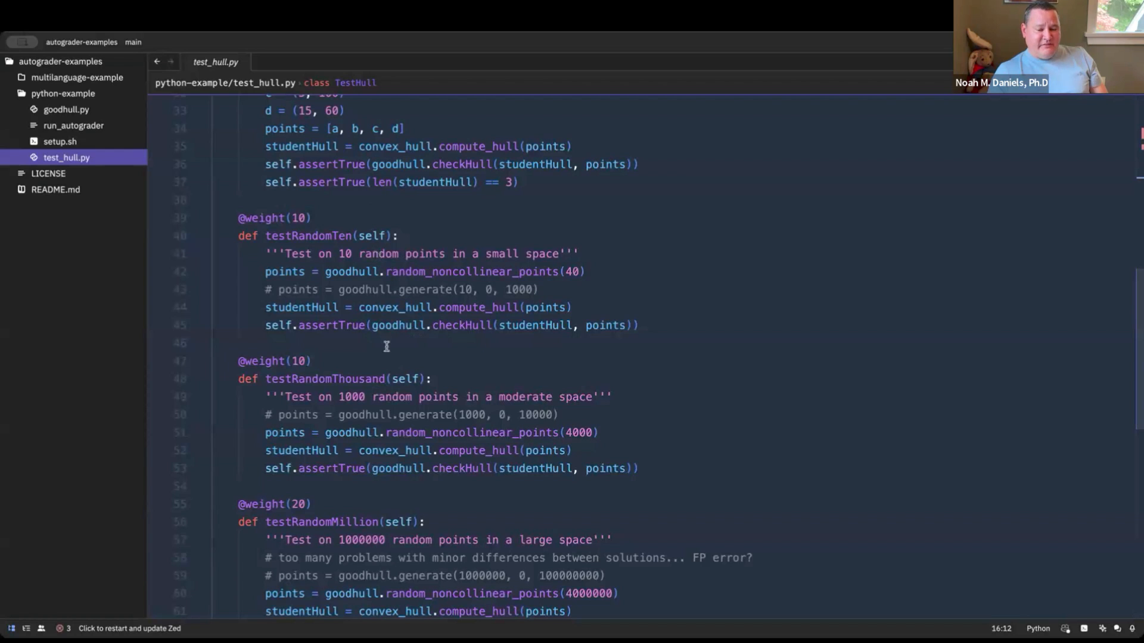
pyautogui.scroll(-5, 373, 385)
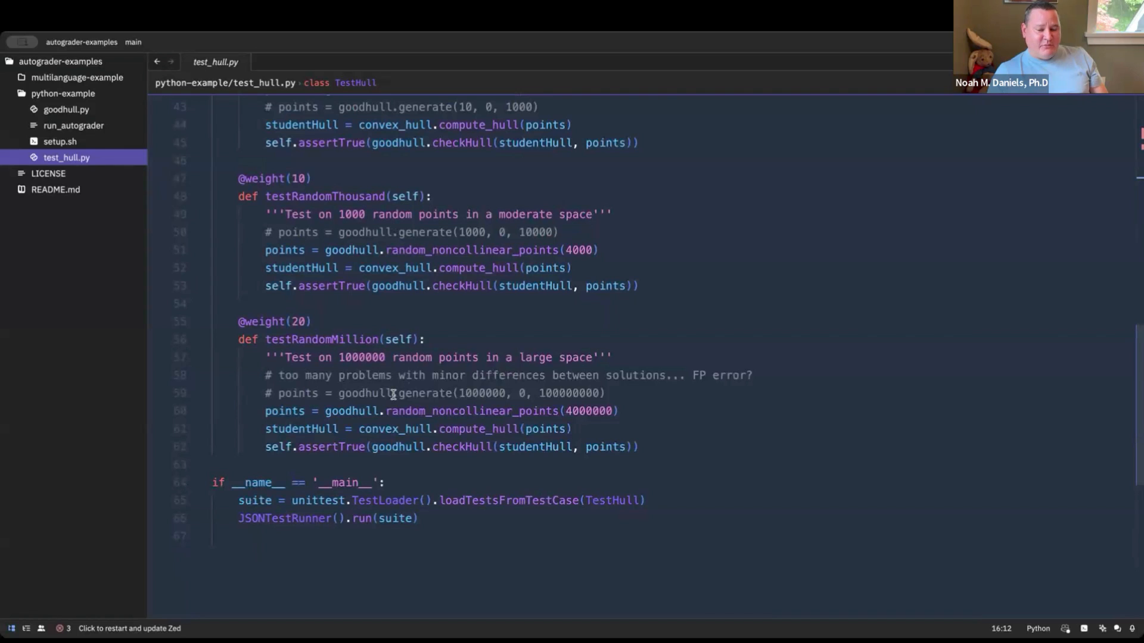
pyautogui.scroll(-1, 393, 394)
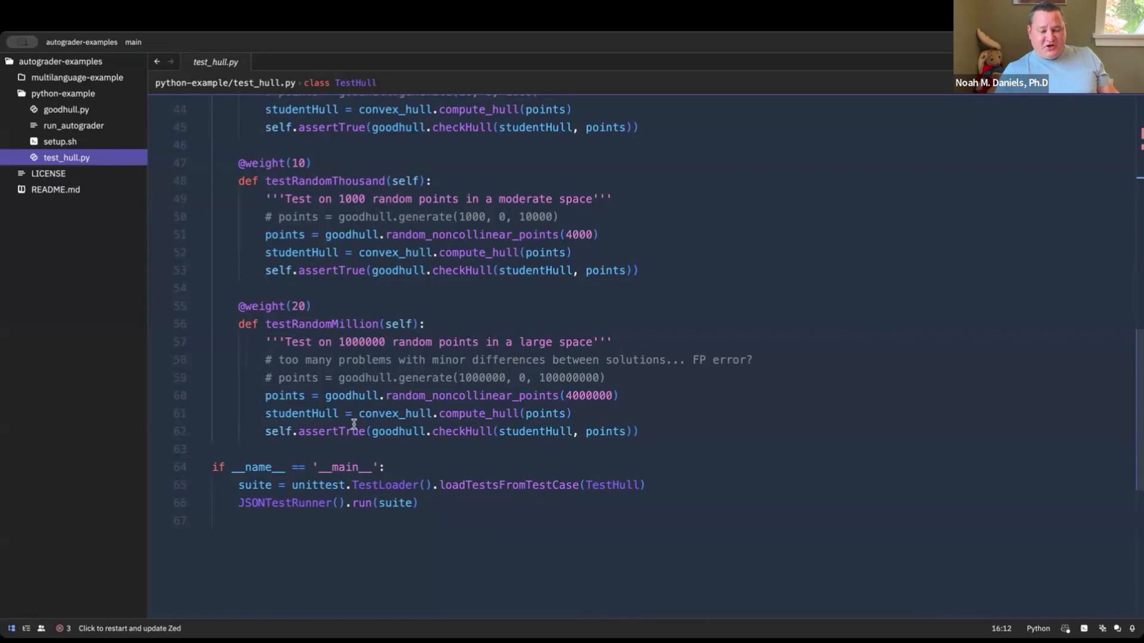
pyautogui.moveTo(350, 435)
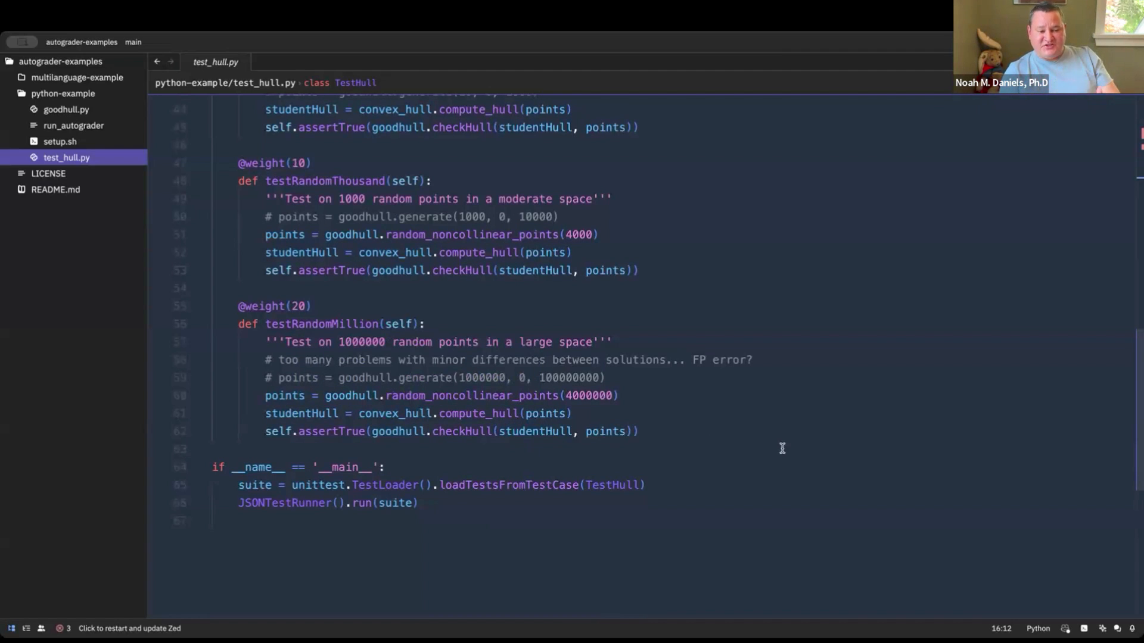
# Open run_autograder and examine the commands that copy convex_hull.py and write the test_hull.py output to results.json
pyautogui.click(65, 143)
pyautogui.click(64, 127)
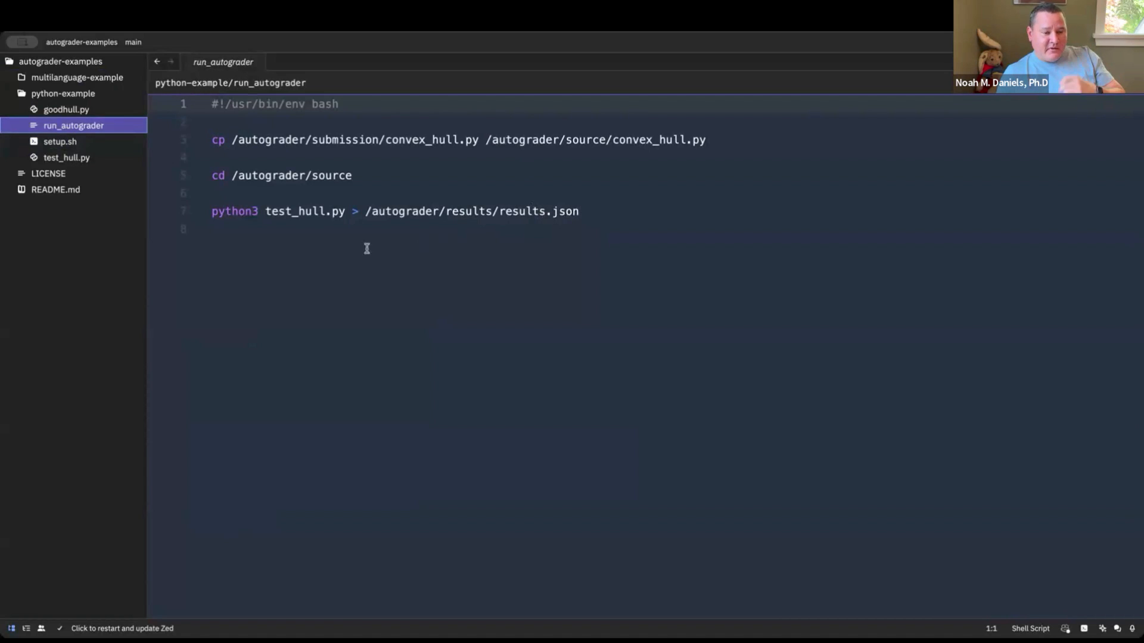
pyautogui.click(140, 196)
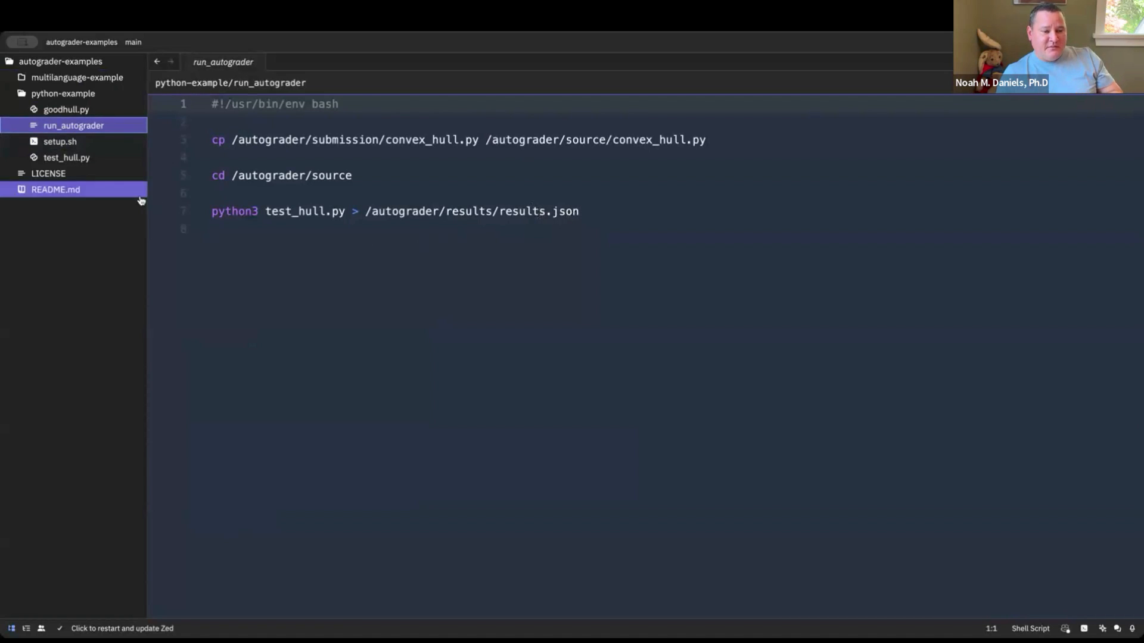
# Reopen test_hull.py and examine its imports along with the testTriangle, testQuadrilateral and testRandomTen cases
pyautogui.click(113, 160)
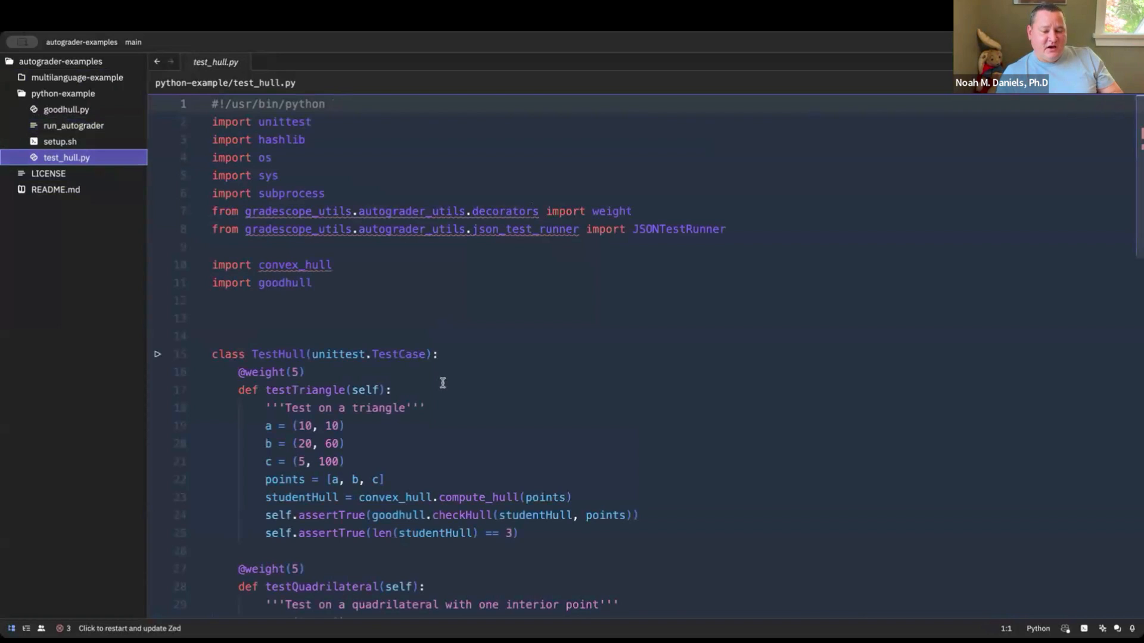
pyautogui.scroll(-6, 442, 383)
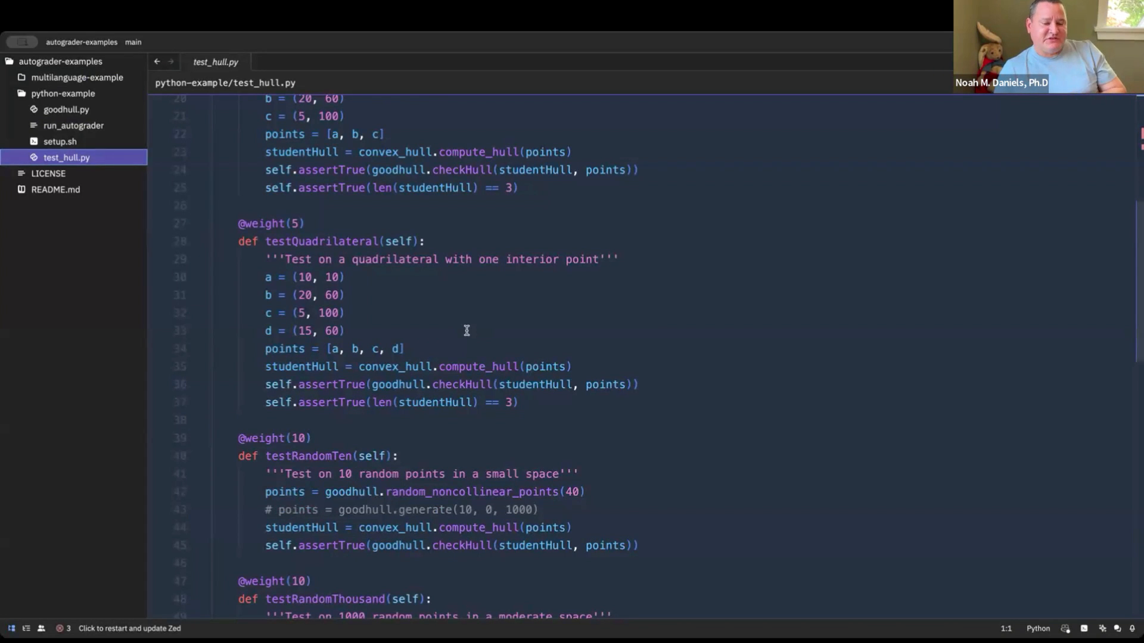
pyautogui.scroll(6, 466, 331)
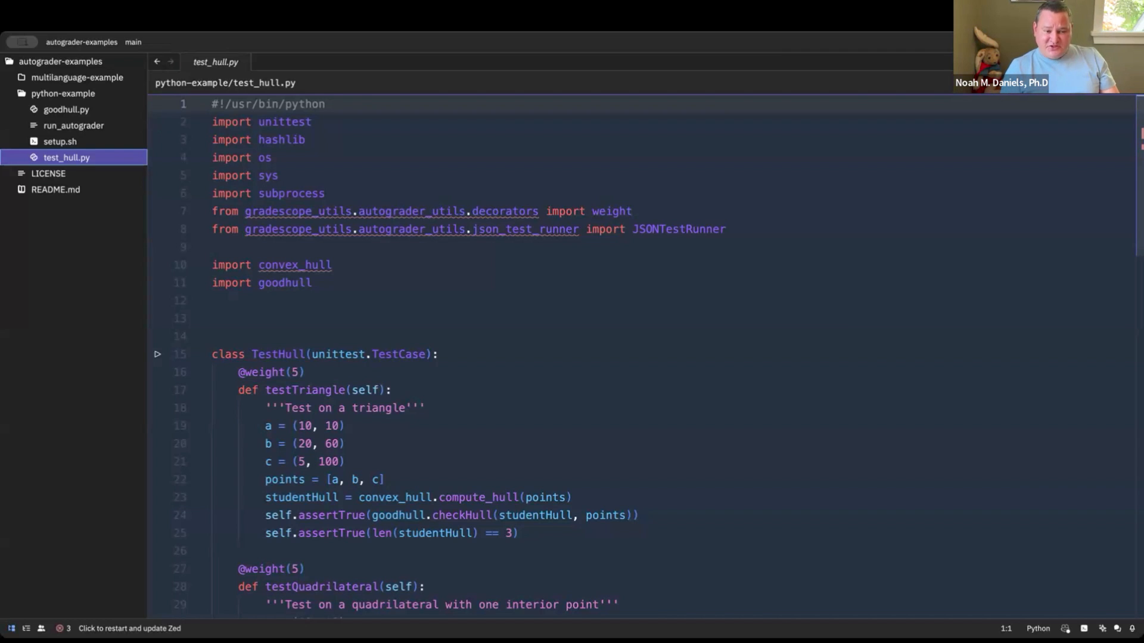
# Switch to Gradescope in the browser and start a new Programming Assignment in the CSC 999 Autograding course
pyautogui.click(612, 329)
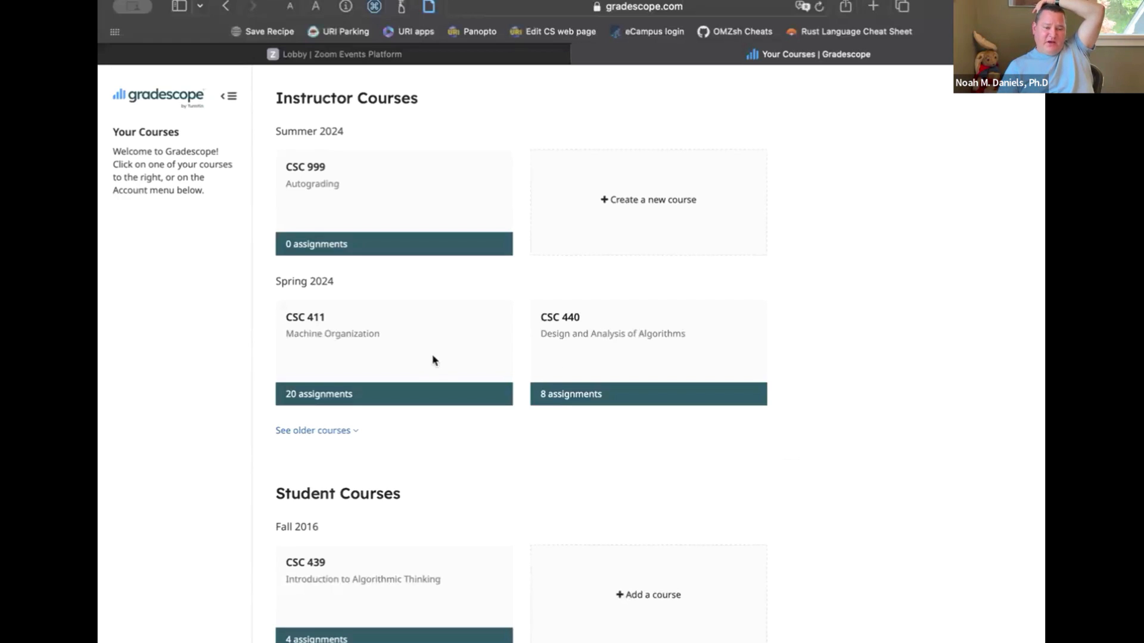
pyautogui.click(341, 203)
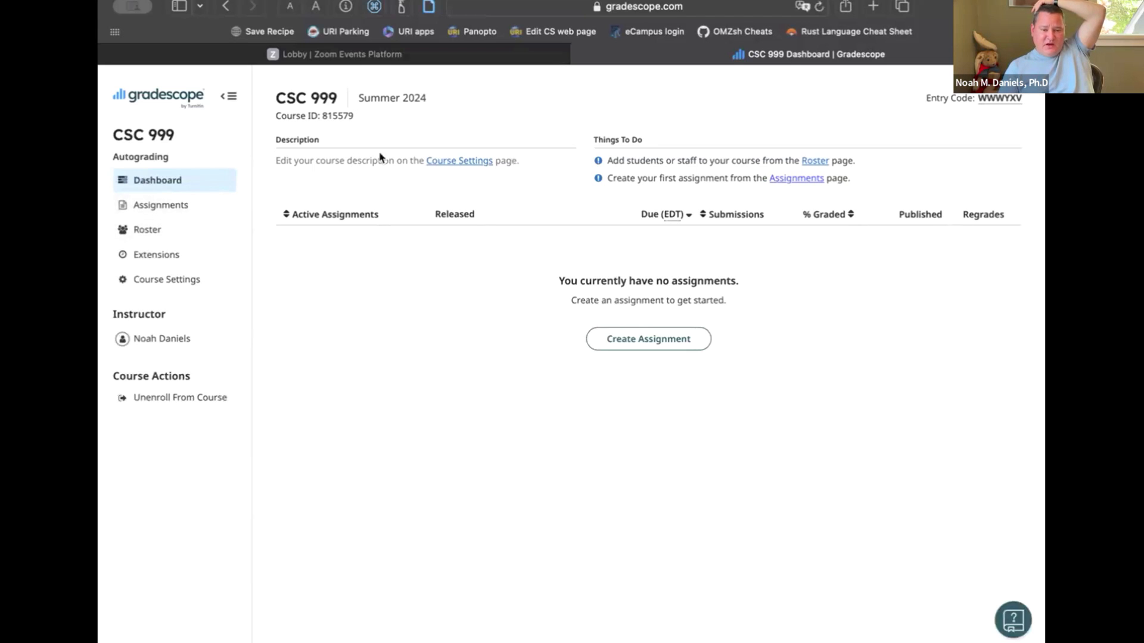
pyautogui.click(189, 212)
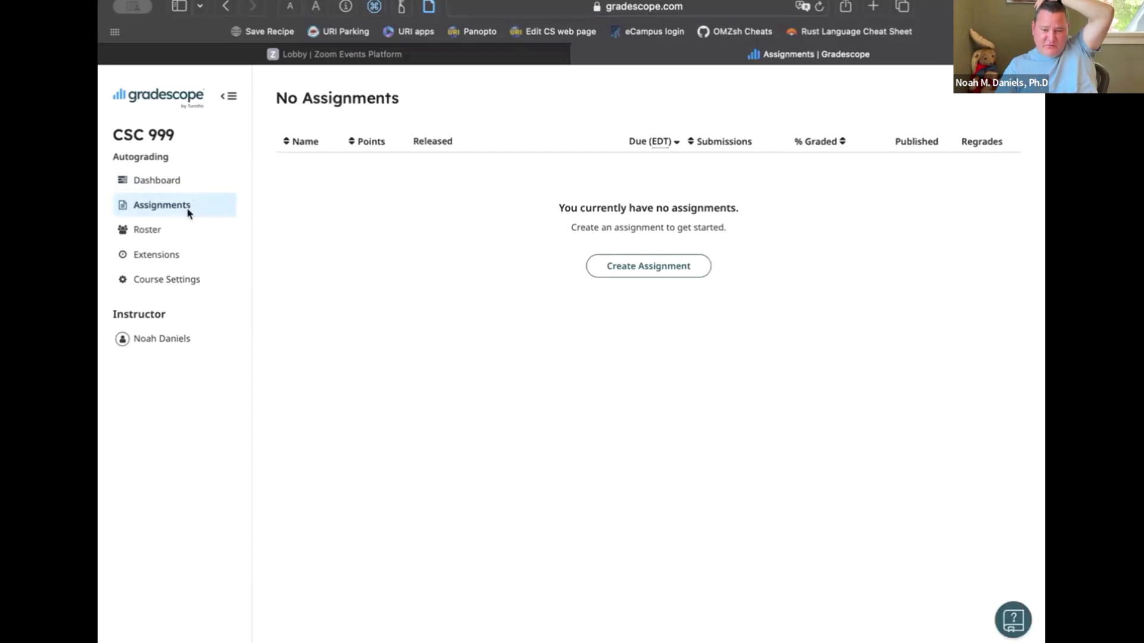
pyautogui.click(656, 272)
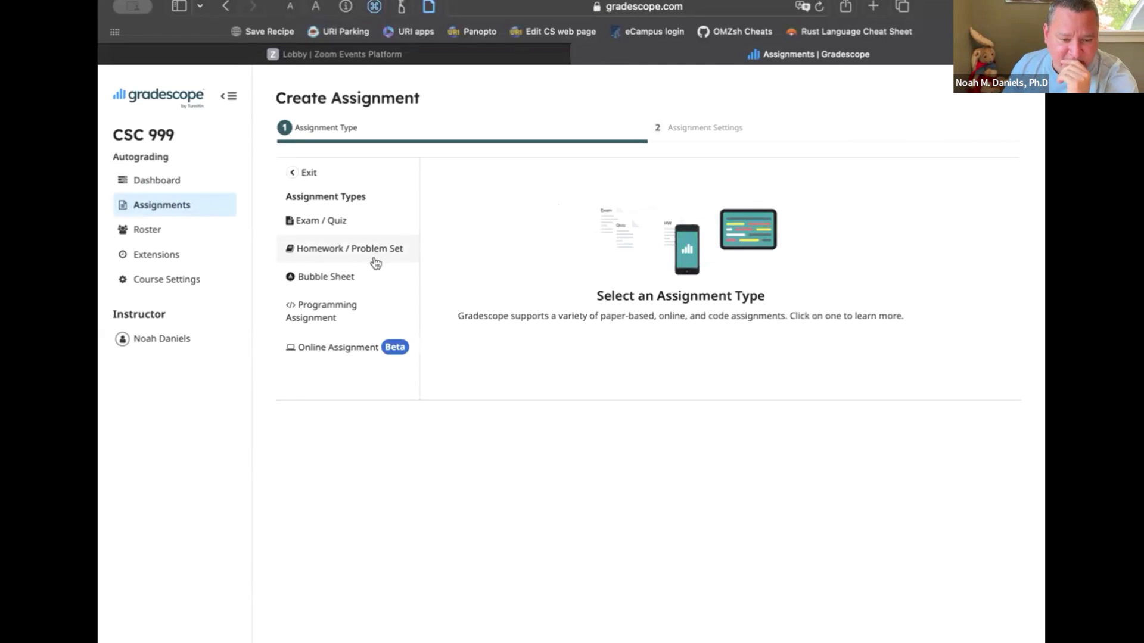
pyautogui.click(349, 317)
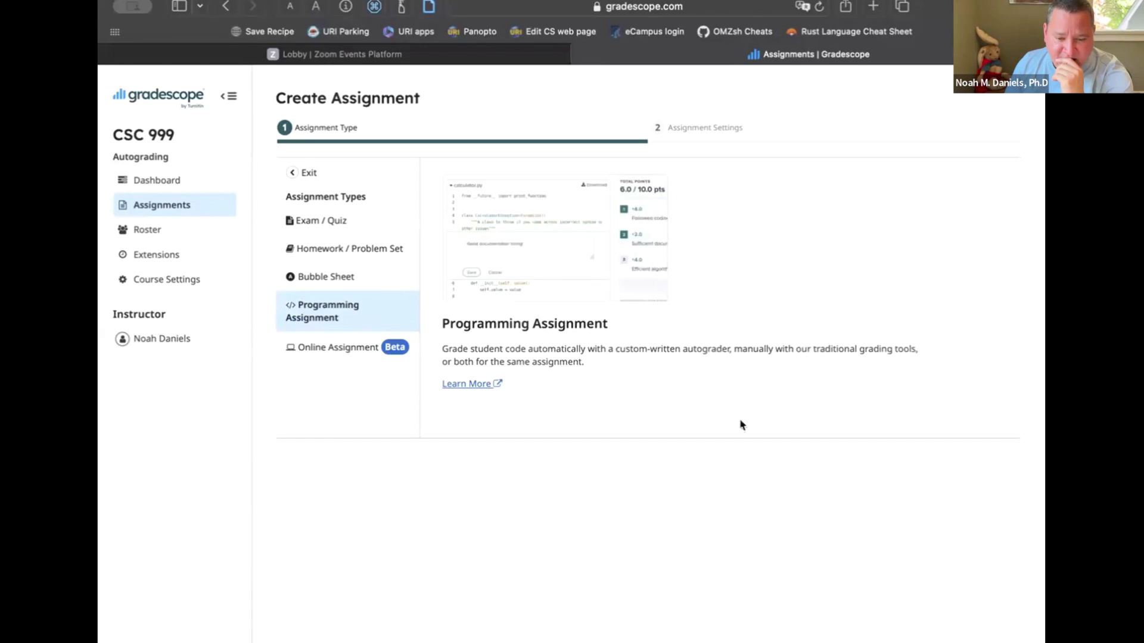
# Proceed to the assignment settings, name the assignment Convex Hull and enable manual grading
pyautogui.click(994, 641)
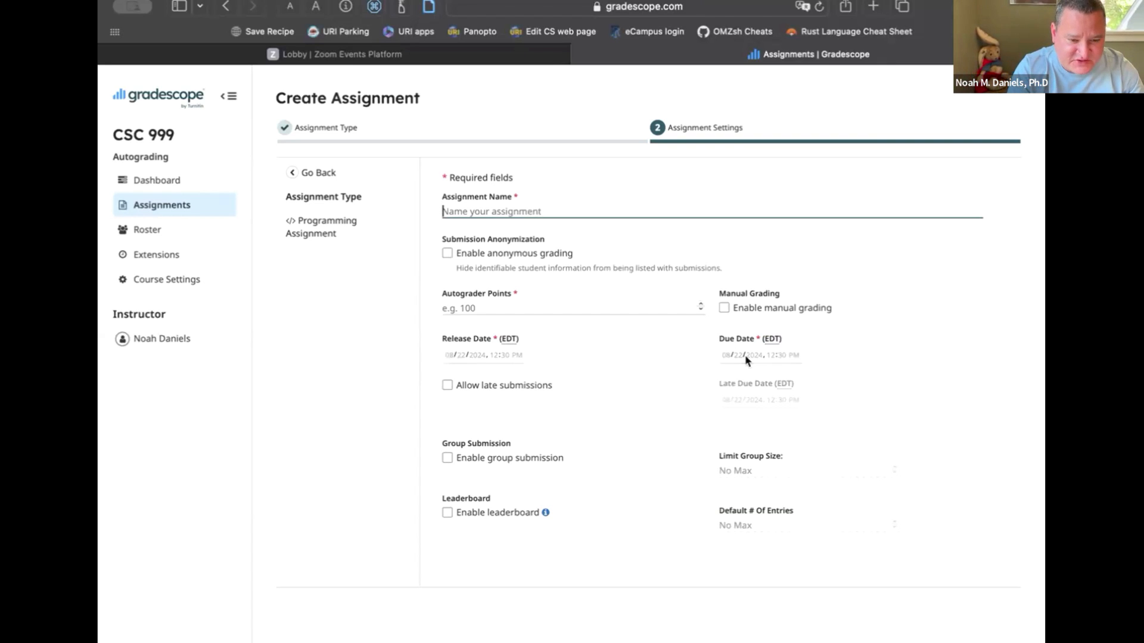
pyautogui.write('Convex Hull')
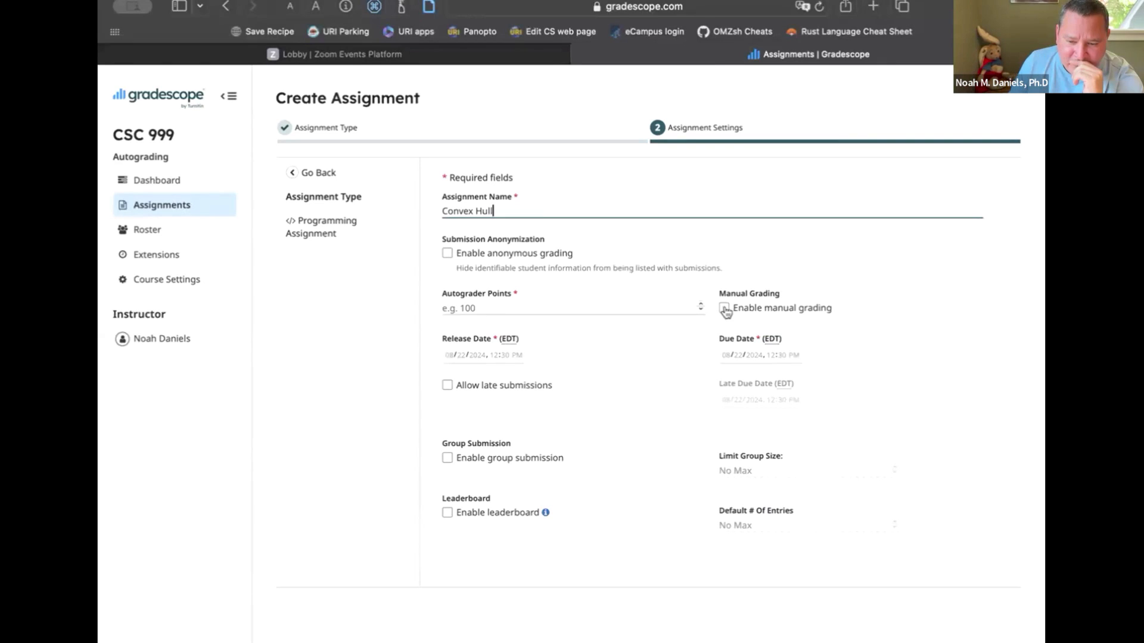
pyautogui.click(724, 309)
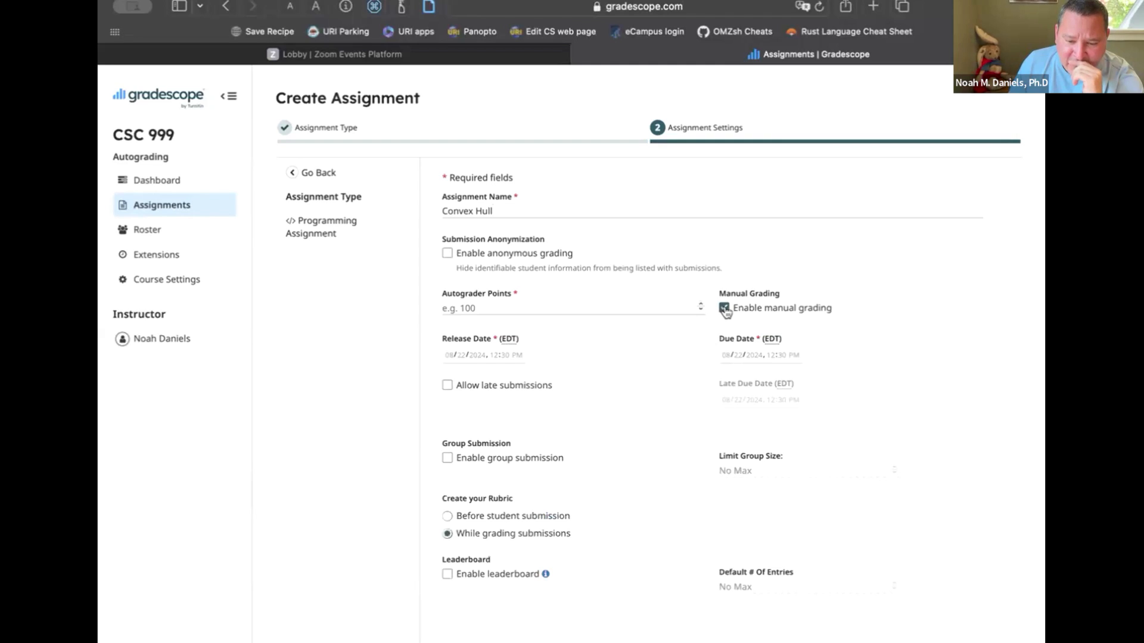
# Set the assignment's release date to 08/22/2024 and its due date to 08/23/2024
pyautogui.click(450, 356)
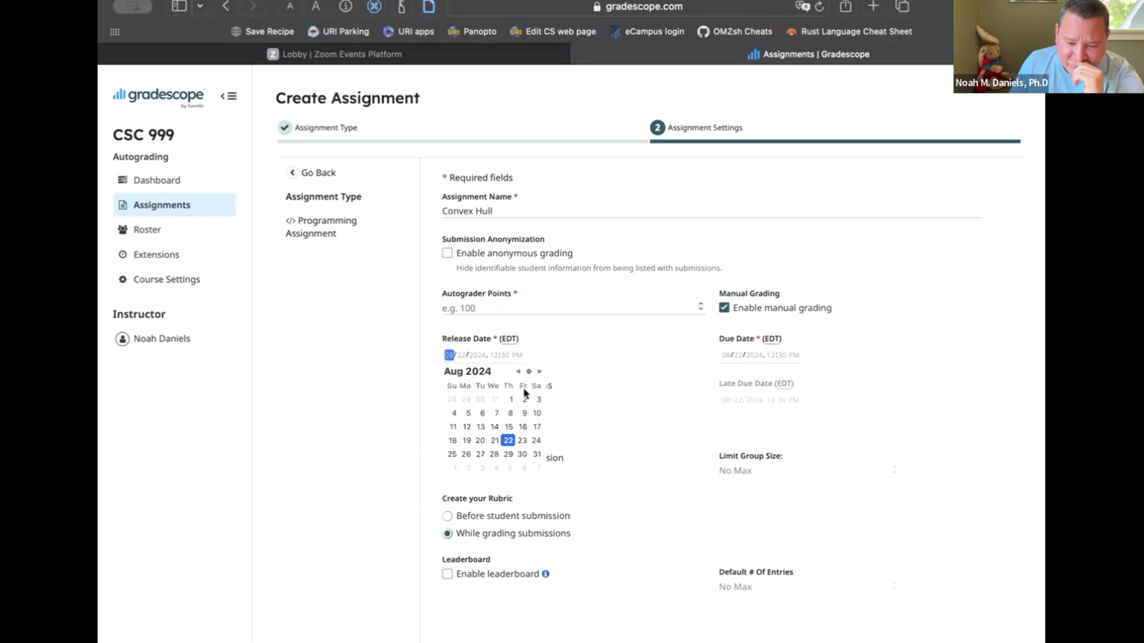
pyautogui.click(507, 441)
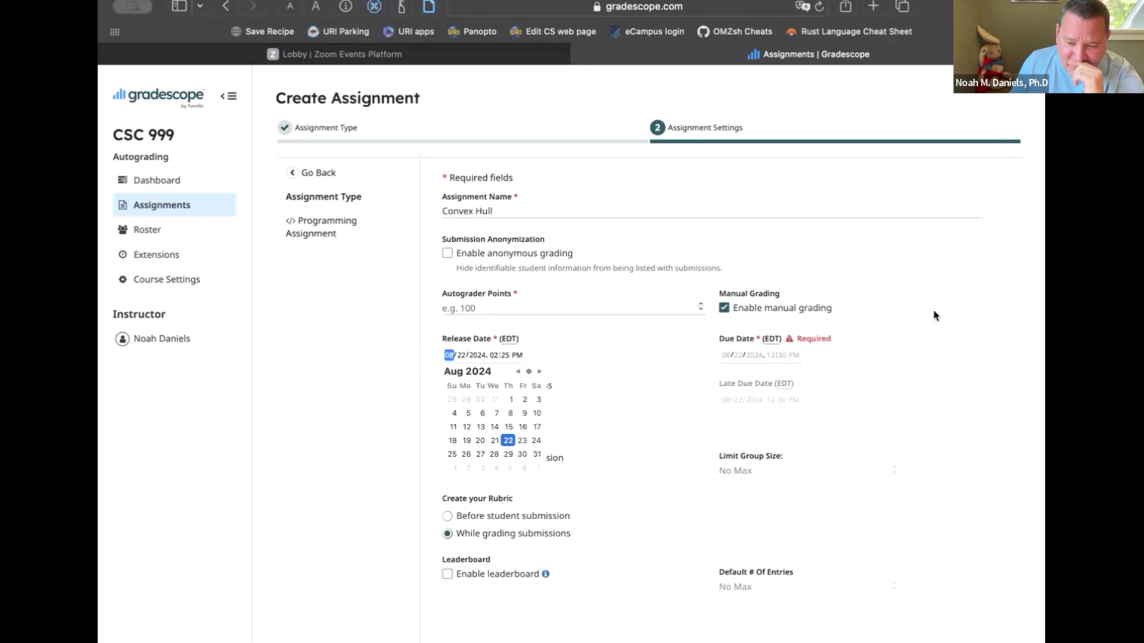
pyautogui.click(737, 356)
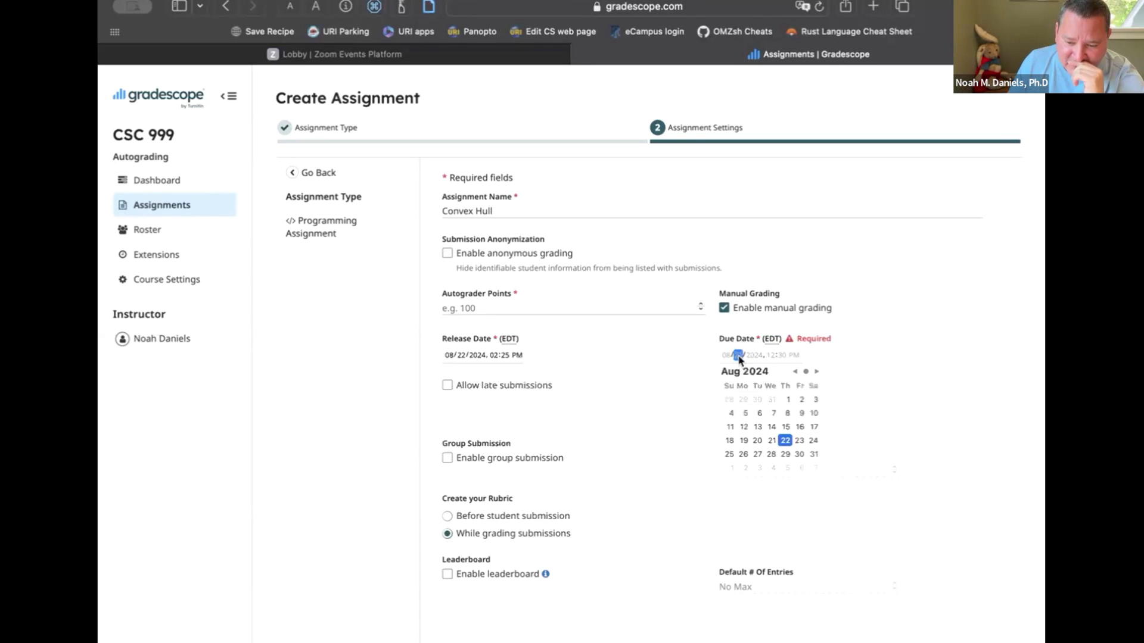
pyautogui.click(800, 441)
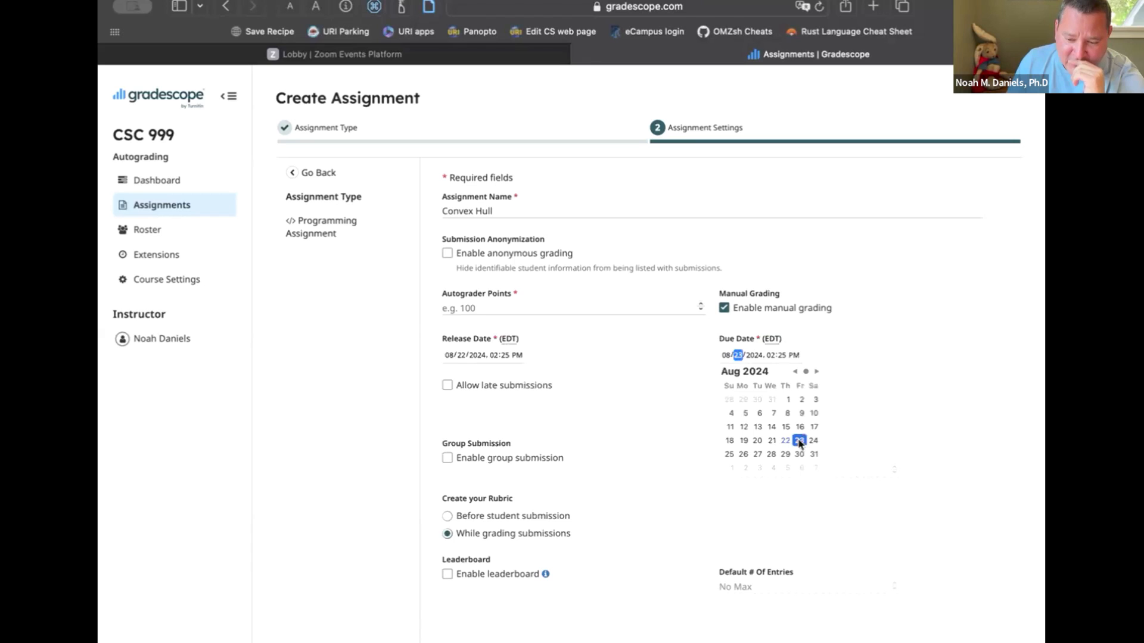
pyautogui.click(912, 371)
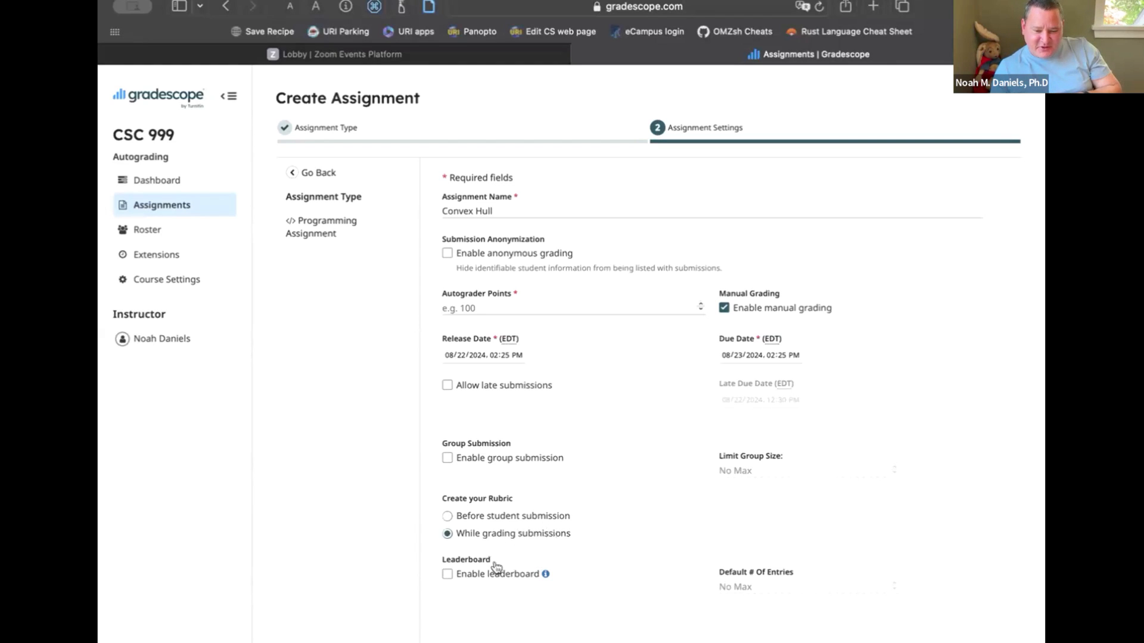
# Enable the leaderboard, set the autograder points to 50 and create the assignment
pyautogui.click(448, 575)
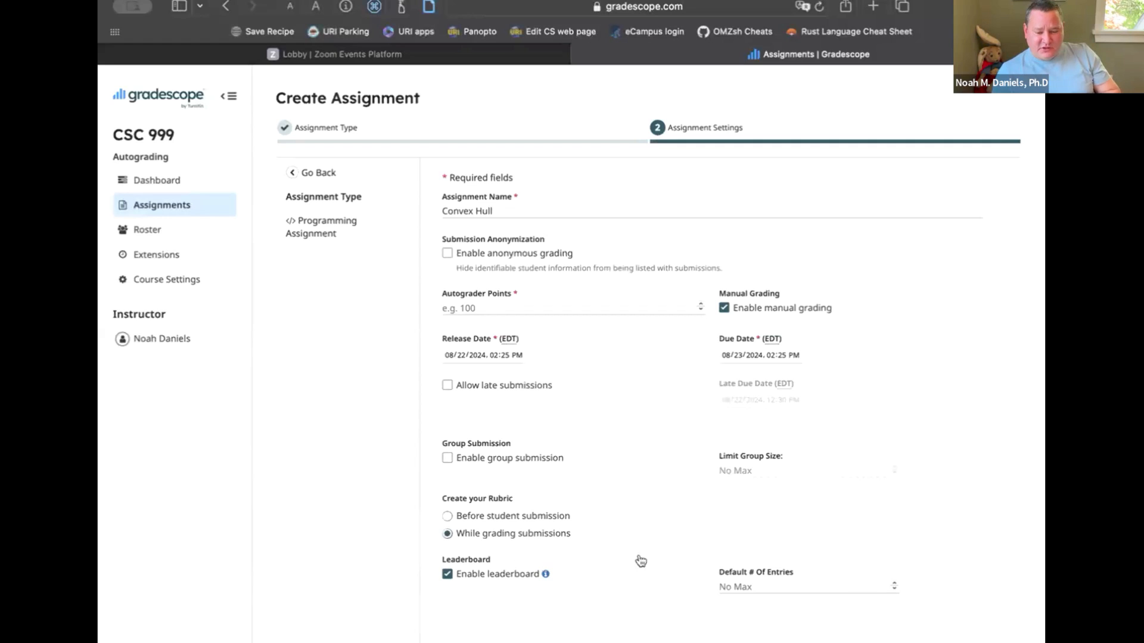
pyautogui.click(442, 308)
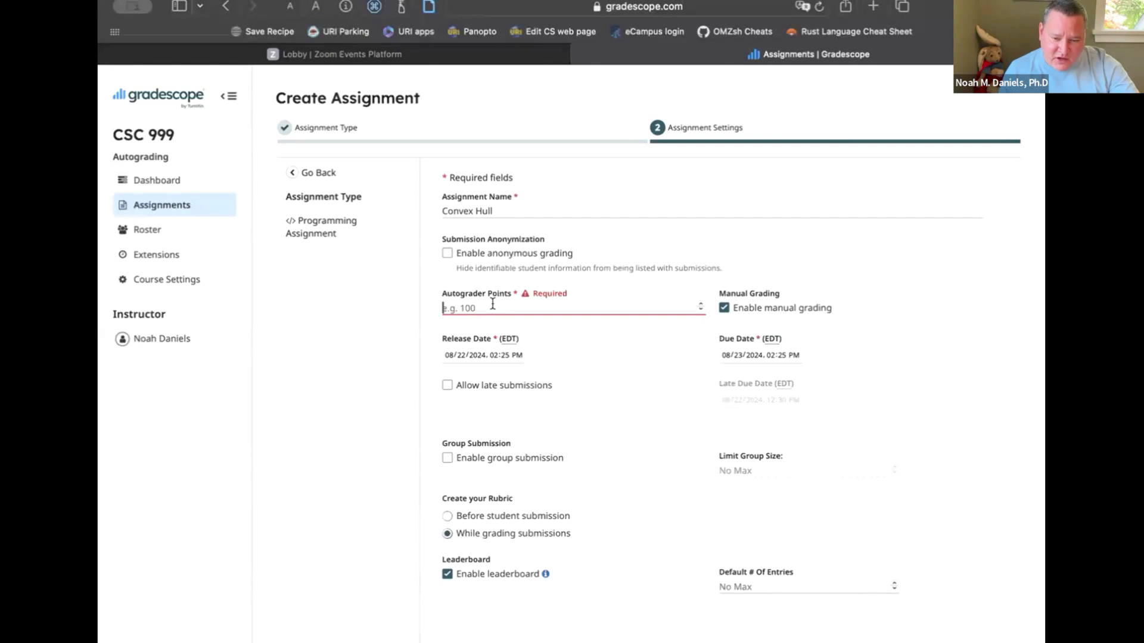
pyautogui.write('50')
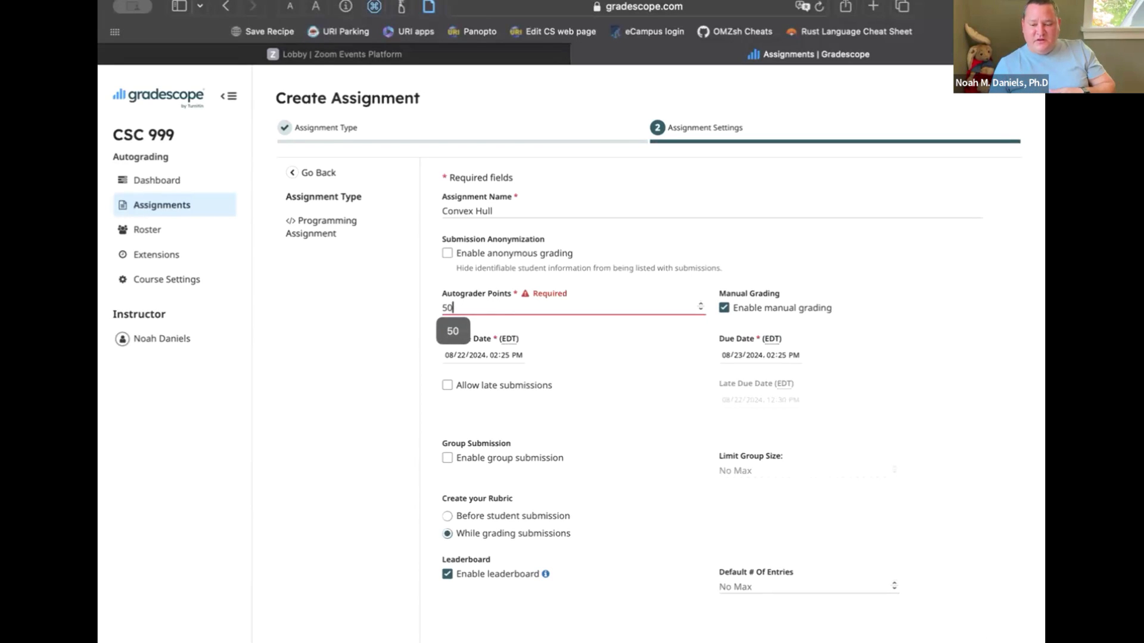
pyautogui.click(985, 641)
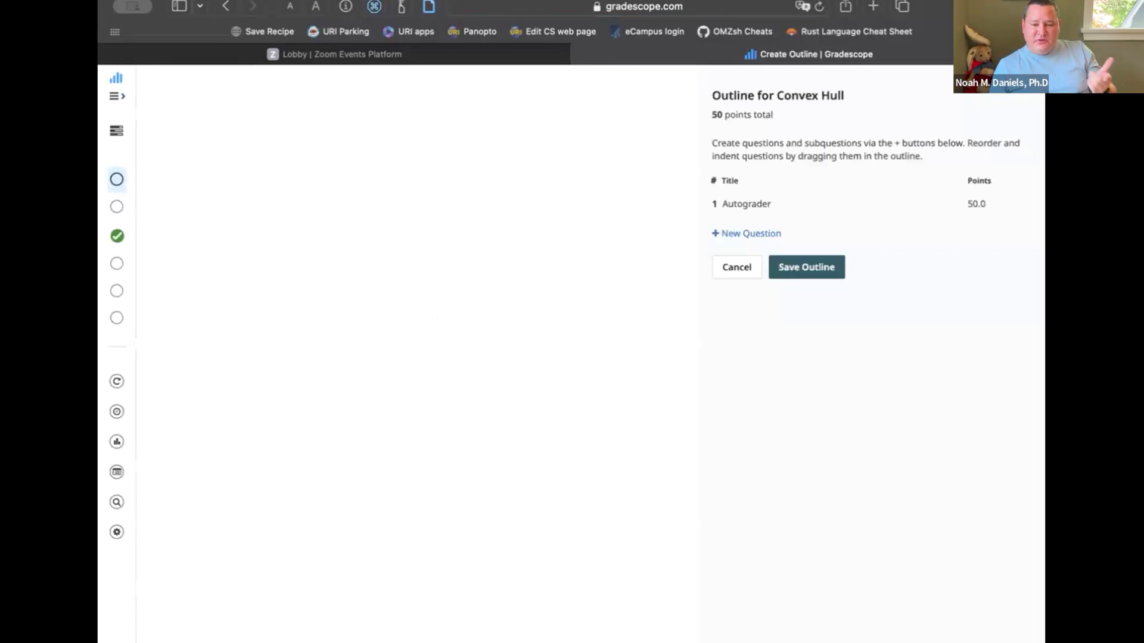
# Add a second question titled "Is it good?" worth 50 points to the Convex Hull outline and save the outline
pyautogui.click(763, 234)
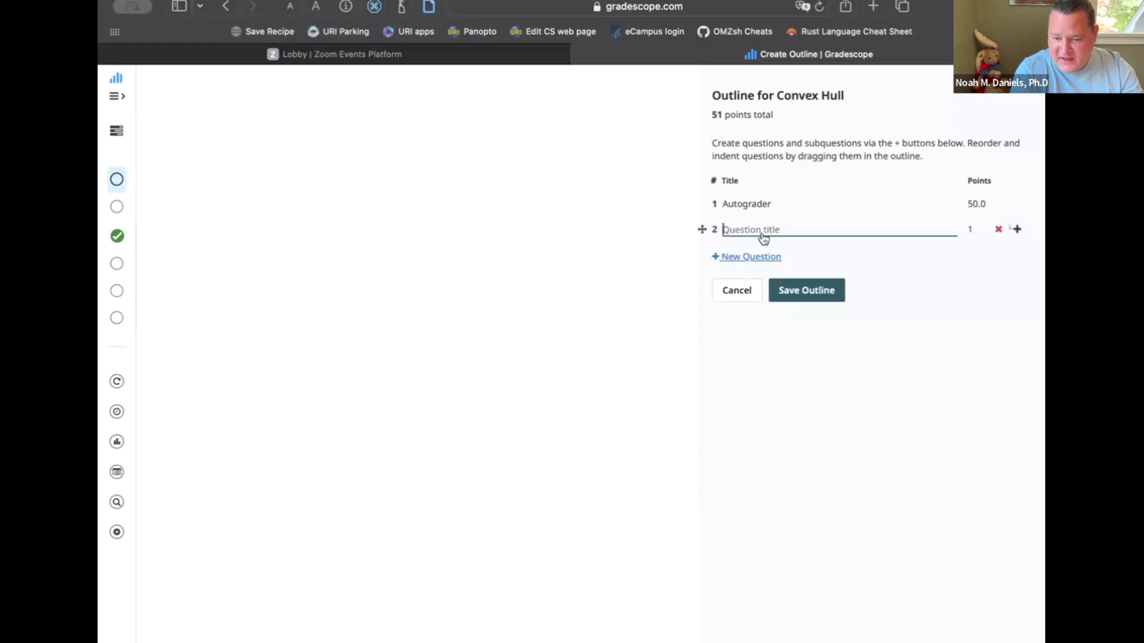
pyautogui.write('Is i')
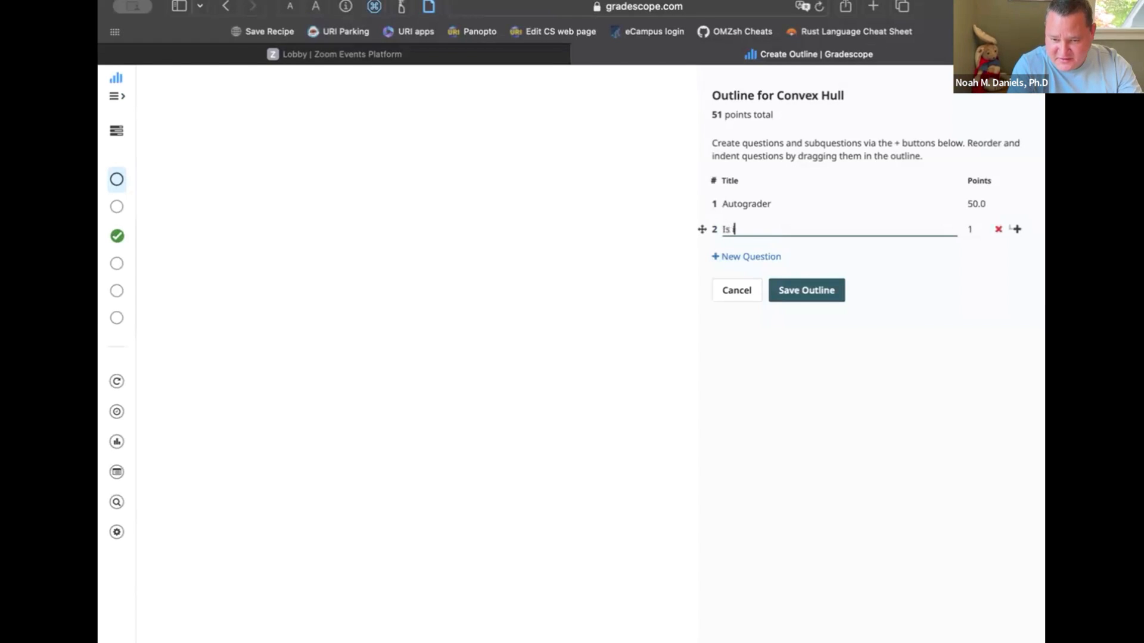
pyautogui.write('t good?')
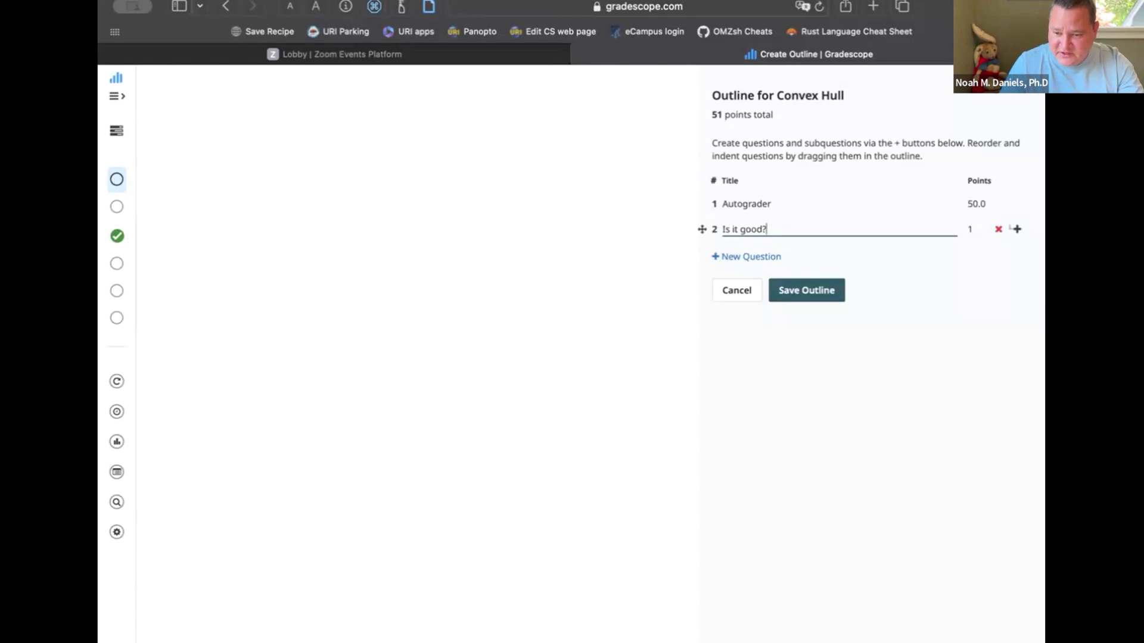
pyautogui.click(969, 230)
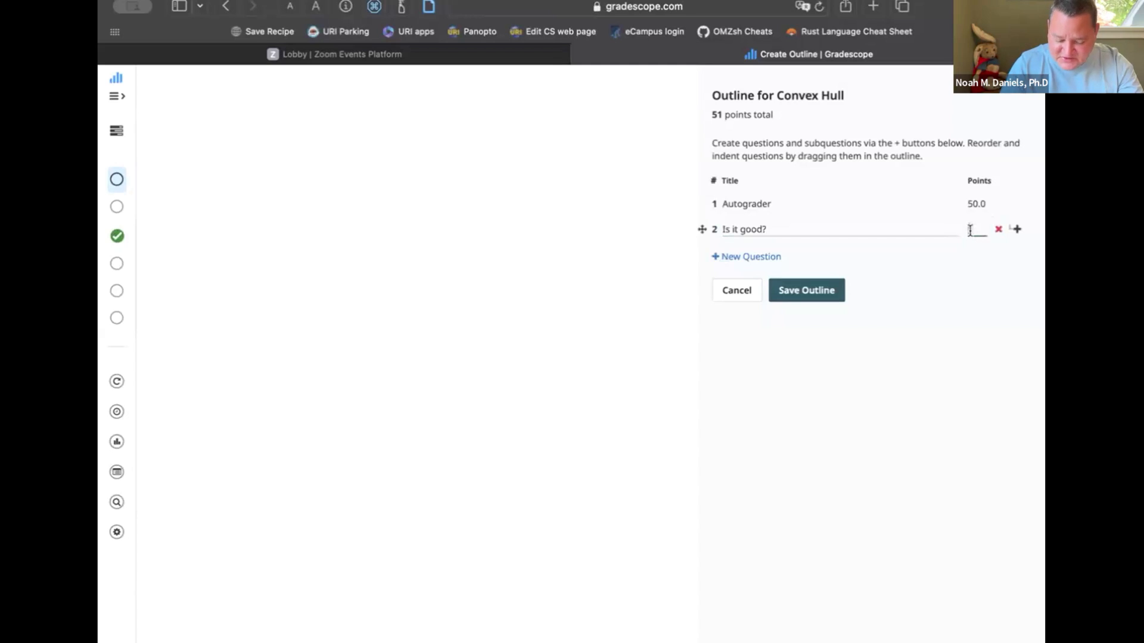
pyautogui.write('50')
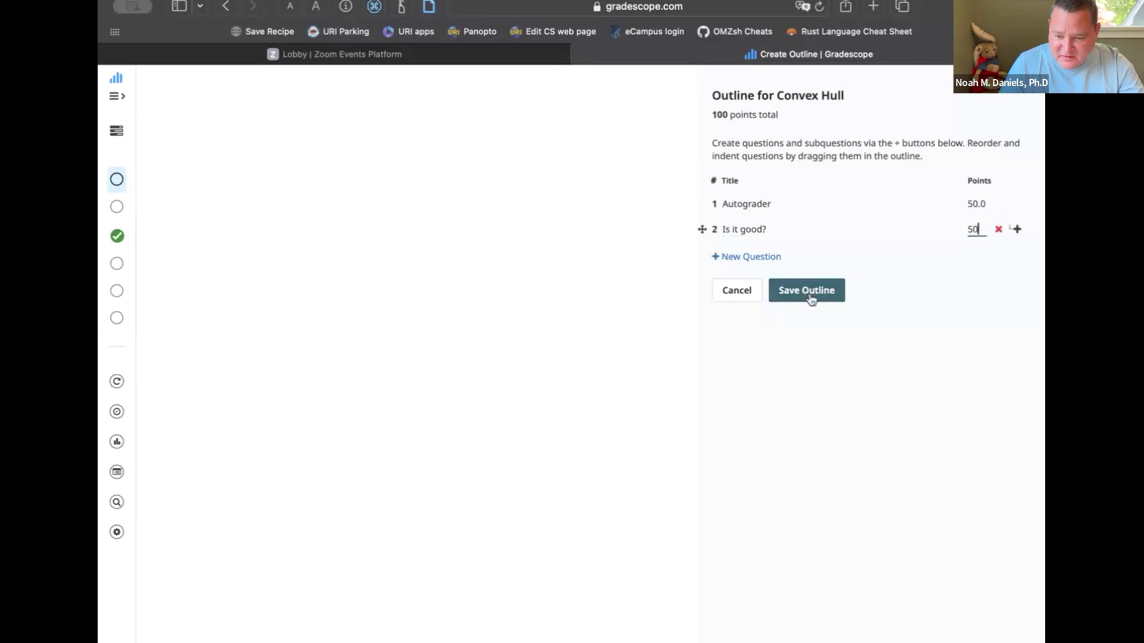
pyautogui.click(810, 300)
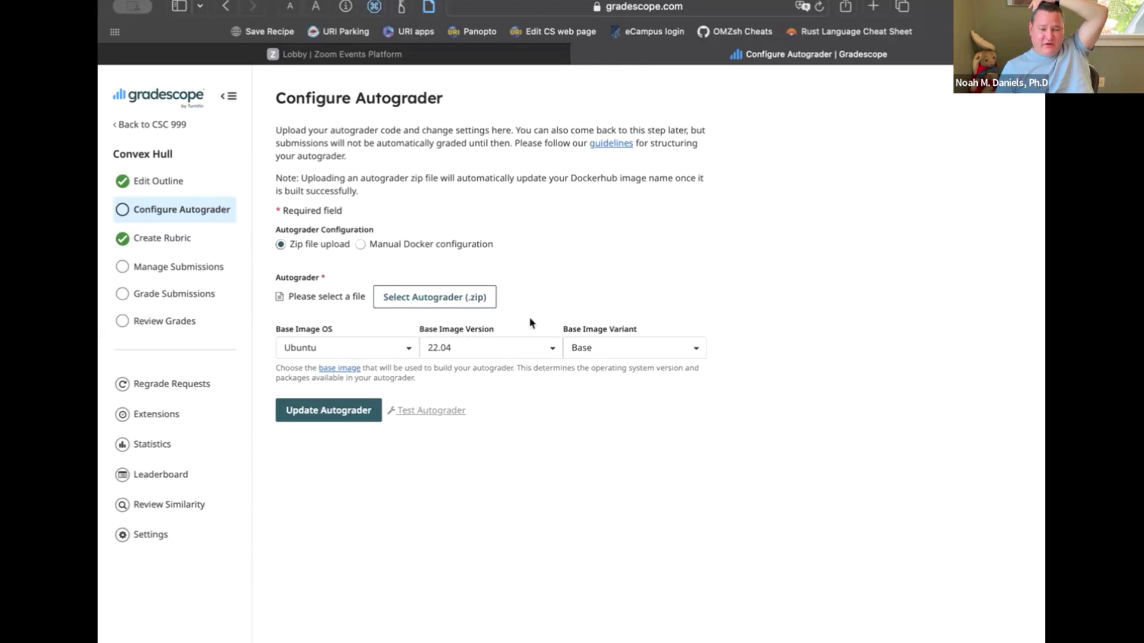
# Check the available base image operating systems and start choosing the autograder zip from the CSC440-S2024 folder
pyautogui.click(410, 352)
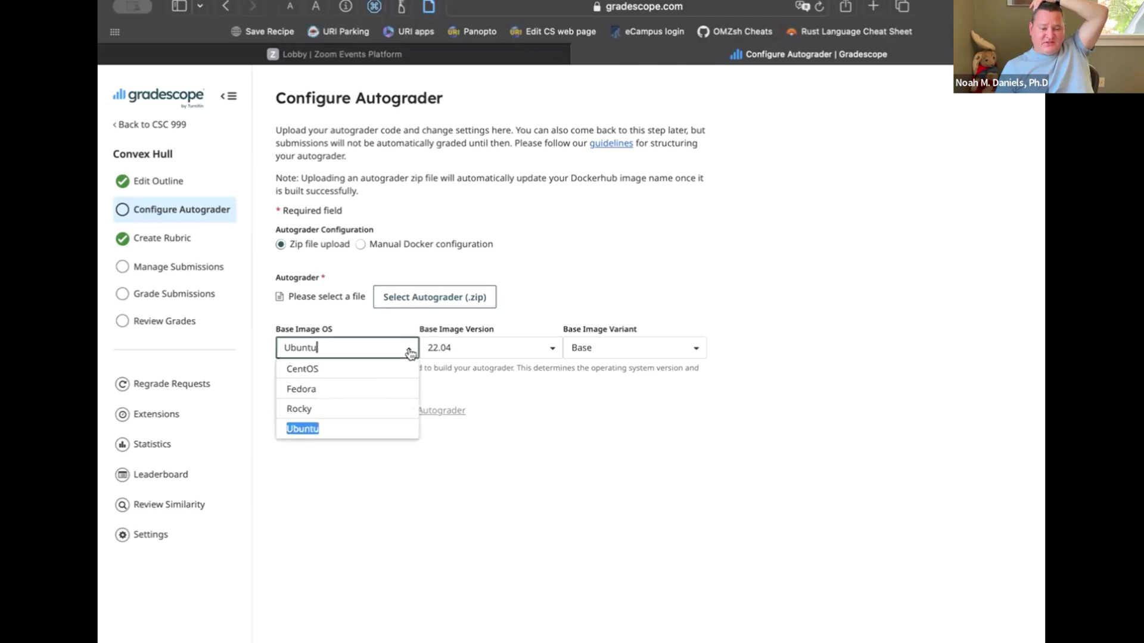
pyautogui.click(635, 262)
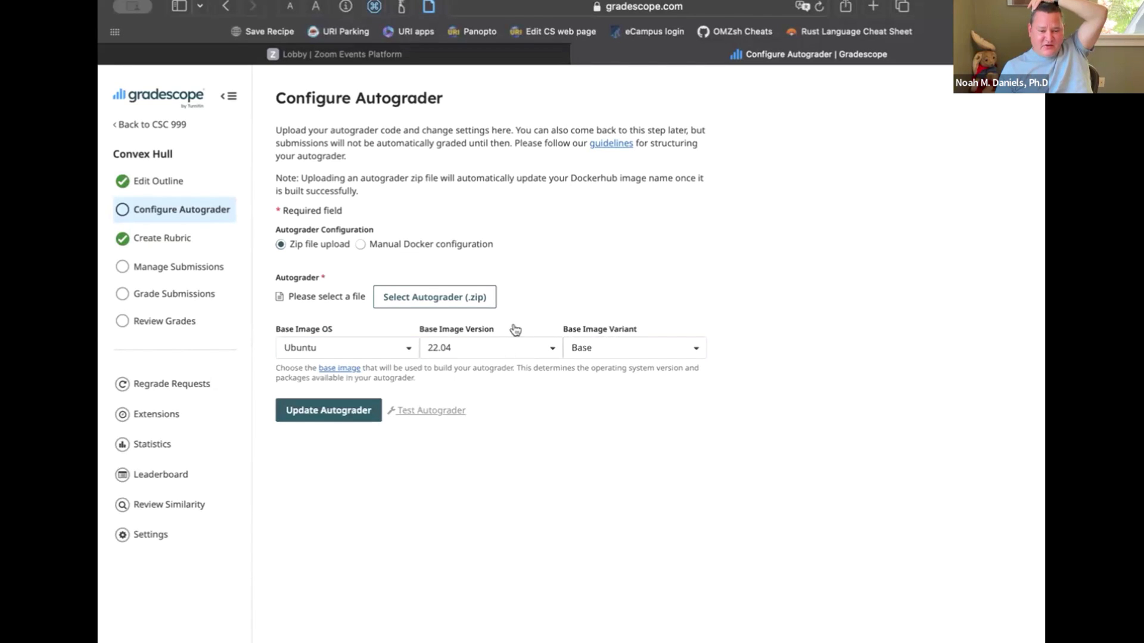
pyautogui.click(451, 295)
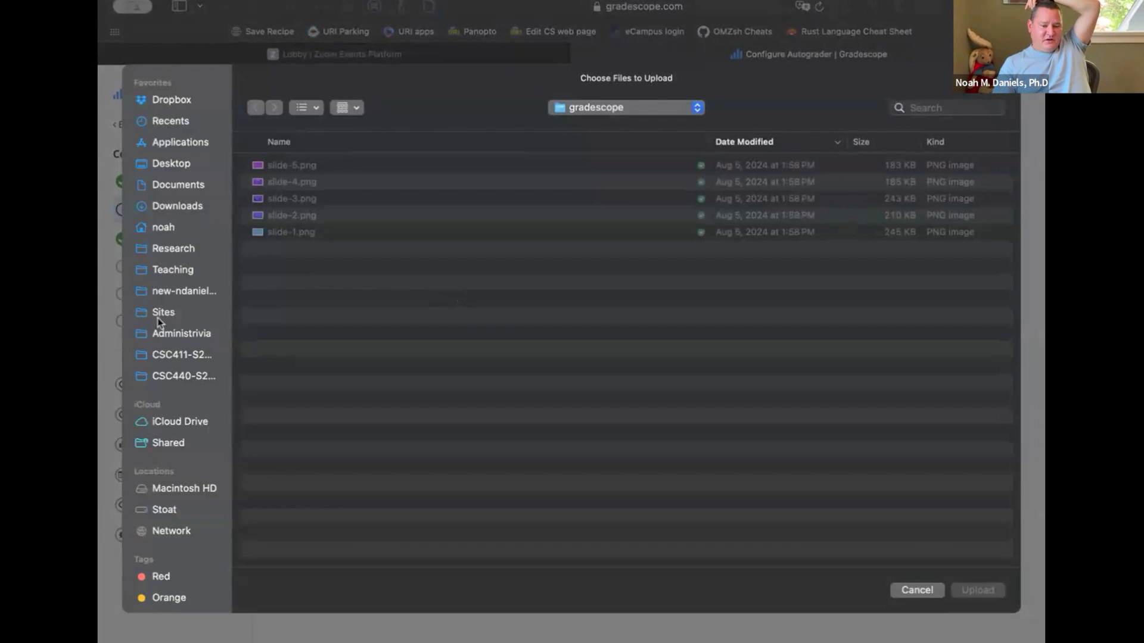
pyautogui.click(192, 359)
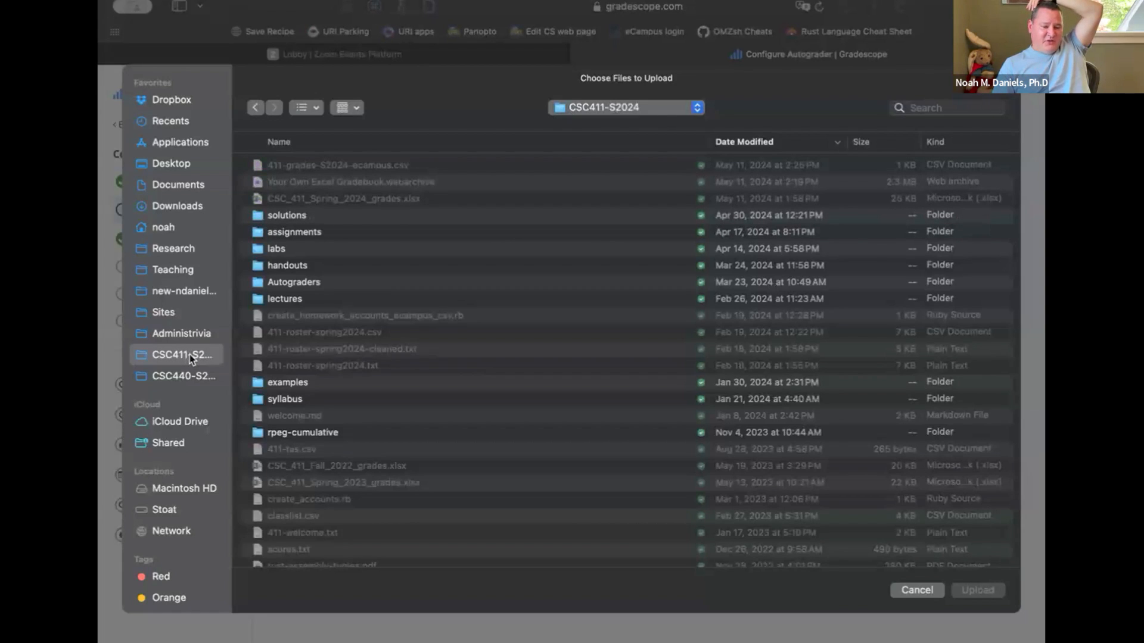
pyautogui.click(190, 374)
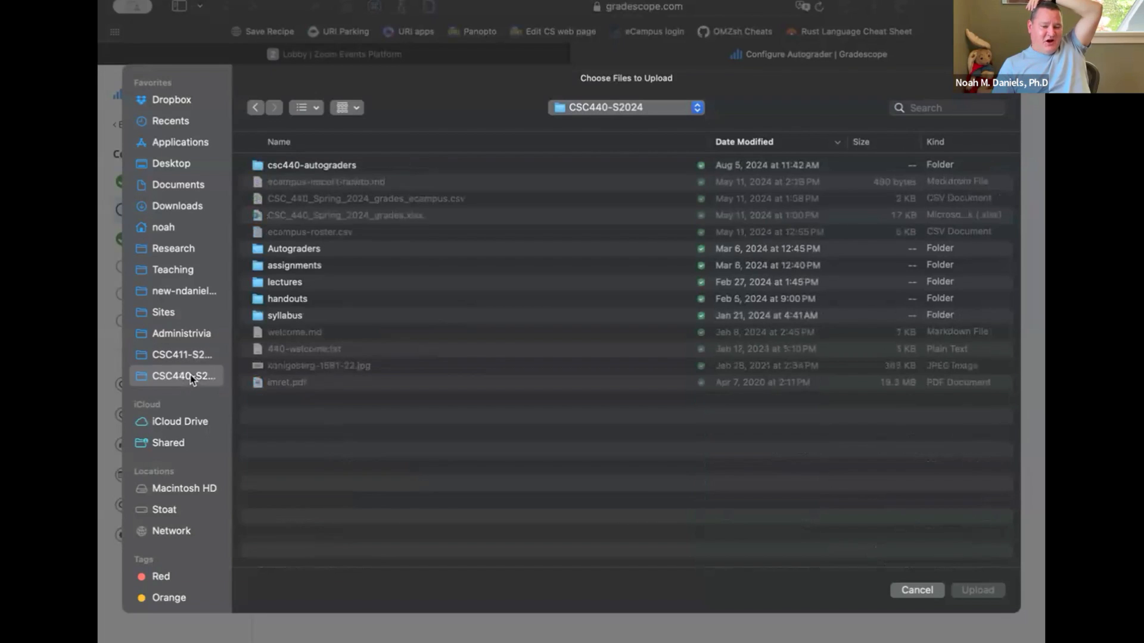
pyautogui.click(304, 254)
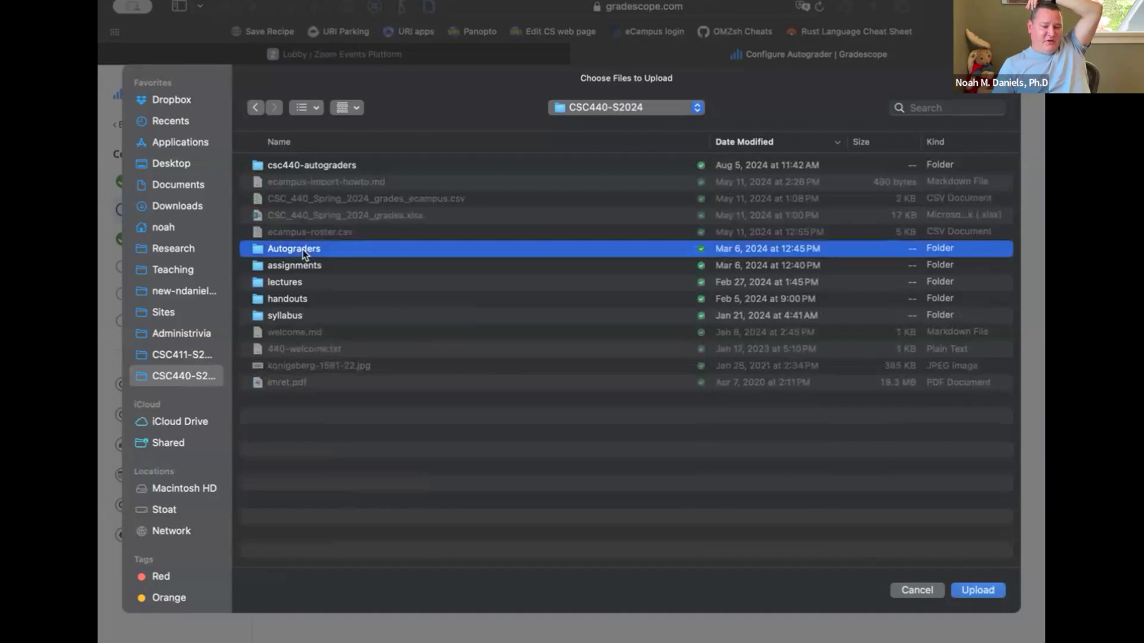
pyautogui.doubleClick(305, 255)
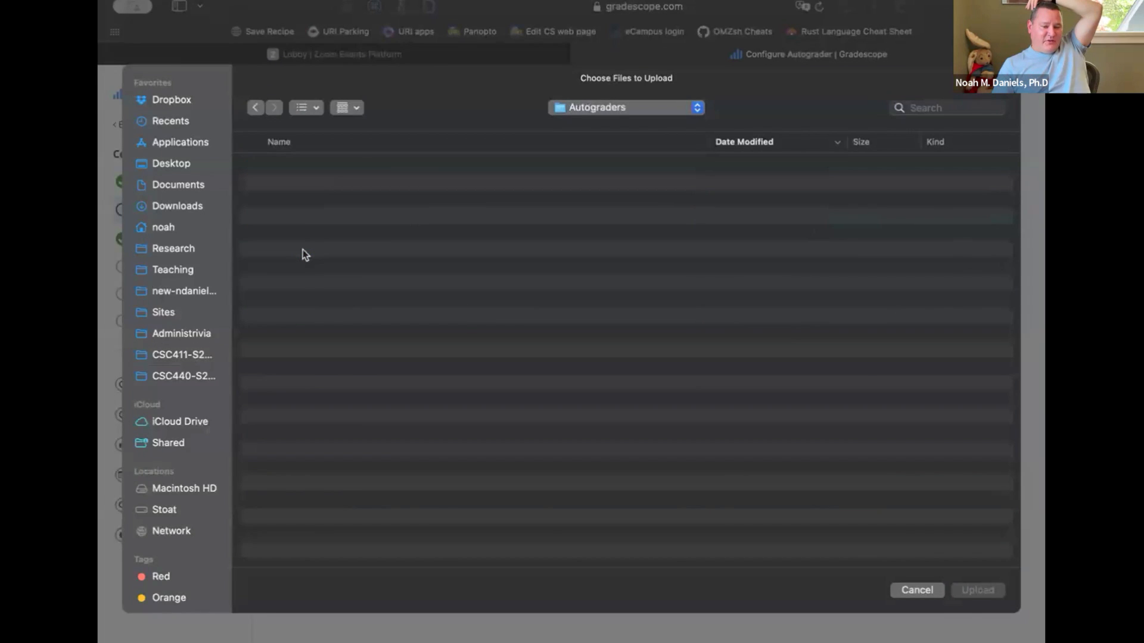
pyautogui.press('super+Up')
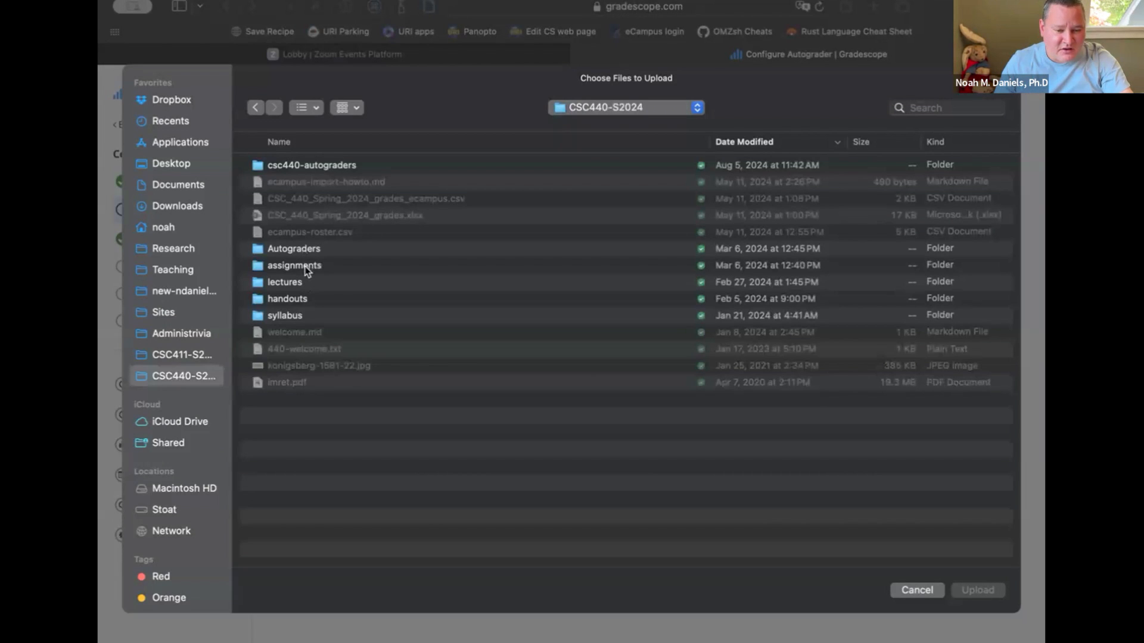
pyautogui.doubleClick(305, 267)
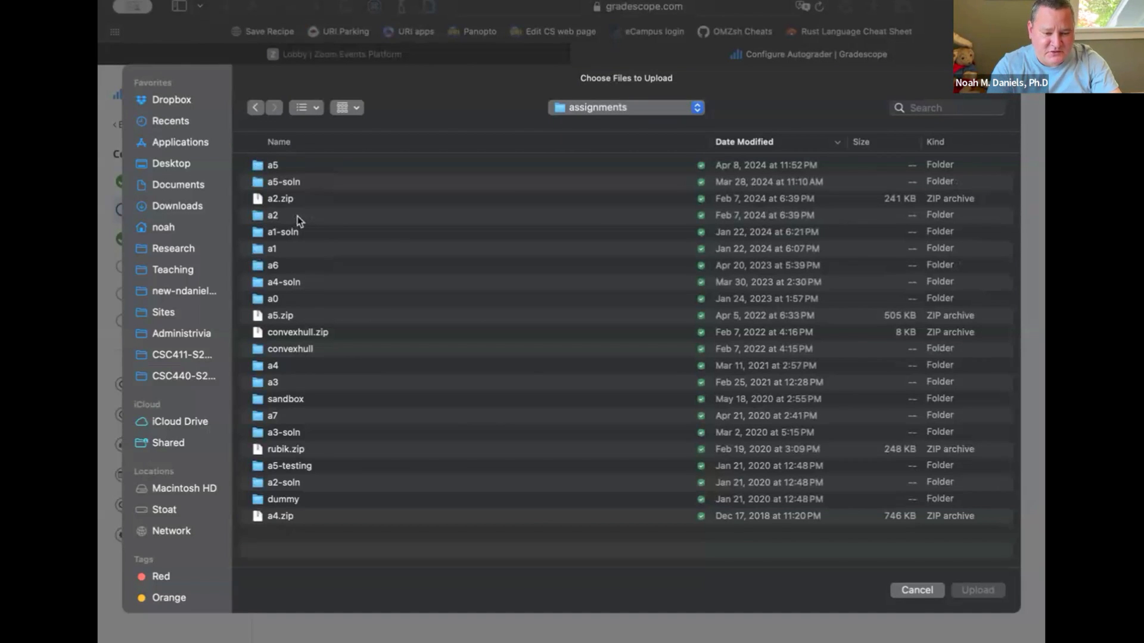
pyautogui.press('super+Up')
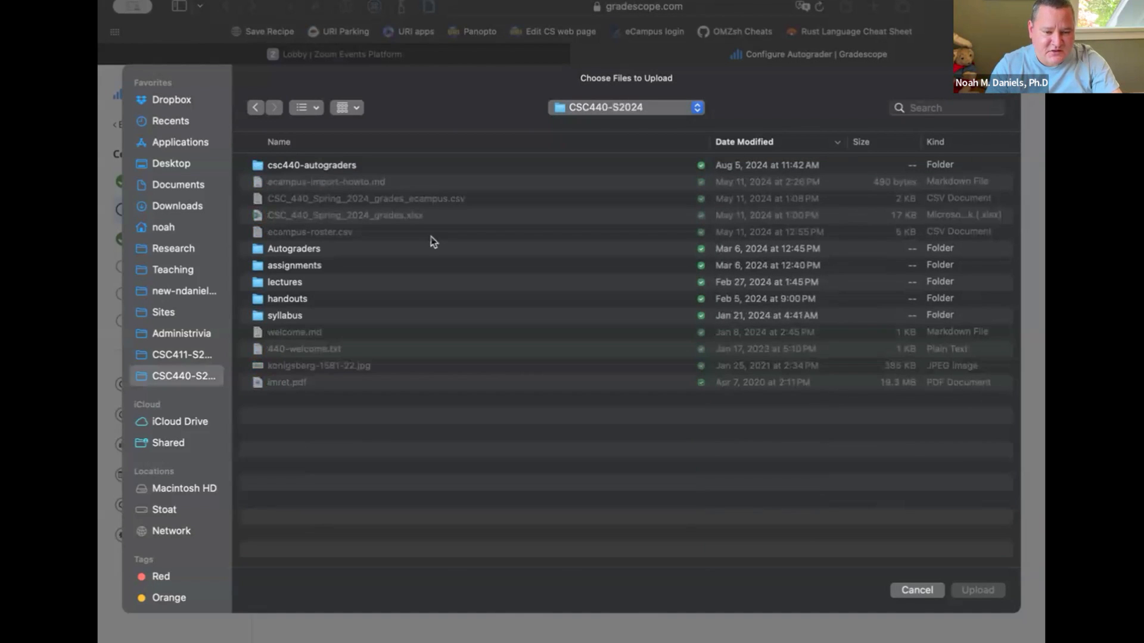
# Upload Archive.zip from csc440-autograders/a2-autograder as the autograder and build it by updating the autograder
pyautogui.doubleClick(341, 165)
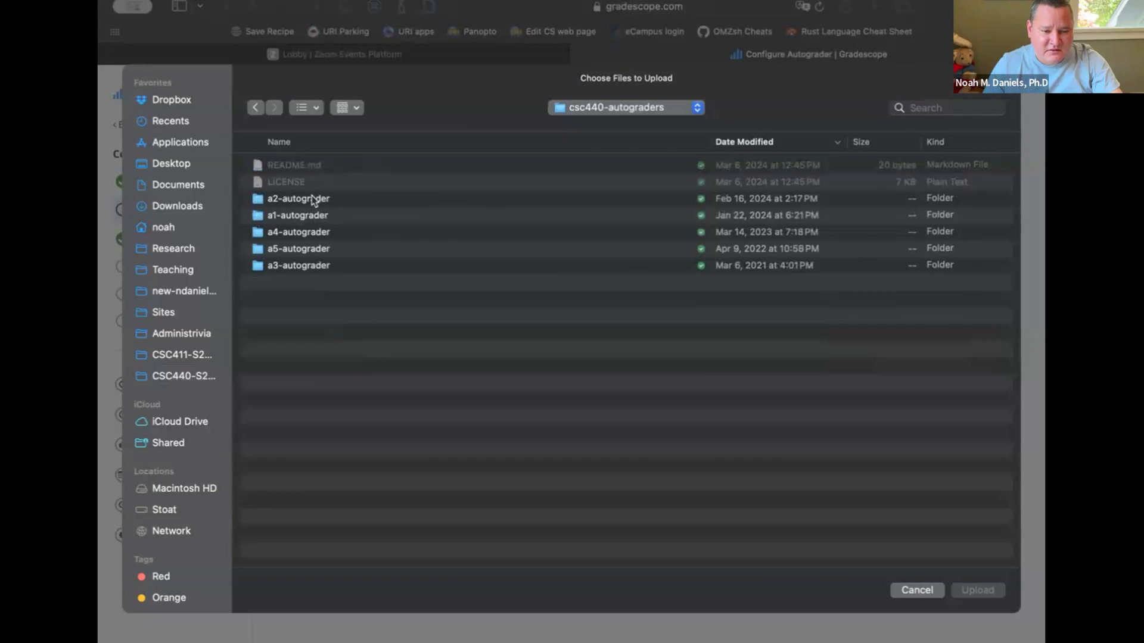
pyautogui.doubleClick(314, 199)
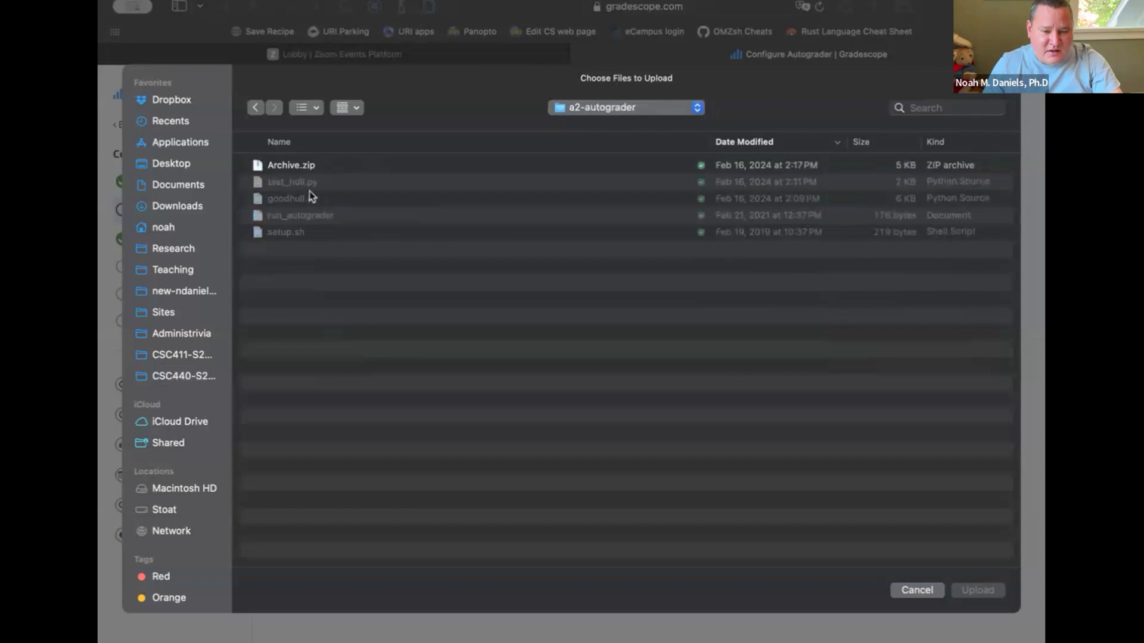
pyautogui.click(310, 170)
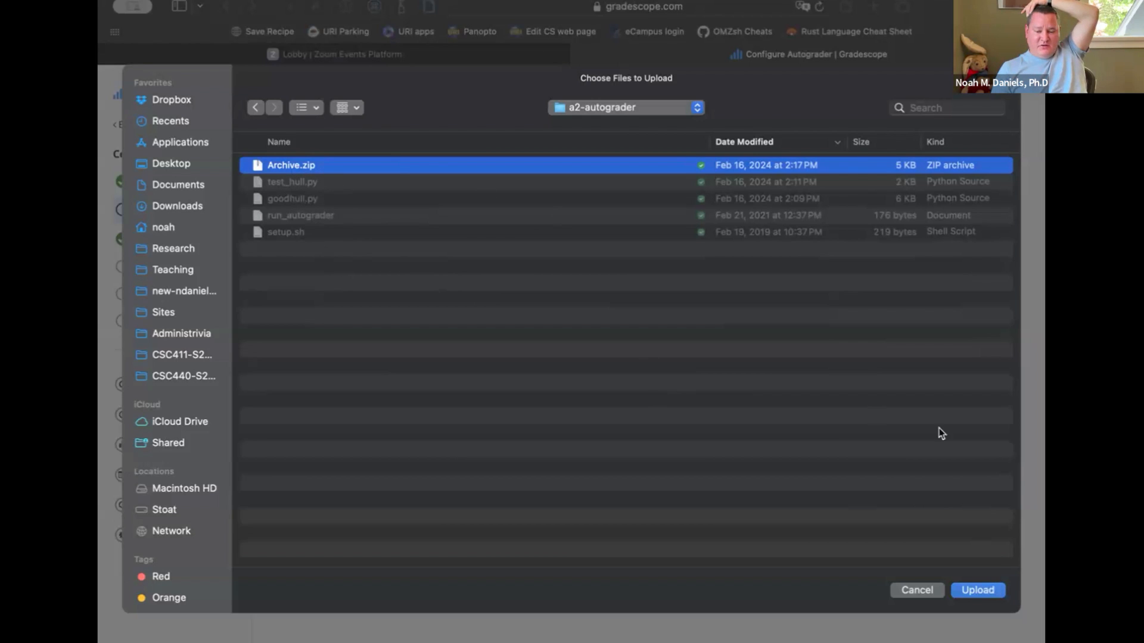
pyautogui.click(971, 592)
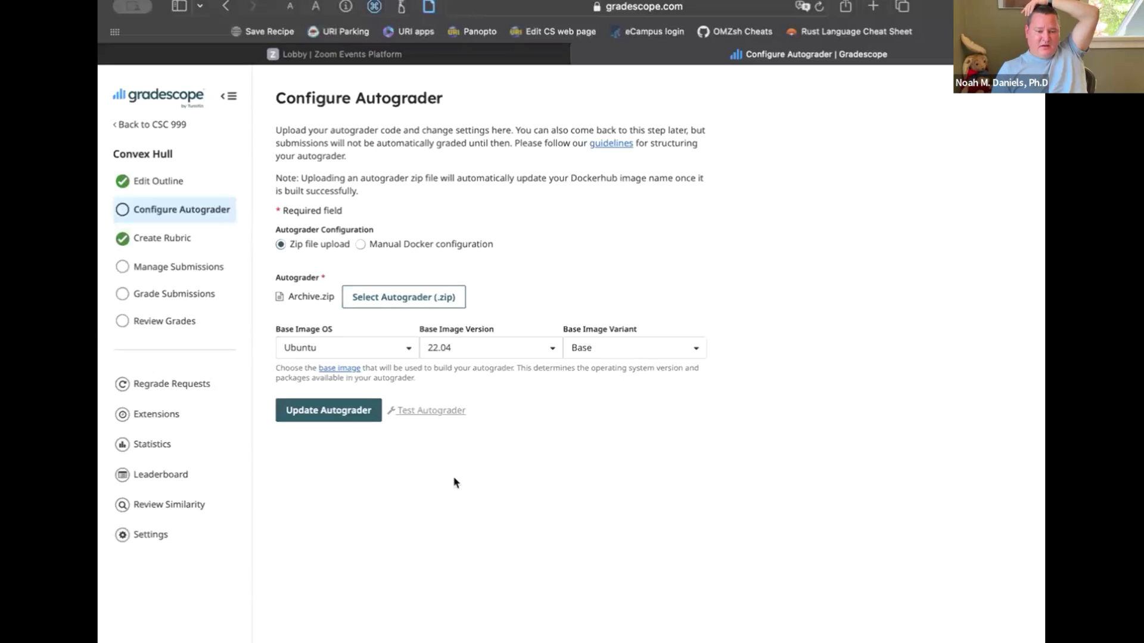
pyautogui.click(332, 413)
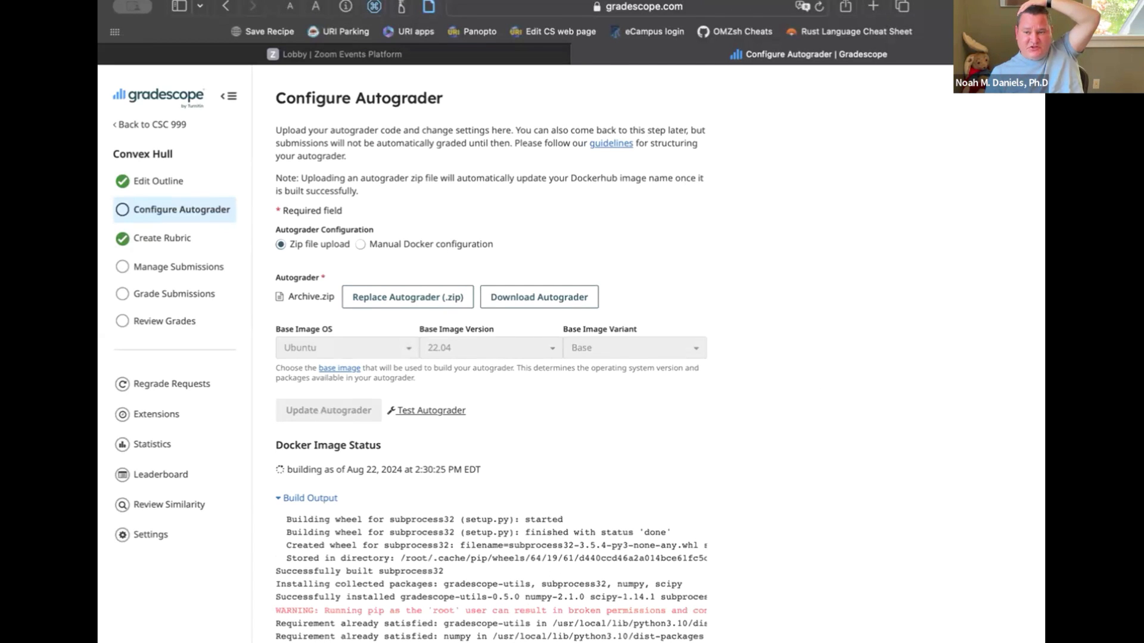
# Switch to the Zed editor and review setup.sh and util.py in the multilanguage-example folder
pyautogui.press('super+Tab')
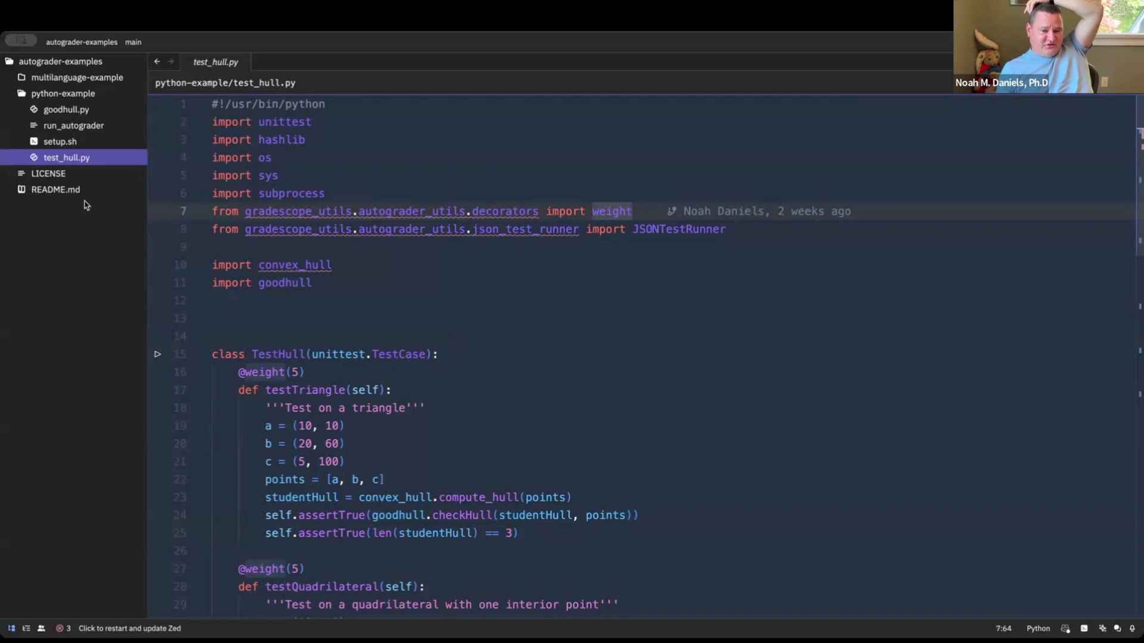
pyautogui.click(82, 79)
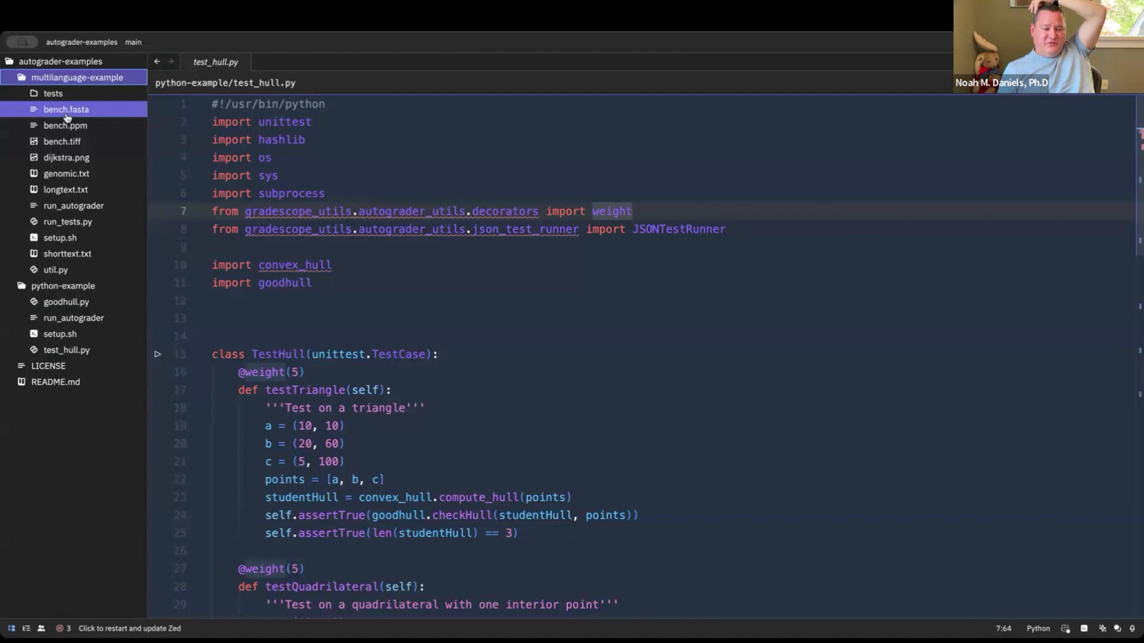
pyautogui.click(83, 245)
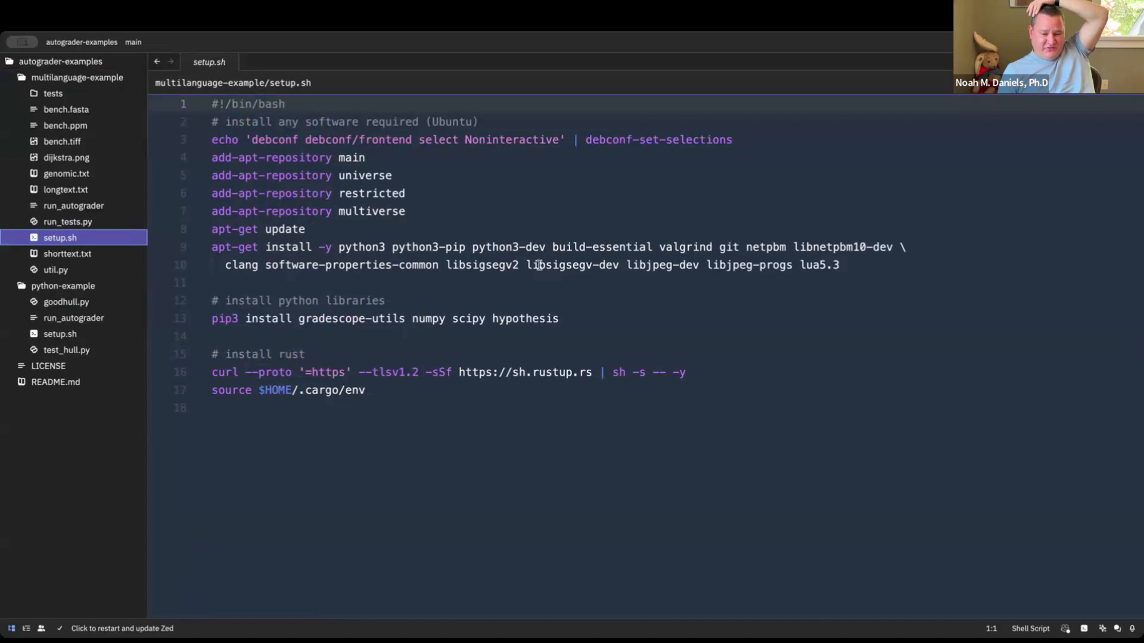
pyautogui.click(75, 271)
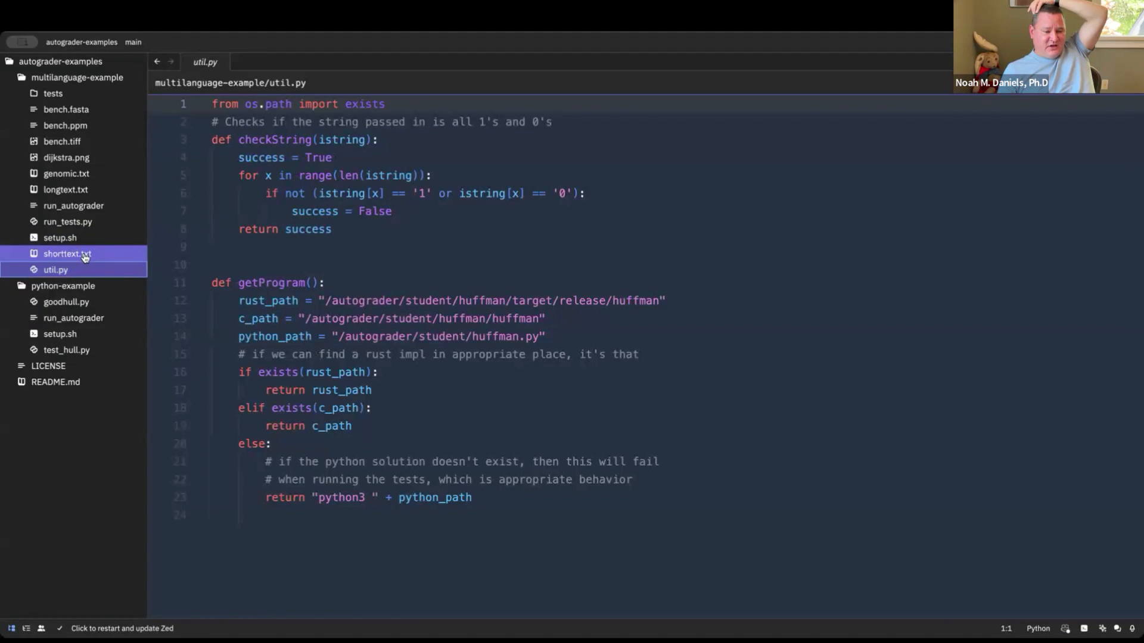
# Examine the multilanguage-example run_autograder script from start to end, comparing it with the python-example version
pyautogui.click(82, 205)
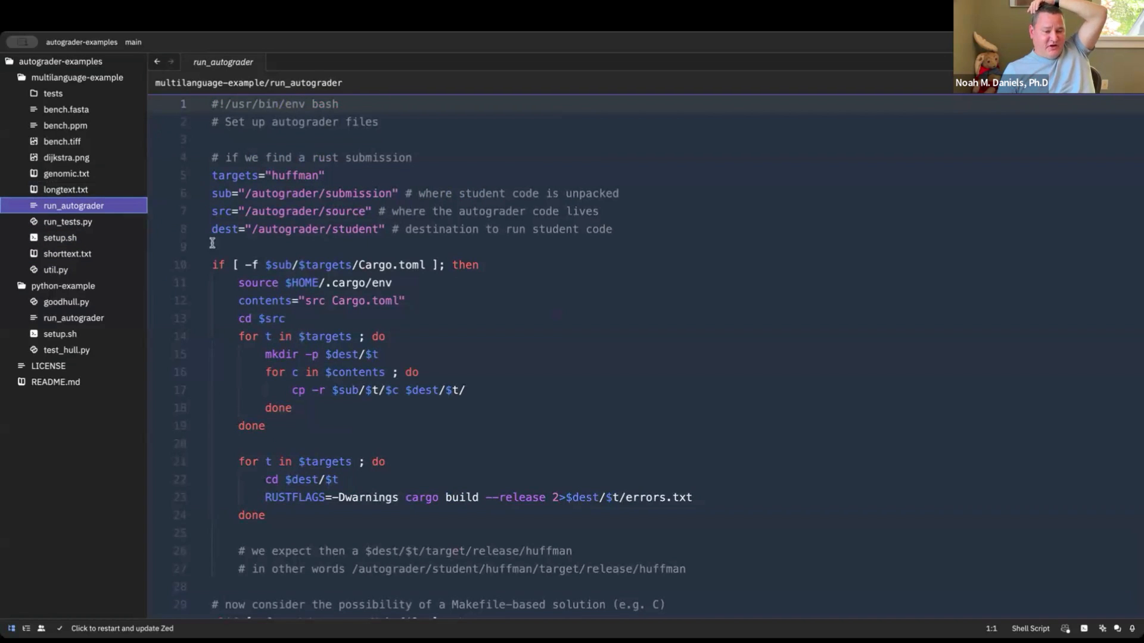
pyautogui.click(101, 326)
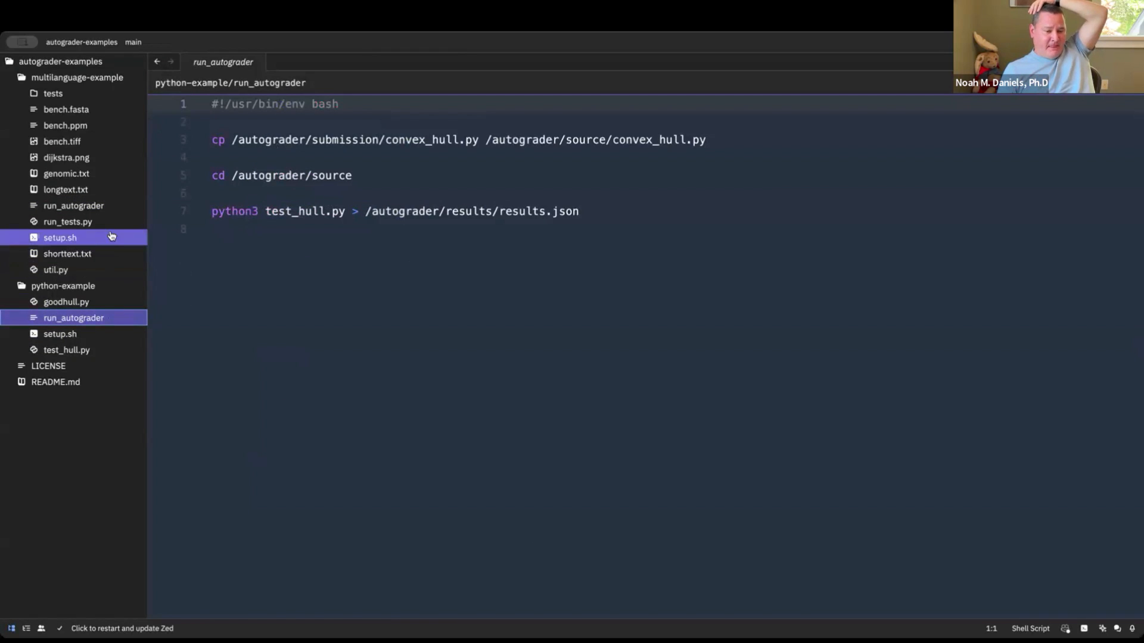
pyautogui.click(96, 207)
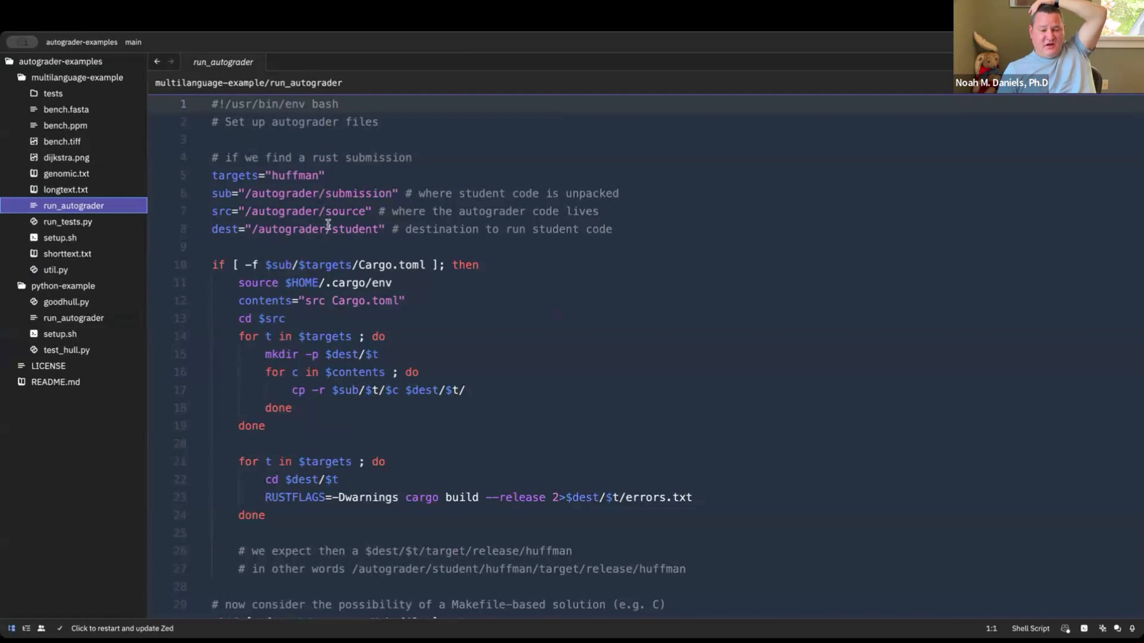
pyautogui.scroll(-3, 328, 225)
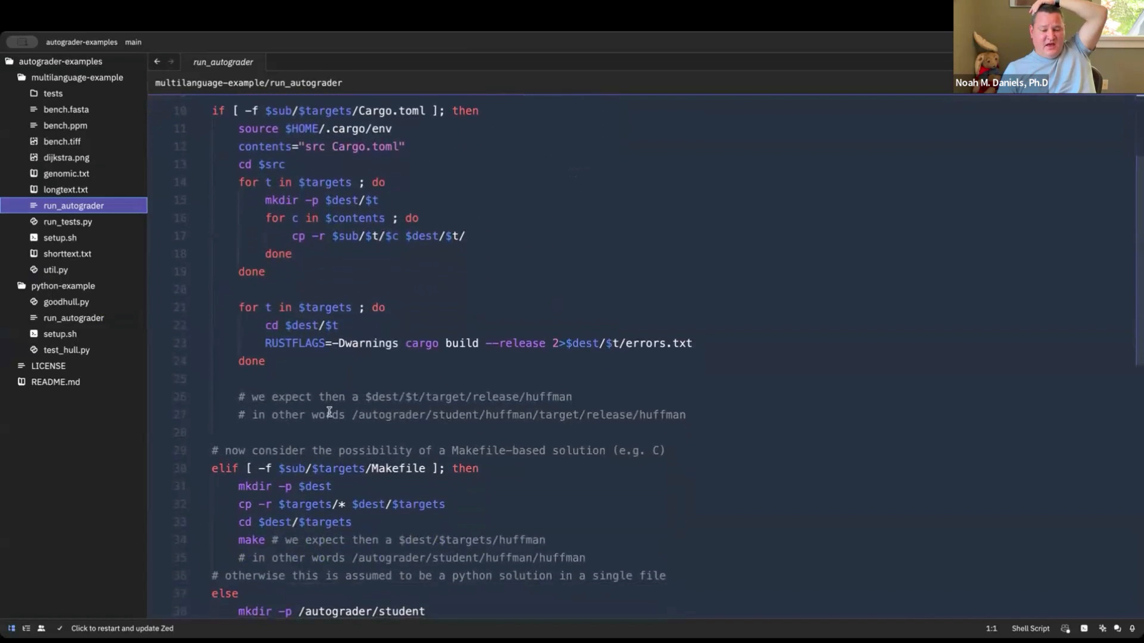
pyautogui.scroll(-3, 339, 493)
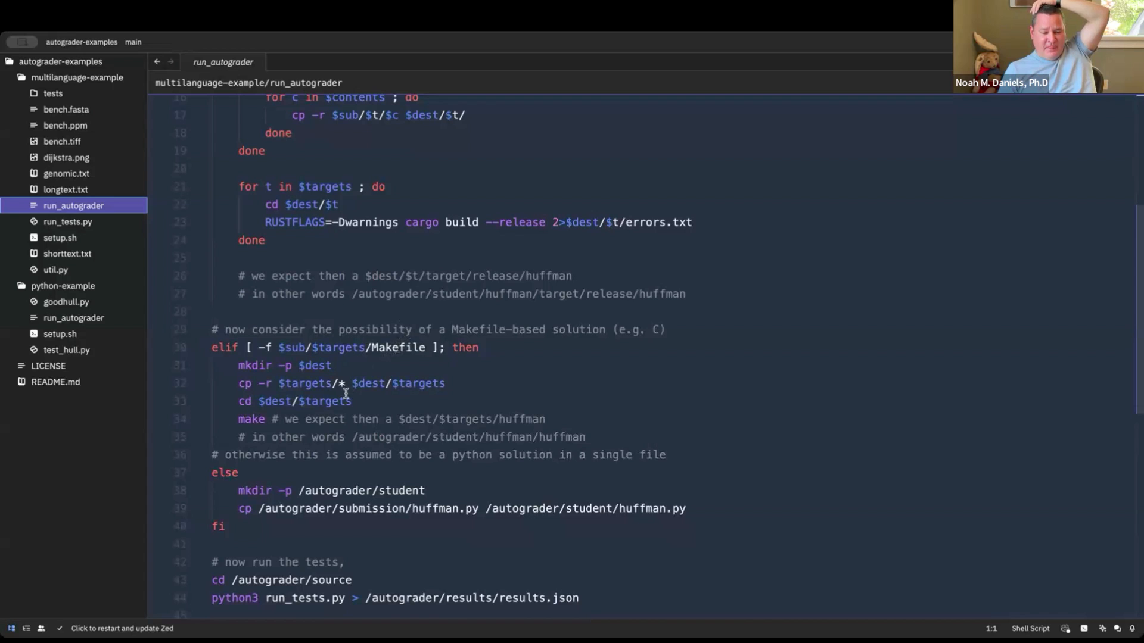
pyautogui.scroll(-5, 344, 393)
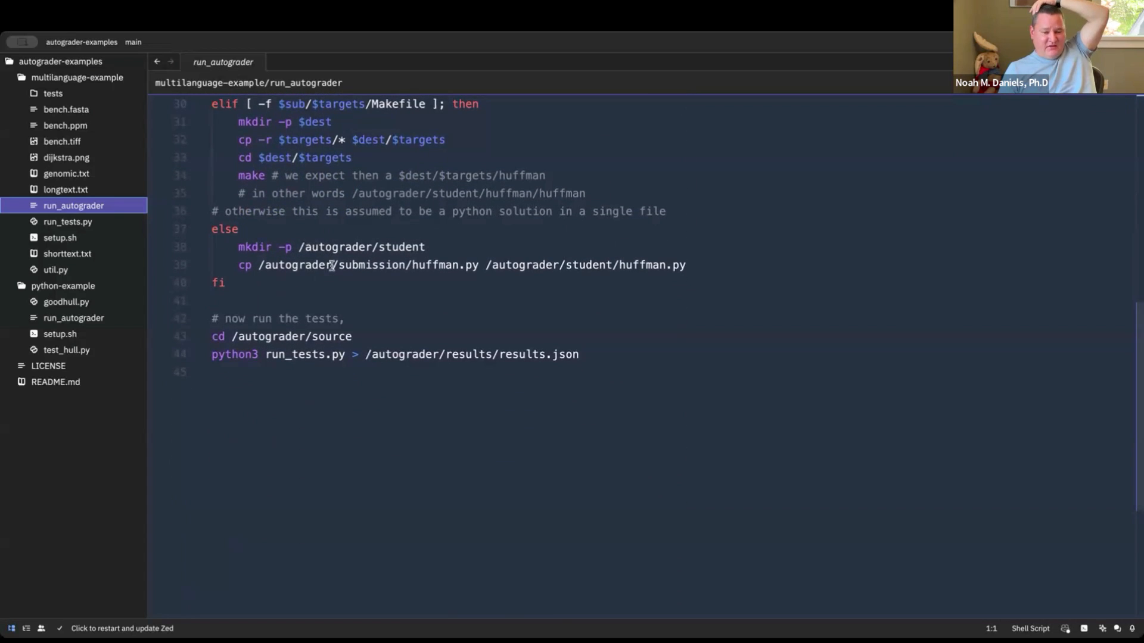
pyautogui.scroll(4, 334, 263)
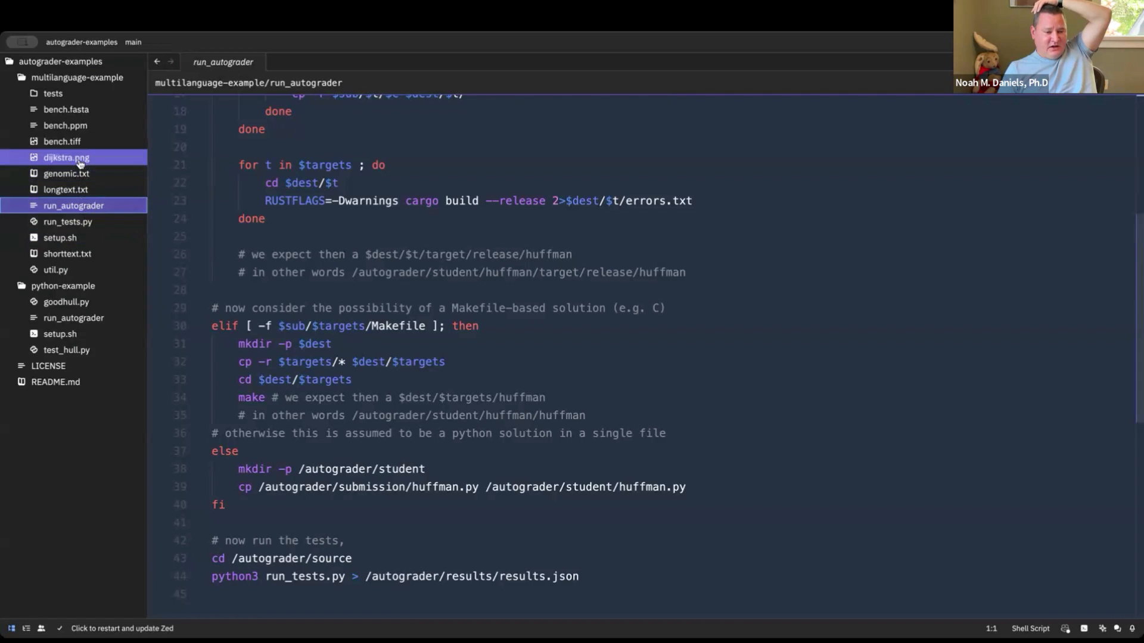
# Review run_tests.py in multilanguage-example and open test_leaderboard.py from its tests folder
pyautogui.click(81, 222)
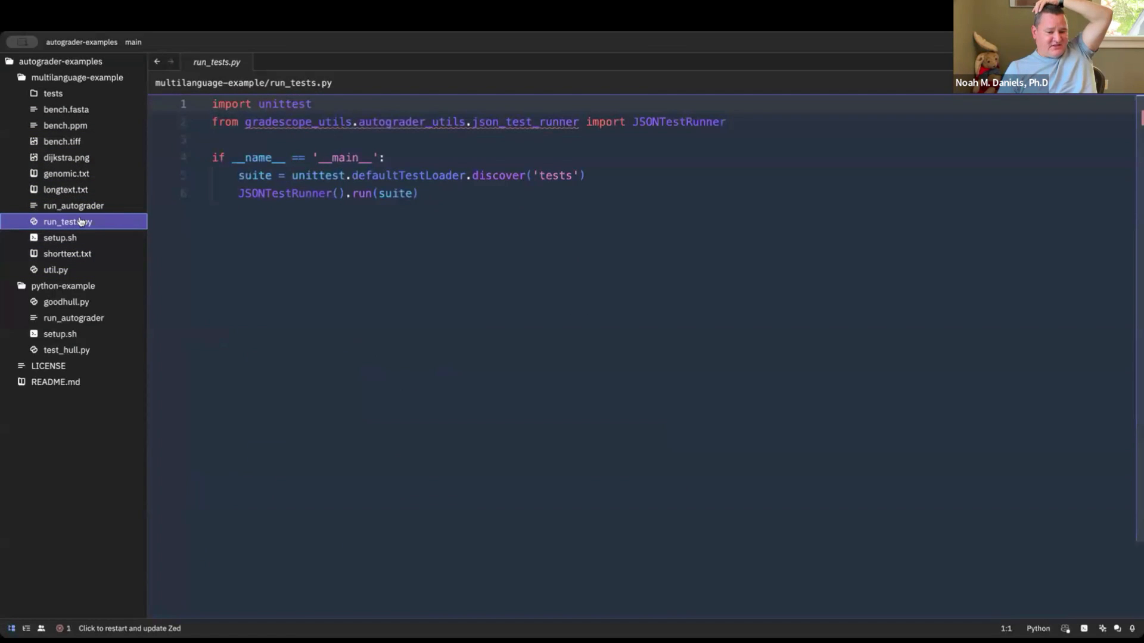
pyautogui.click(74, 94)
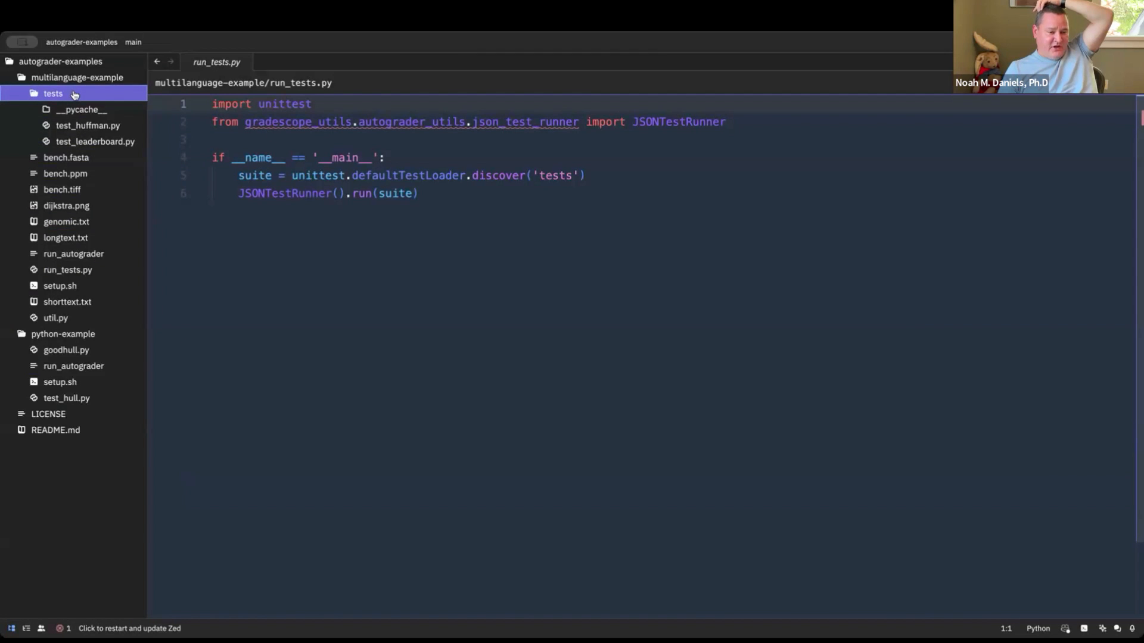
pyautogui.click(88, 144)
pyautogui.moveTo(390, 247)
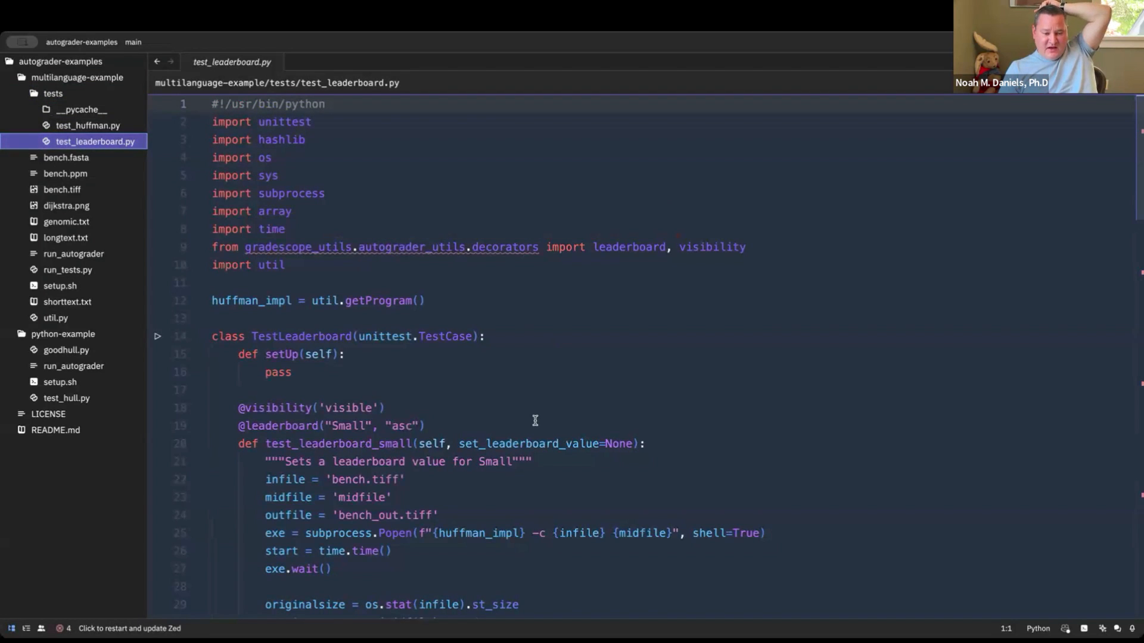
pyautogui.scroll(-2, 535, 421)
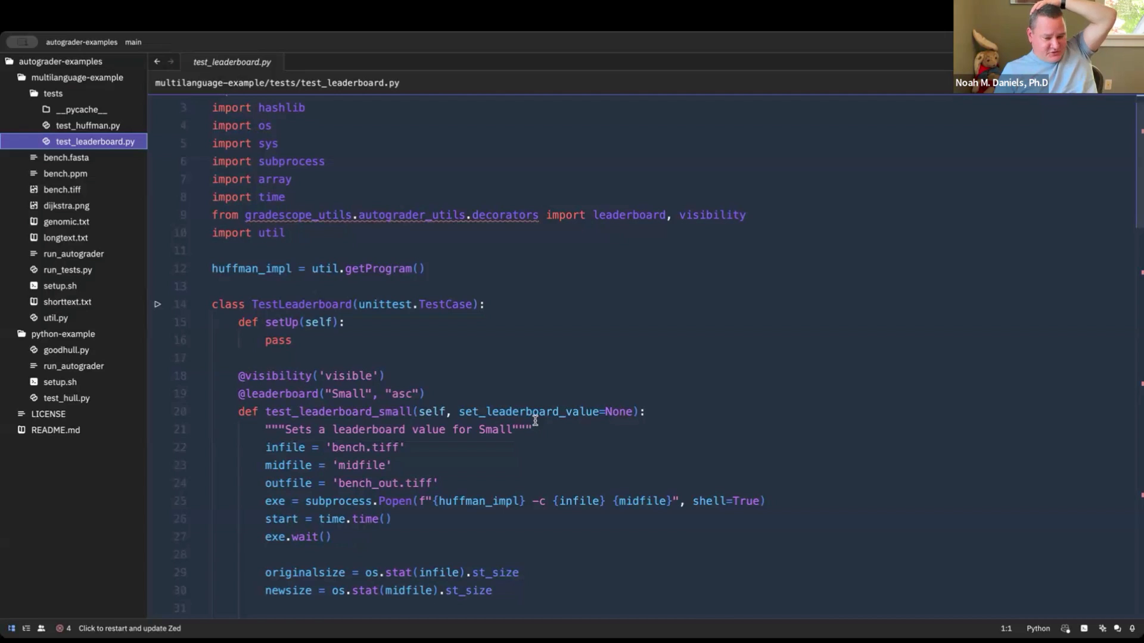
pyautogui.scroll(-3, 535, 420)
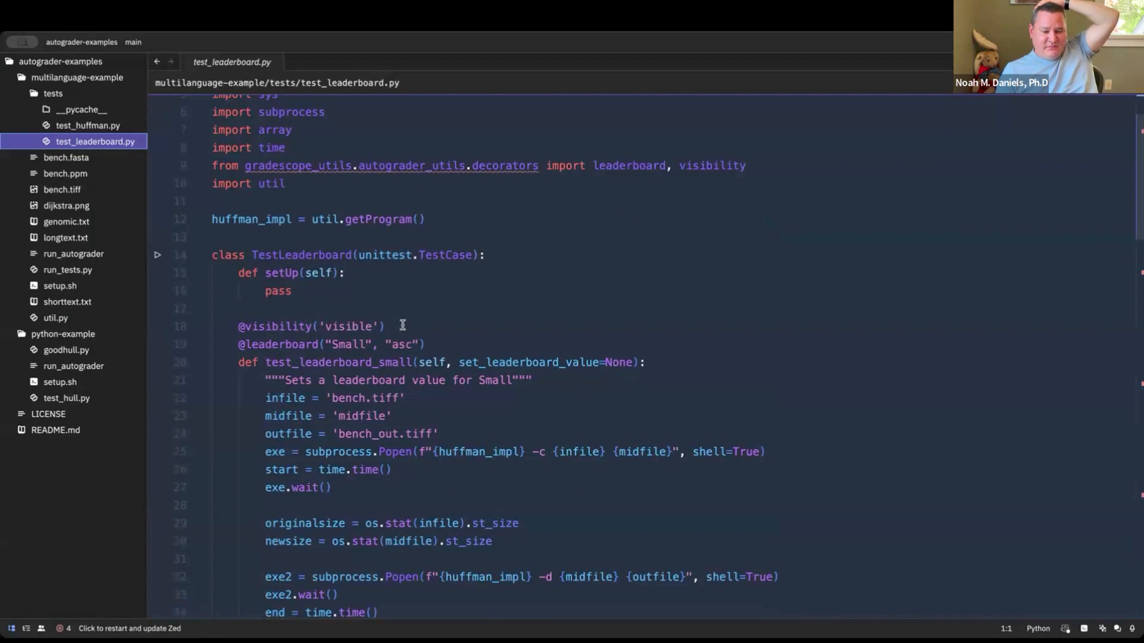
pyautogui.moveTo(385, 327)
pyautogui.mouseDown()
pyautogui.moveTo(268, 344)
pyautogui.moveTo(225, 327)
pyautogui.mouseUp()
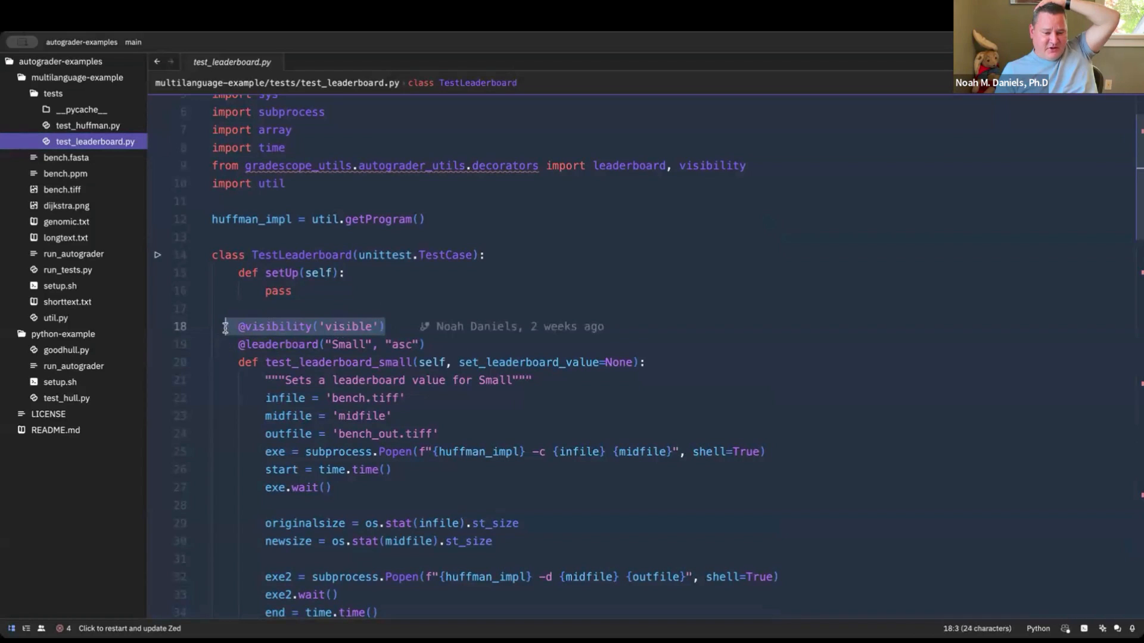
pyautogui.click(376, 310)
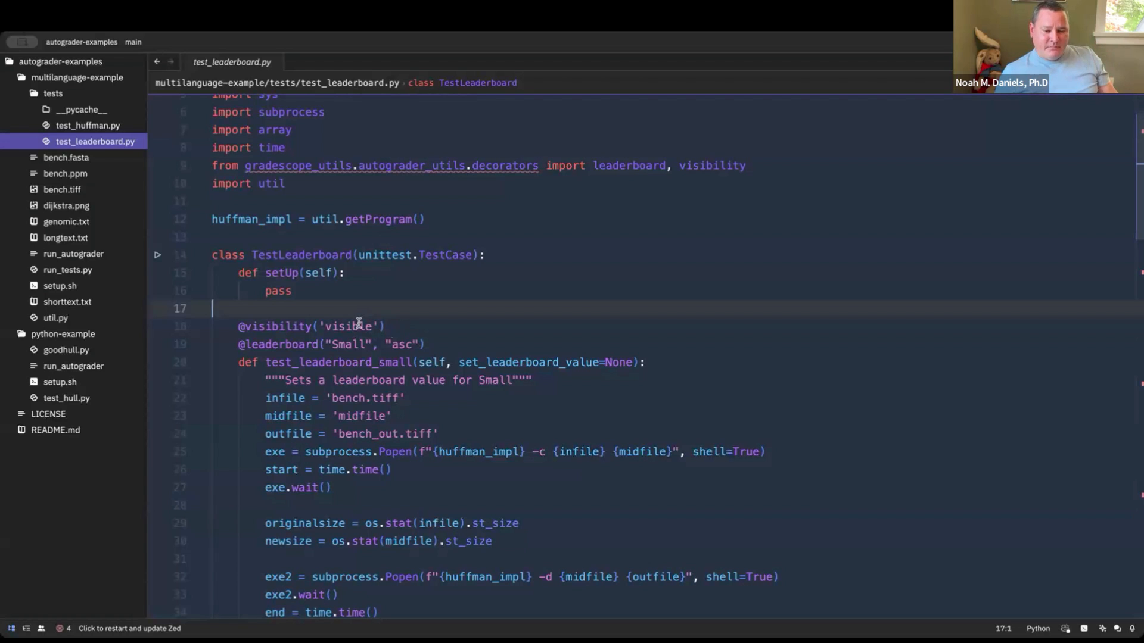
pyautogui.scroll(-2, 359, 349)
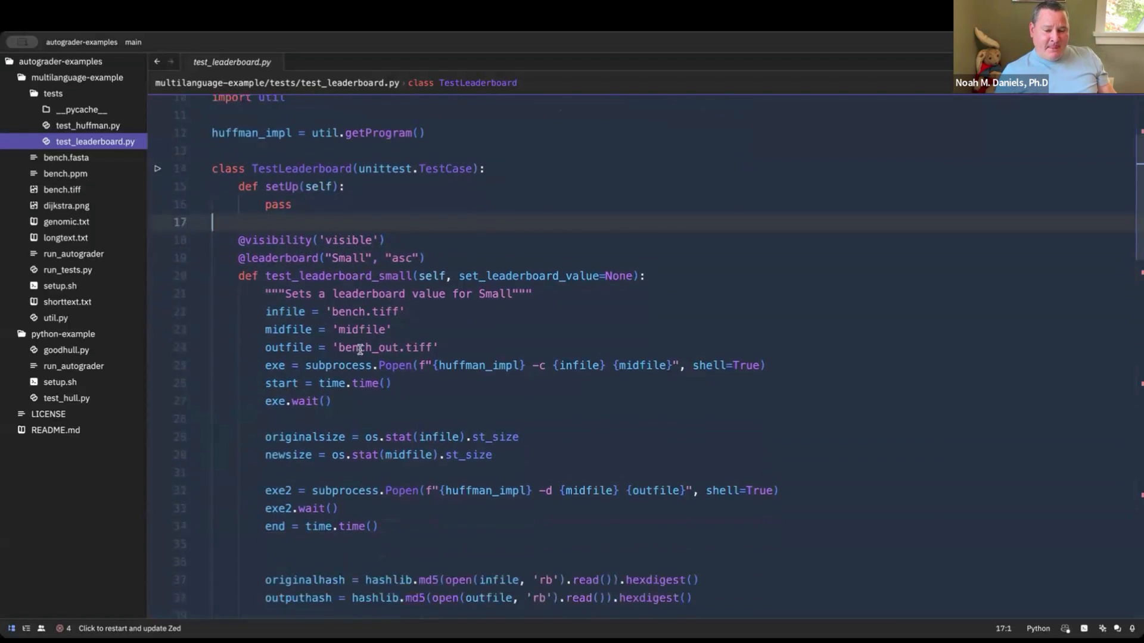
pyautogui.scroll(-8, 360, 349)
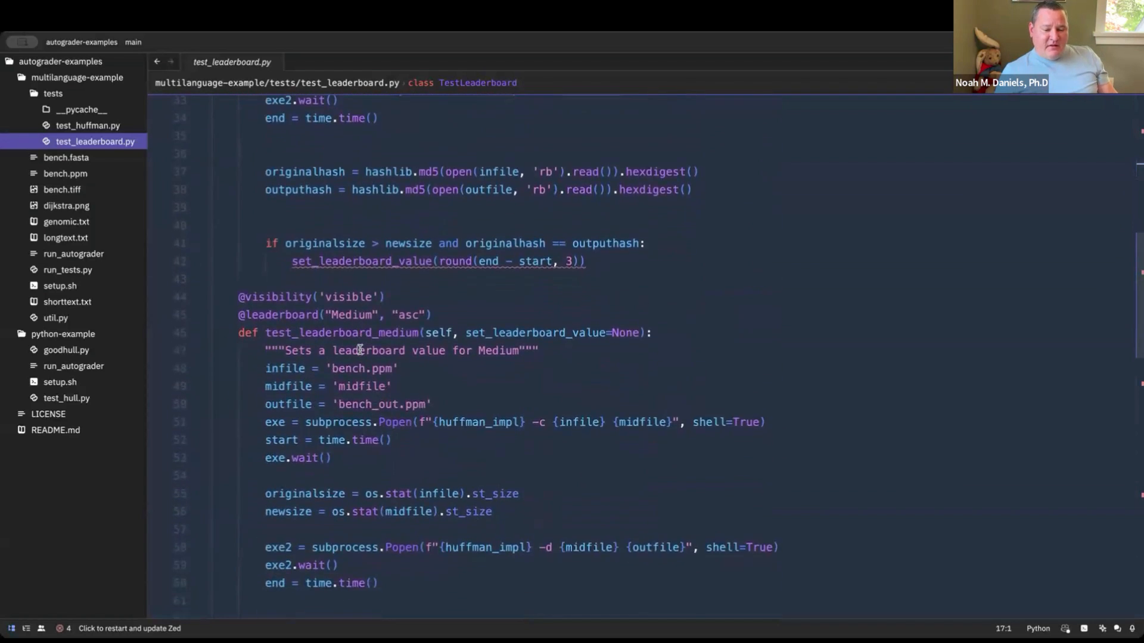
pyautogui.scroll(-15, 360, 349)
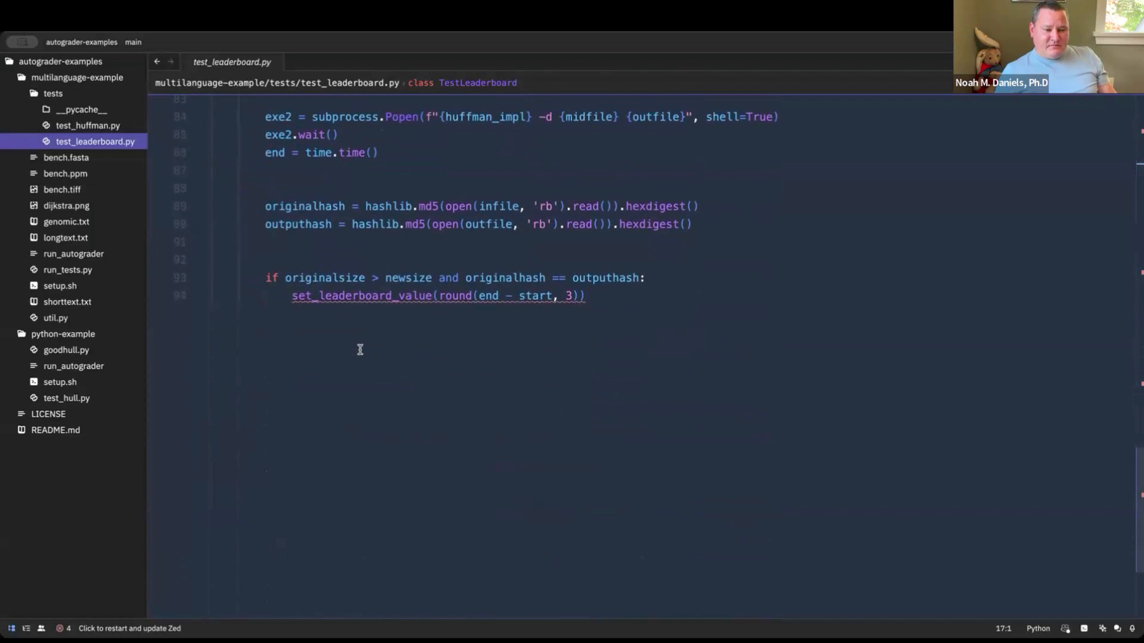
# Open test_huffman.py from the tests folder and examine its test weights, the long text test and the binary input test
pyautogui.click(92, 126)
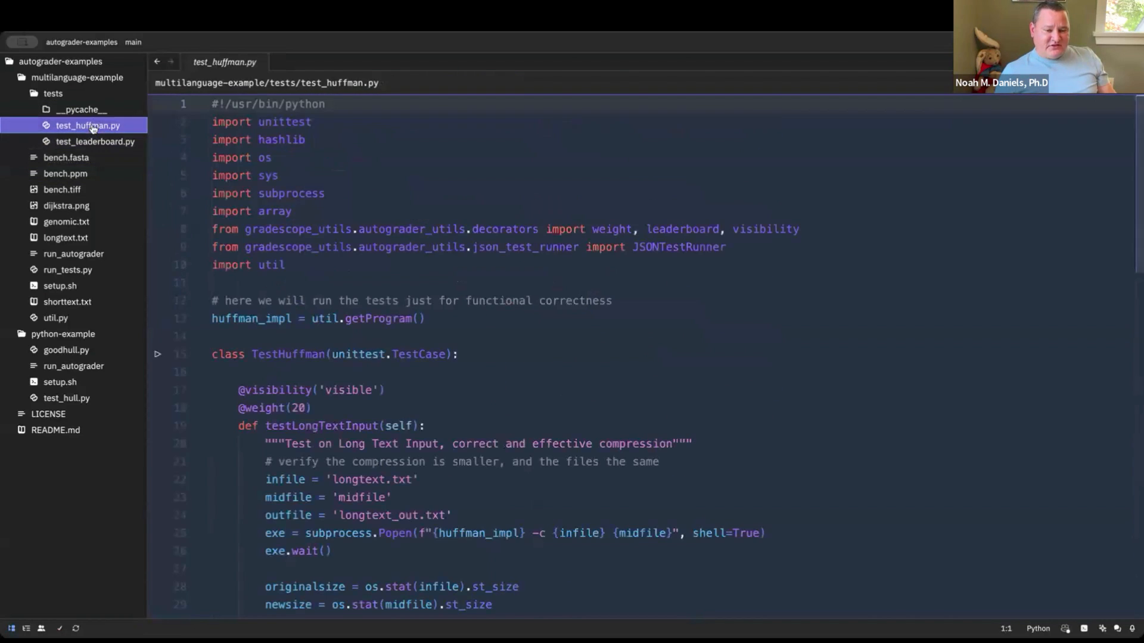
pyautogui.scroll(-3, 352, 304)
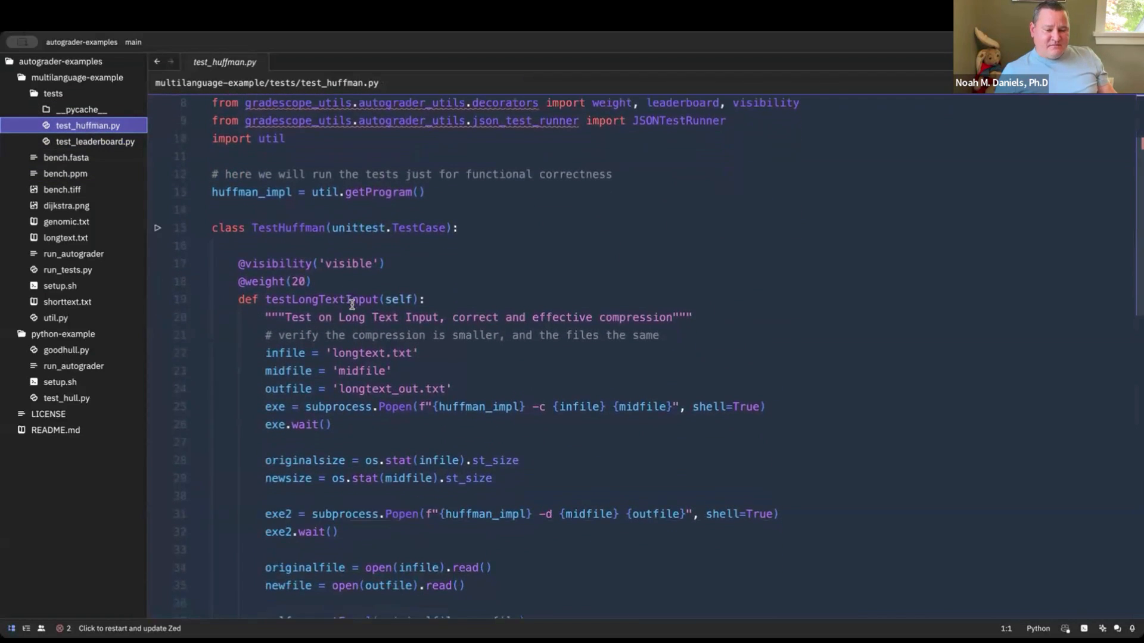
pyautogui.scroll(-3, 363, 264)
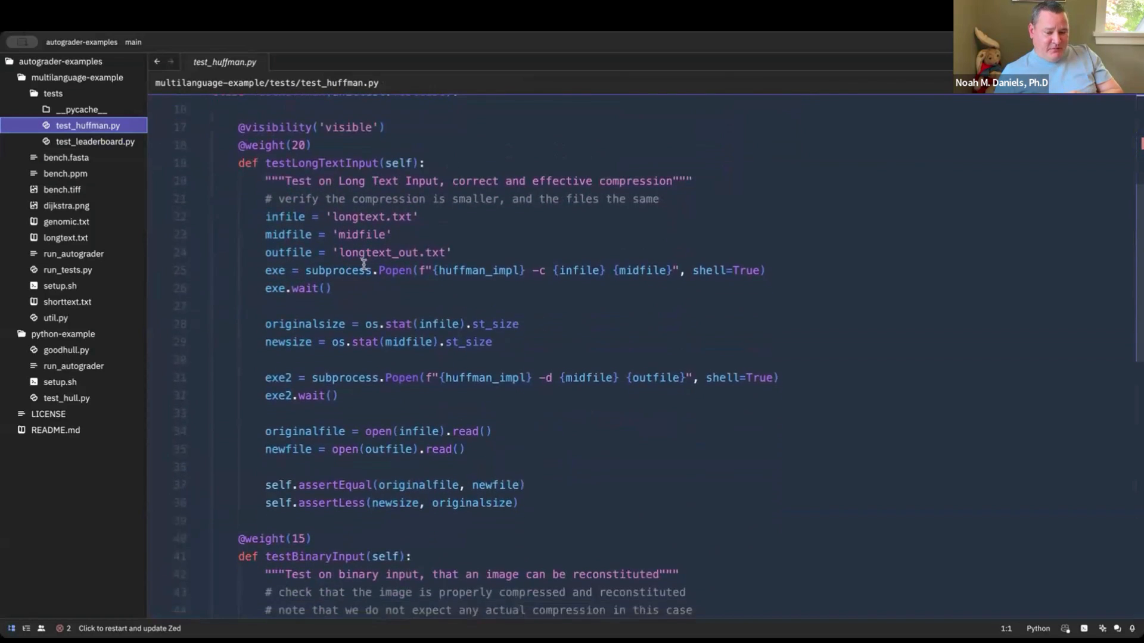
pyautogui.scroll(-4, 363, 263)
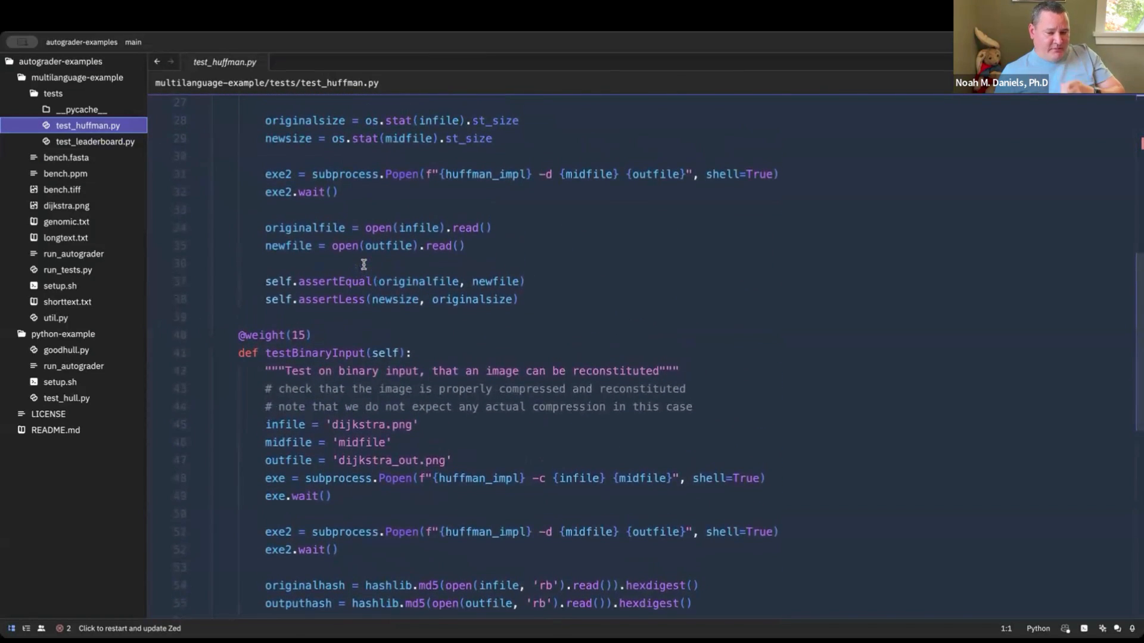
pyautogui.scroll(7, 363, 264)
pyautogui.scroll(-2, 364, 264)
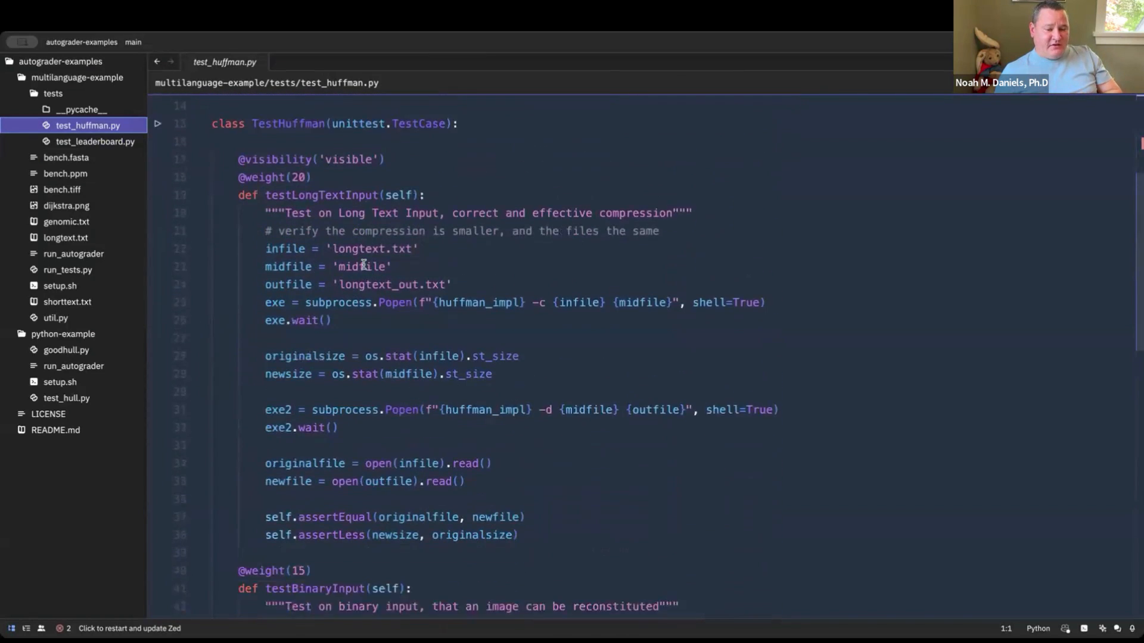
pyautogui.scroll(-1, 363, 264)
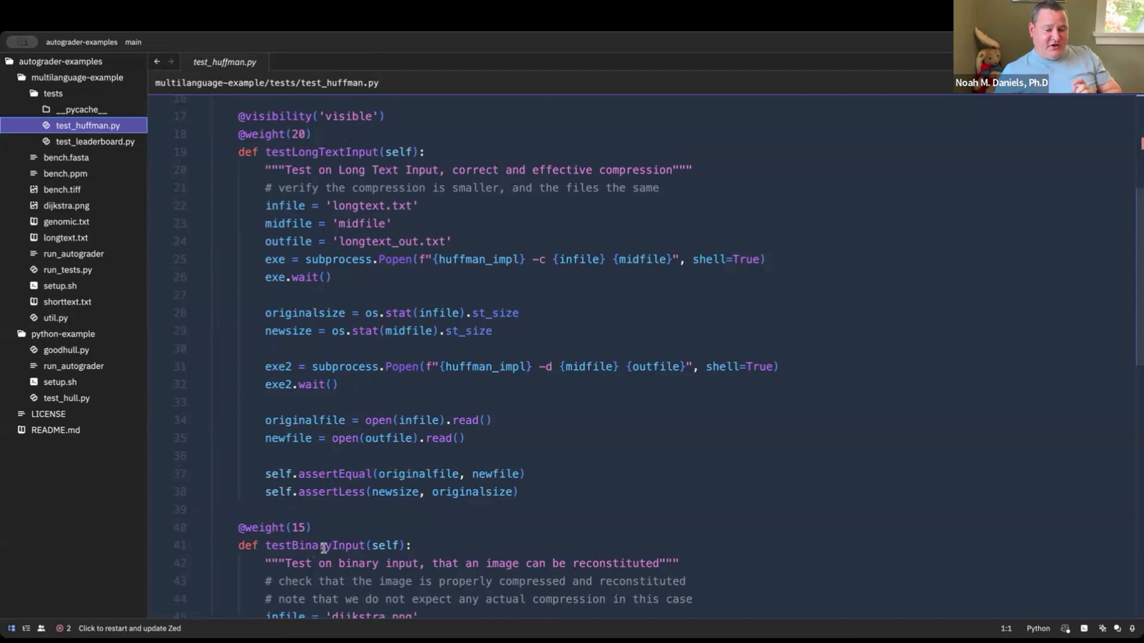
pyautogui.scroll(-2, 323, 547)
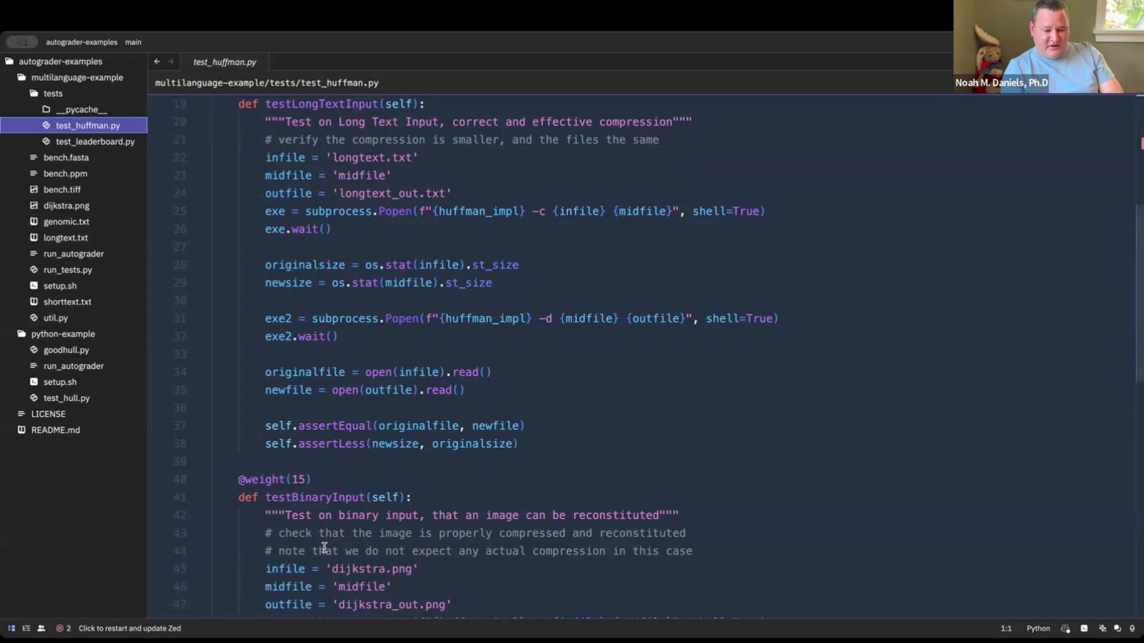
pyautogui.scroll(4, 323, 547)
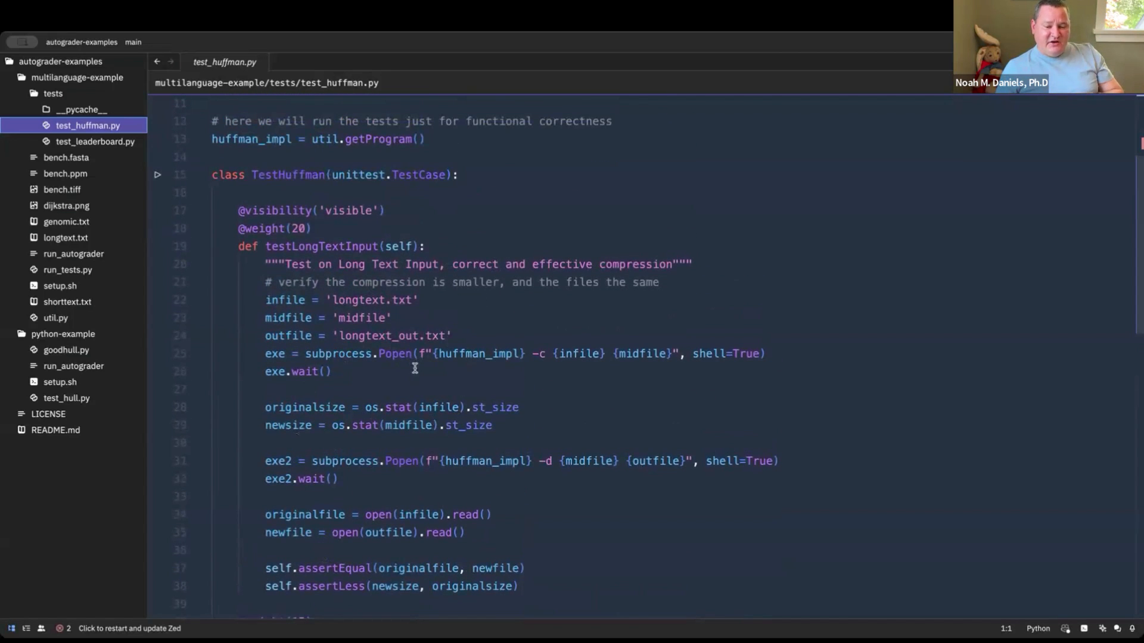
pyautogui.scroll(-7, 413, 365)
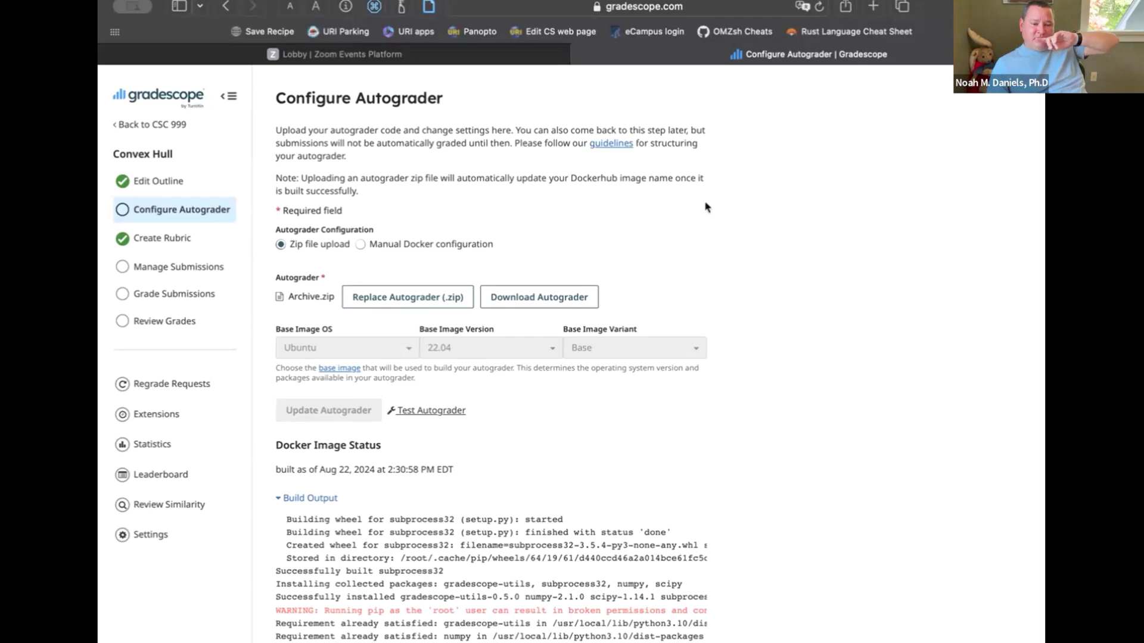
# In Gradescope, check the Convex Hull autograder's Docker image status and start a test submission for it
pyautogui.scroll(-3, 706, 207)
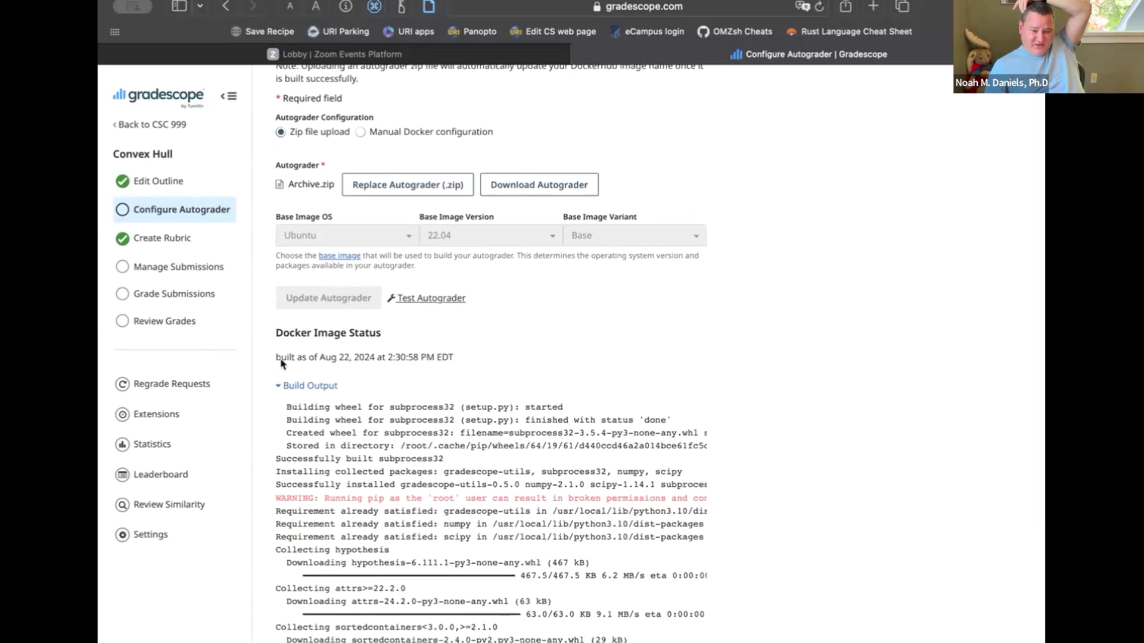
pyautogui.scroll(3, 500, 366)
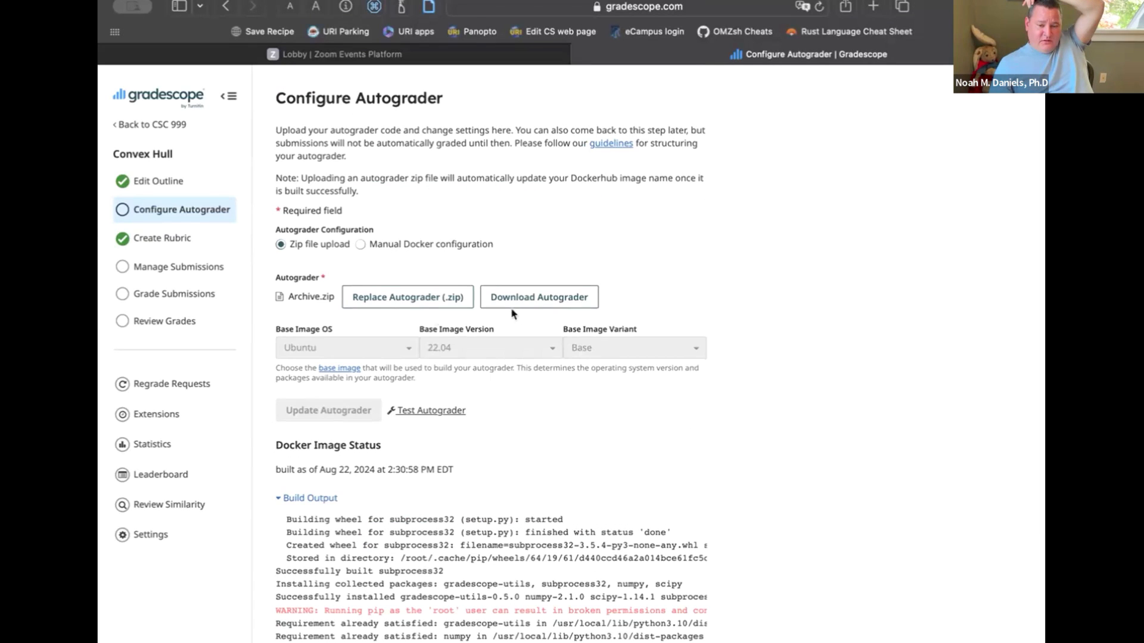
pyautogui.click(442, 411)
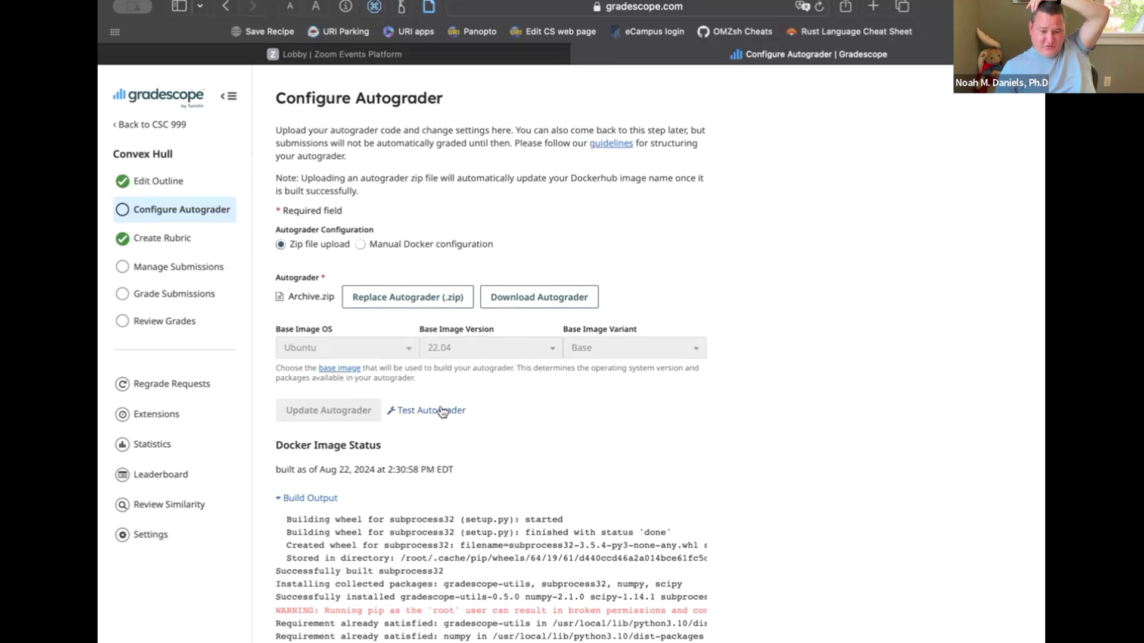
pyautogui.click(442, 411)
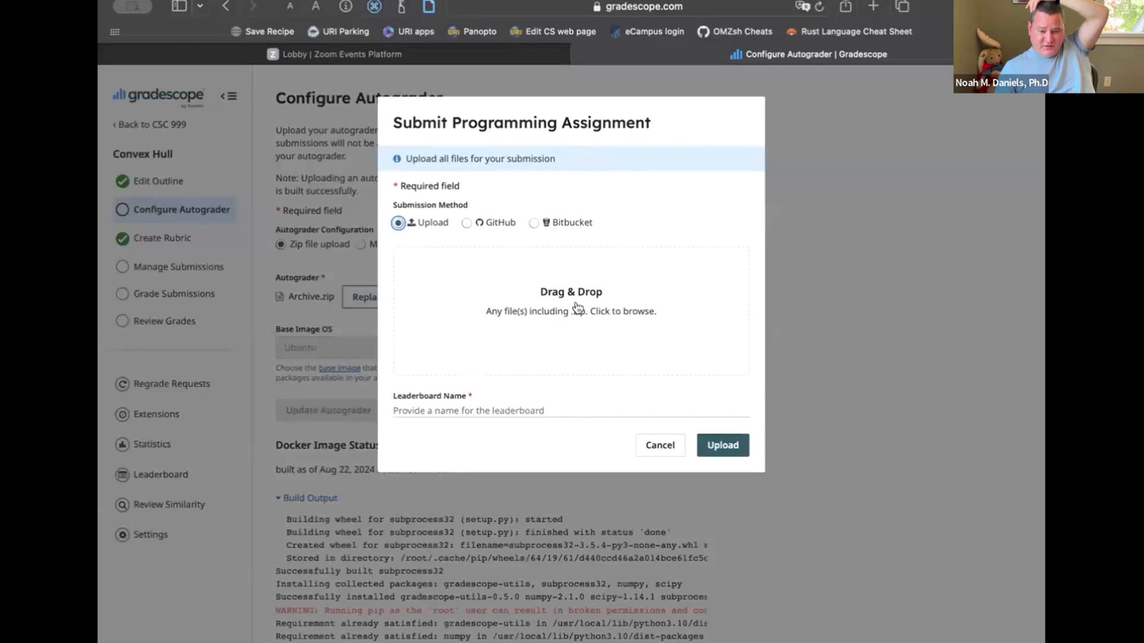
# Add convex_hull.py from the CSC440-S2024/assignments/a2 folder to the test submission
pyautogui.click(597, 331)
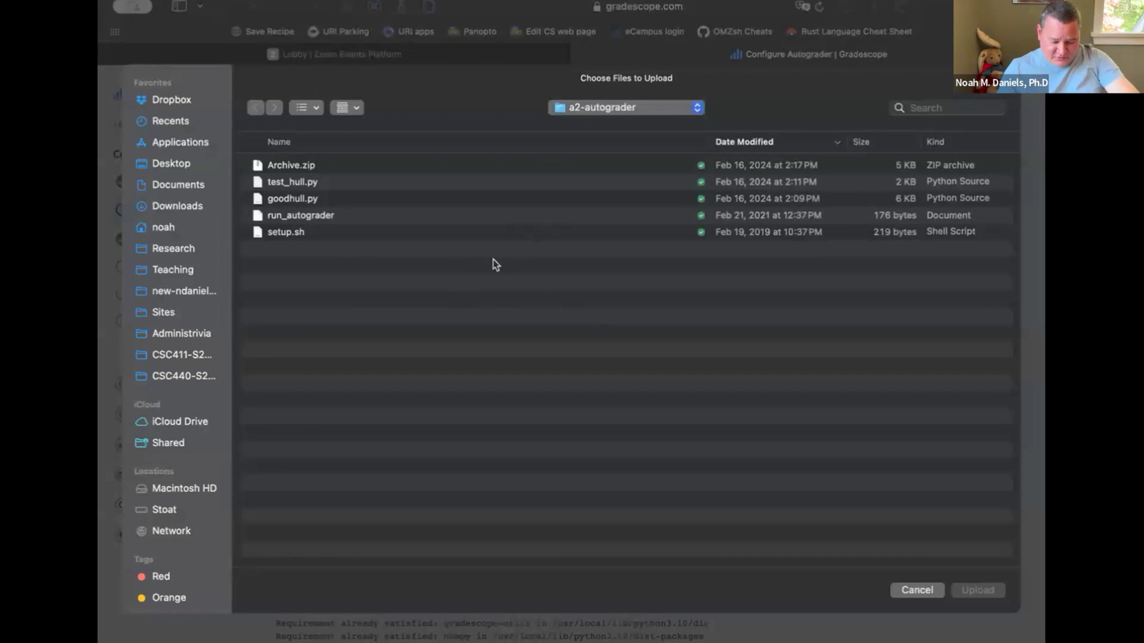
pyautogui.press('super+Up')
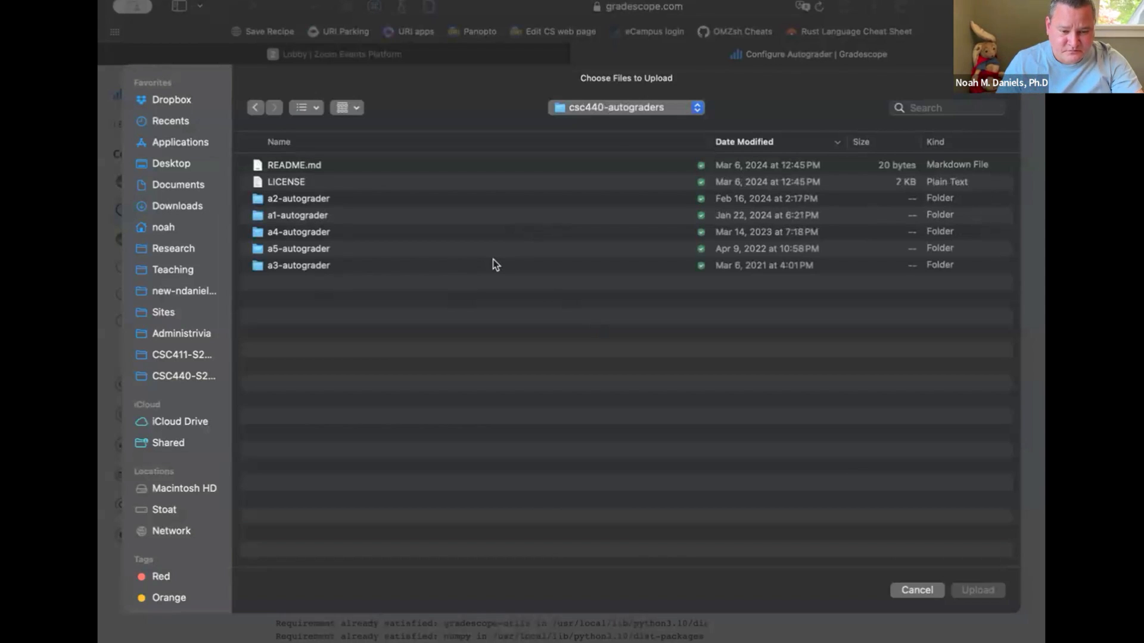
pyautogui.press('super+Up')
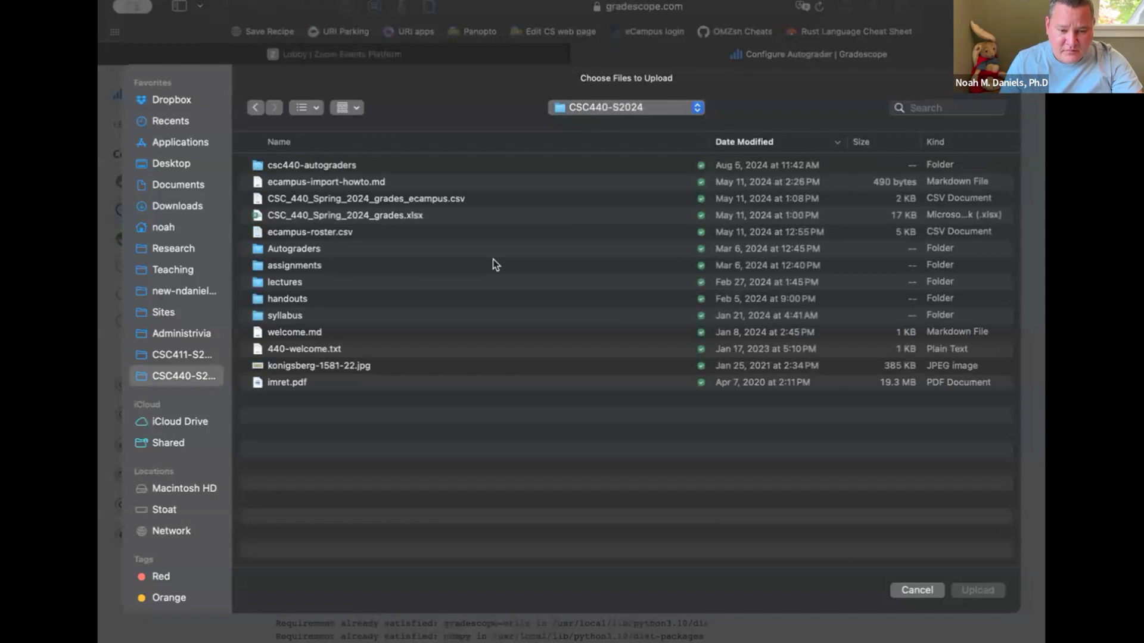
pyautogui.doubleClick(338, 265)
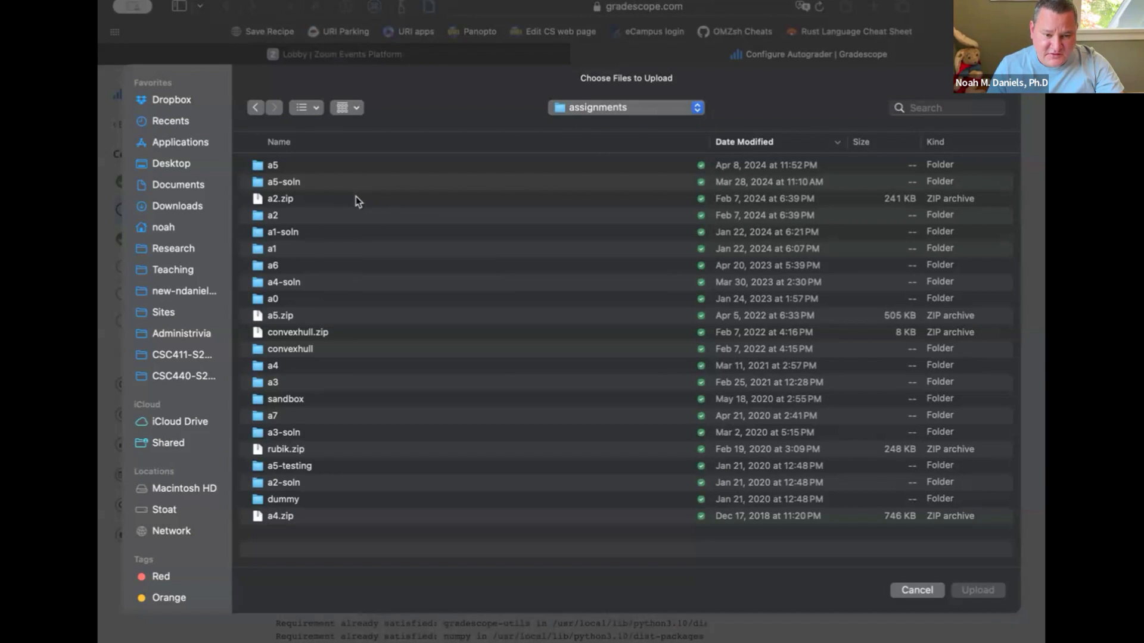
pyautogui.doubleClick(313, 217)
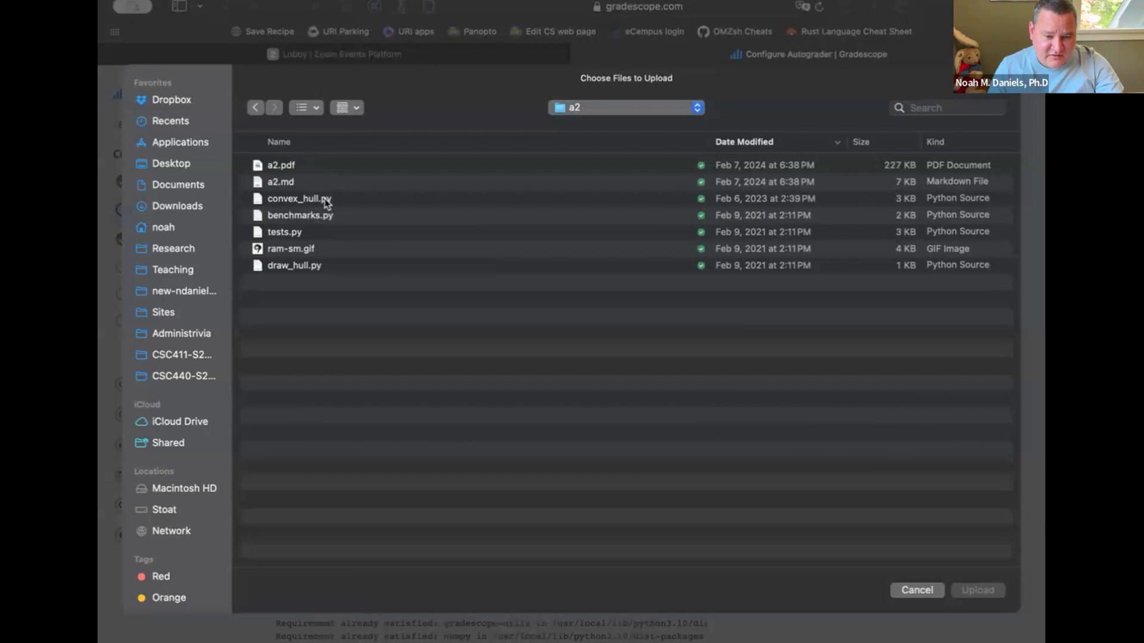
pyautogui.click(327, 202)
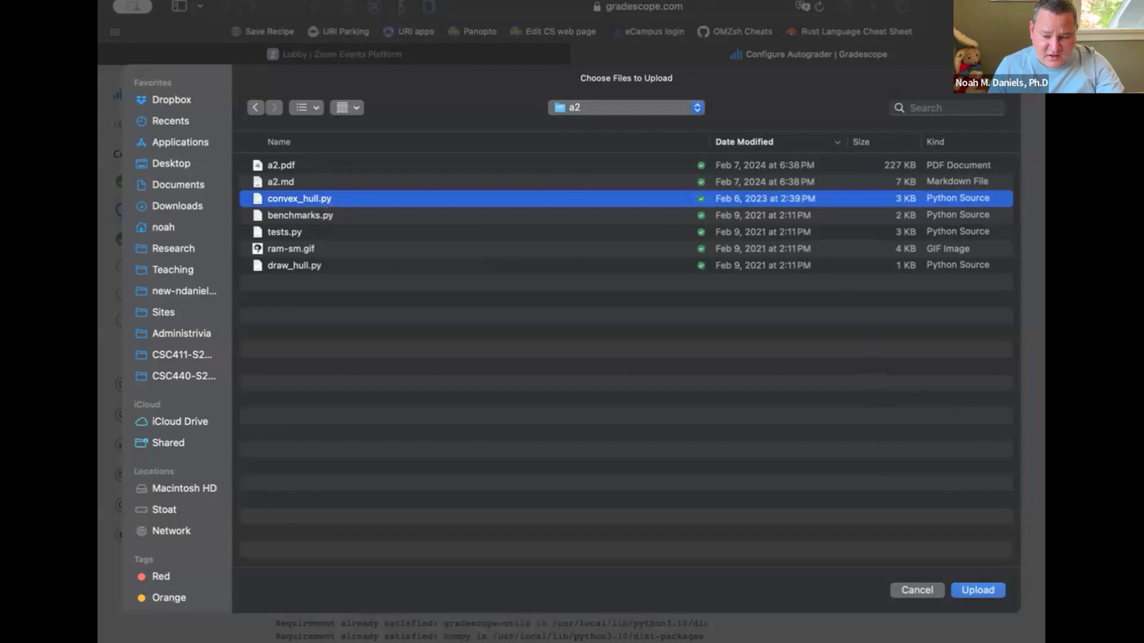
pyautogui.click(978, 590)
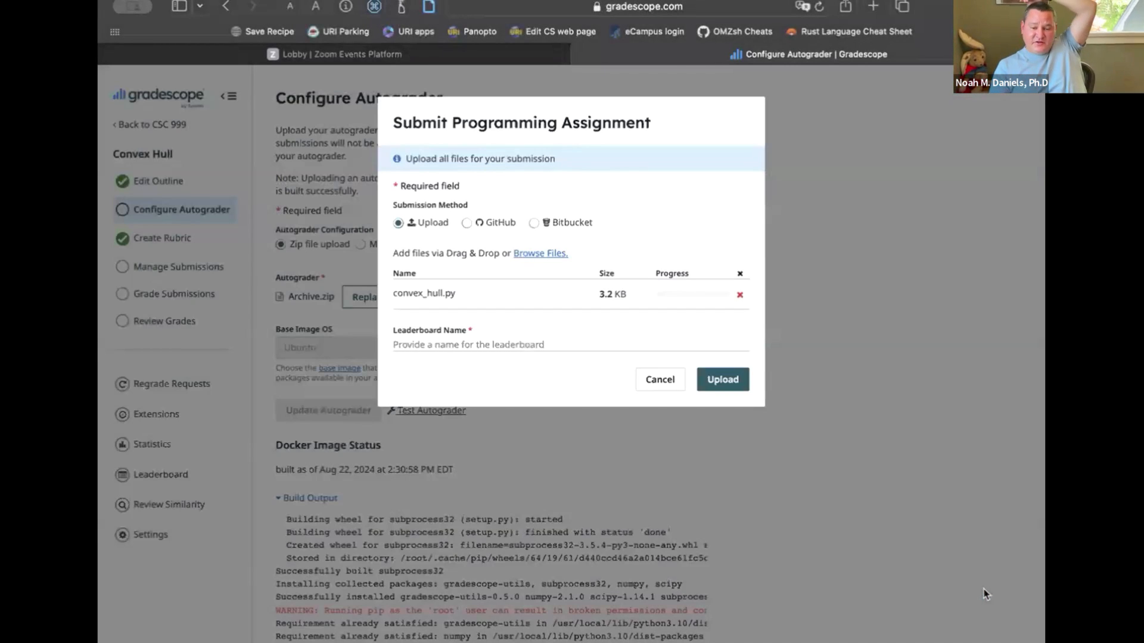
# Enter the submitter's first name as the leaderboard name, upload the test submission and dismiss the submission receipt
pyautogui.click(541, 346)
pyautogui.write('noah')
pyautogui.click(726, 383)
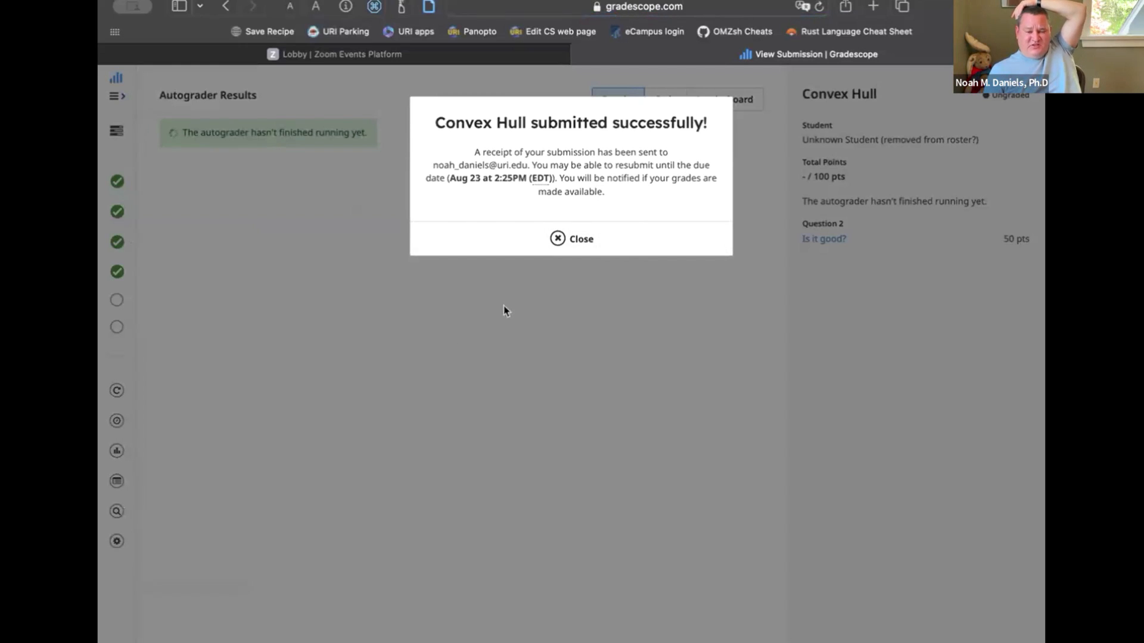
pyautogui.click(573, 240)
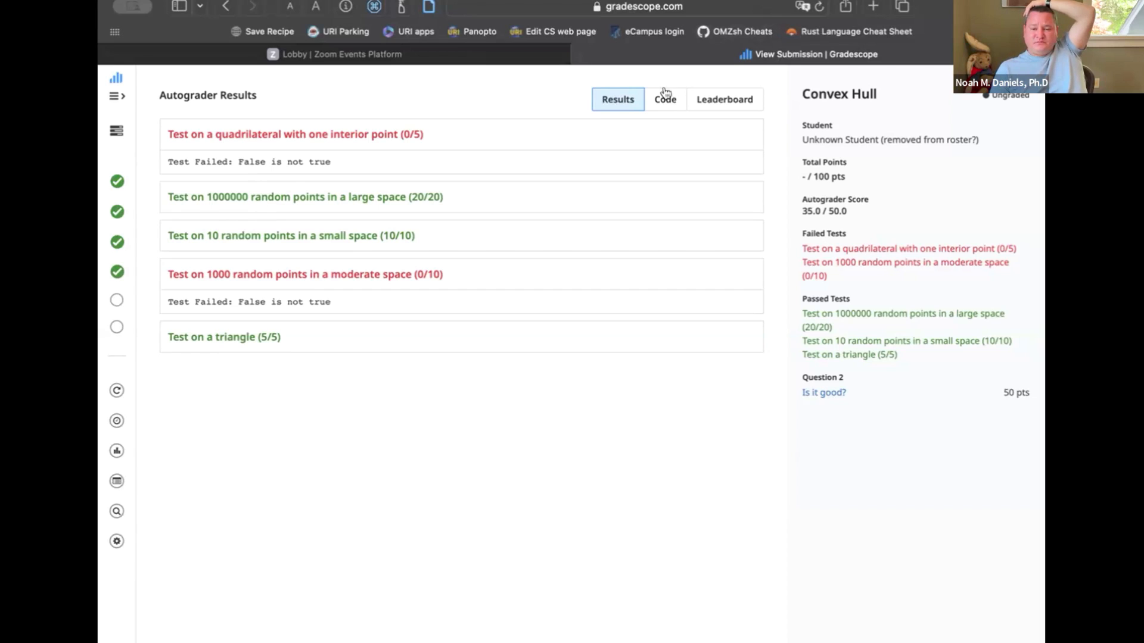
# View the submission's code and look through the functions in convex_hull.py
pyautogui.click(661, 106)
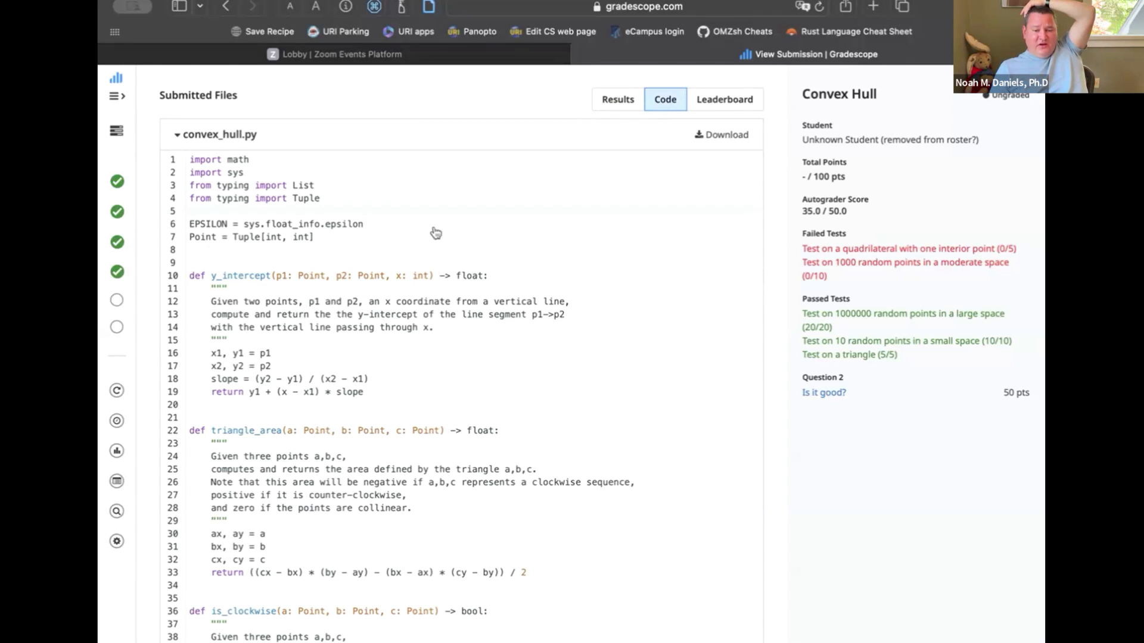
pyautogui.click(426, 321)
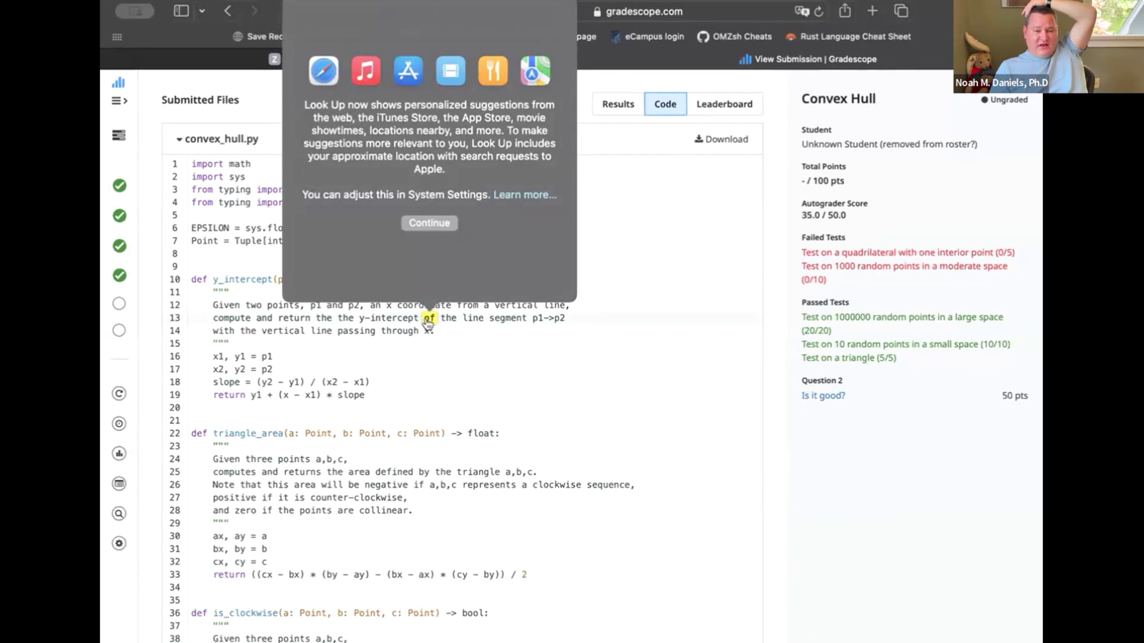
pyautogui.click(662, 317)
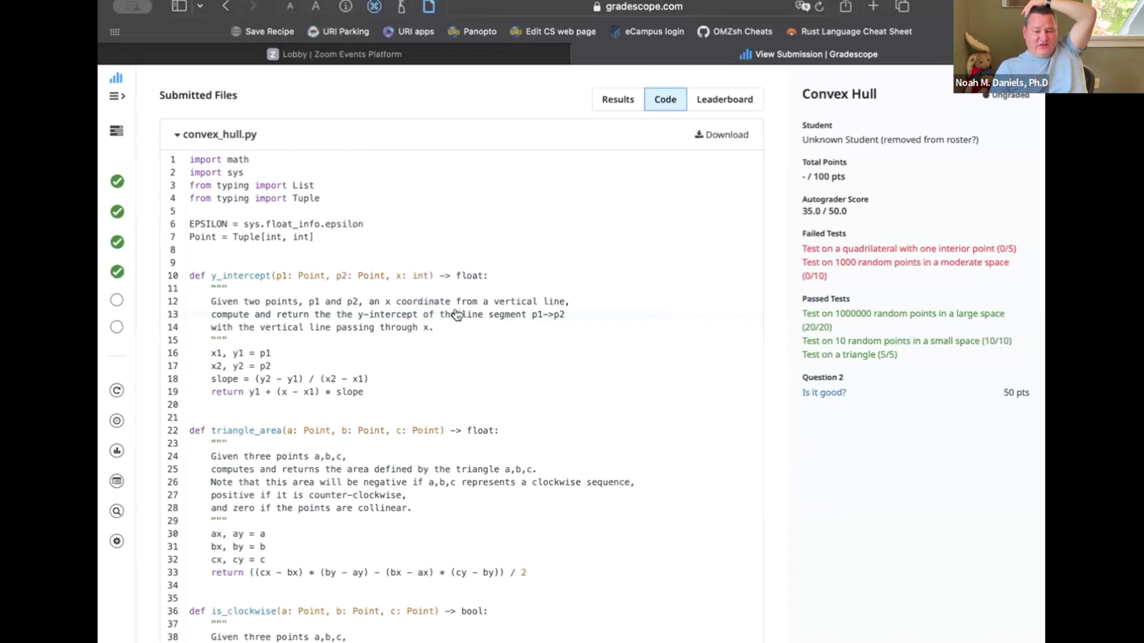
pyautogui.scroll(-4, 491, 421)
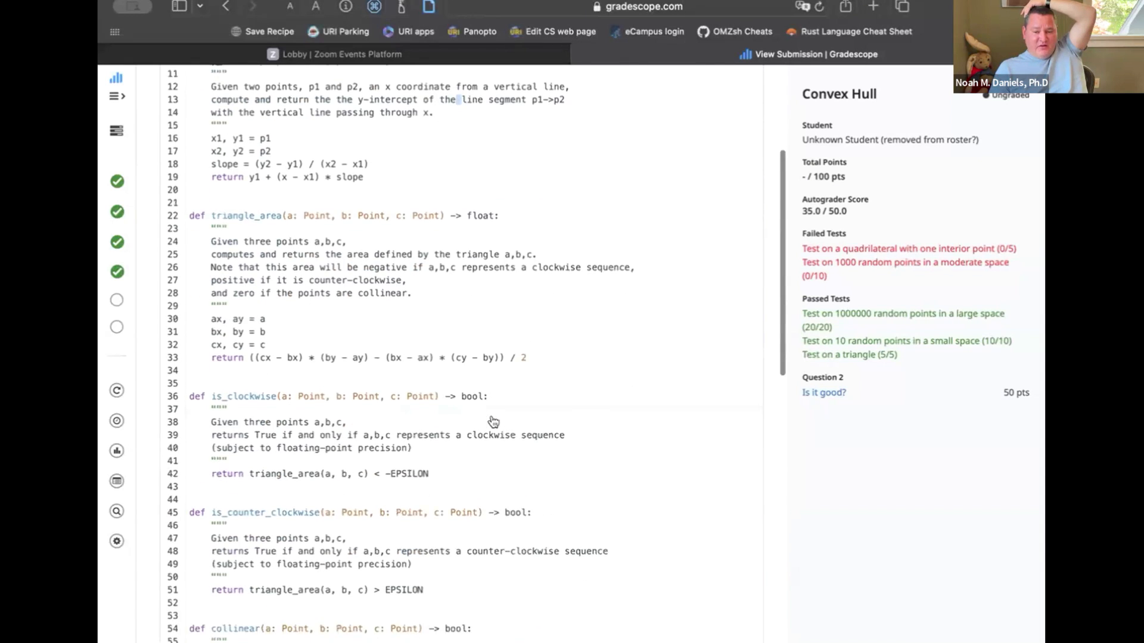
pyautogui.scroll(-10, 493, 422)
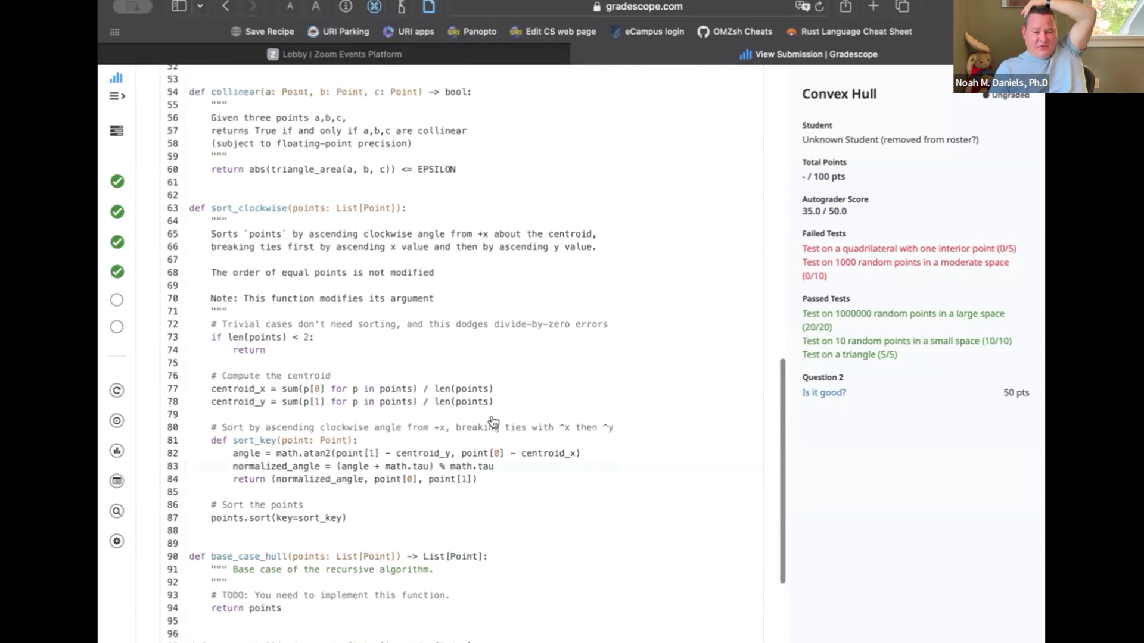
pyautogui.scroll(4, 493, 421)
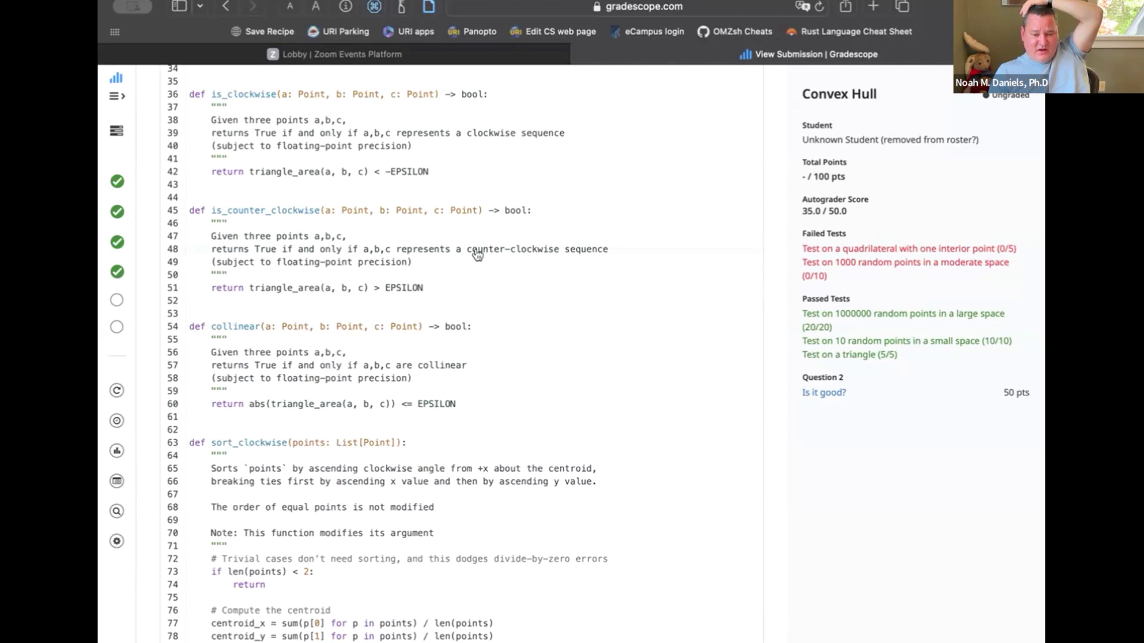
# Return to the start of the submitted convex_hull.py and open the Convex Hull assignment's autograder configuration
pyautogui.scroll(10, 495, 411)
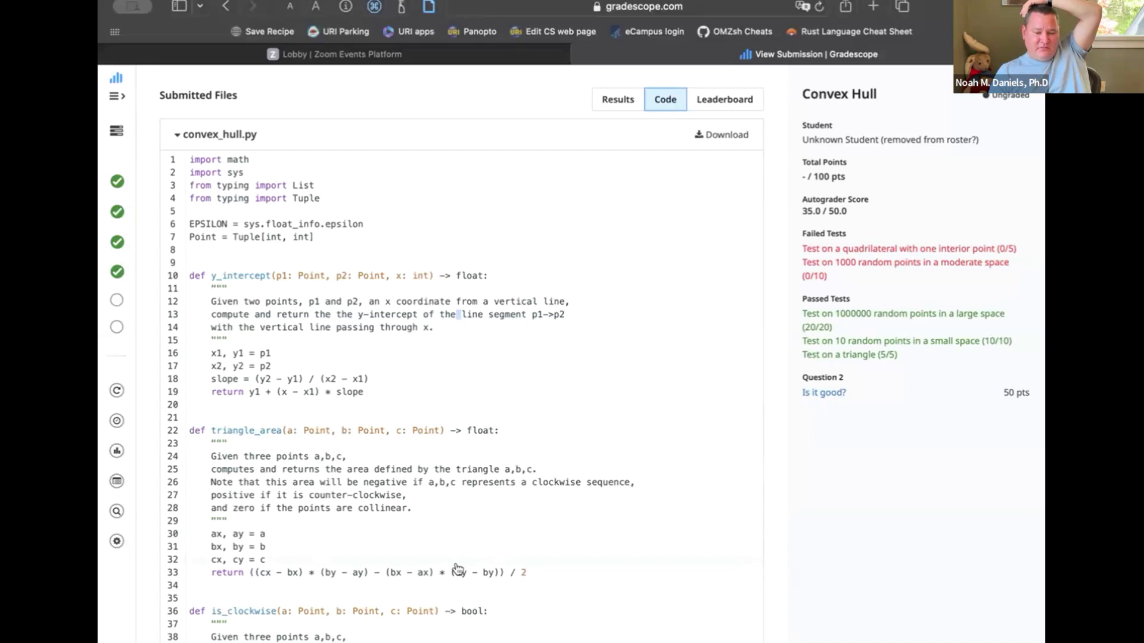
pyautogui.scroll(-5, 456, 566)
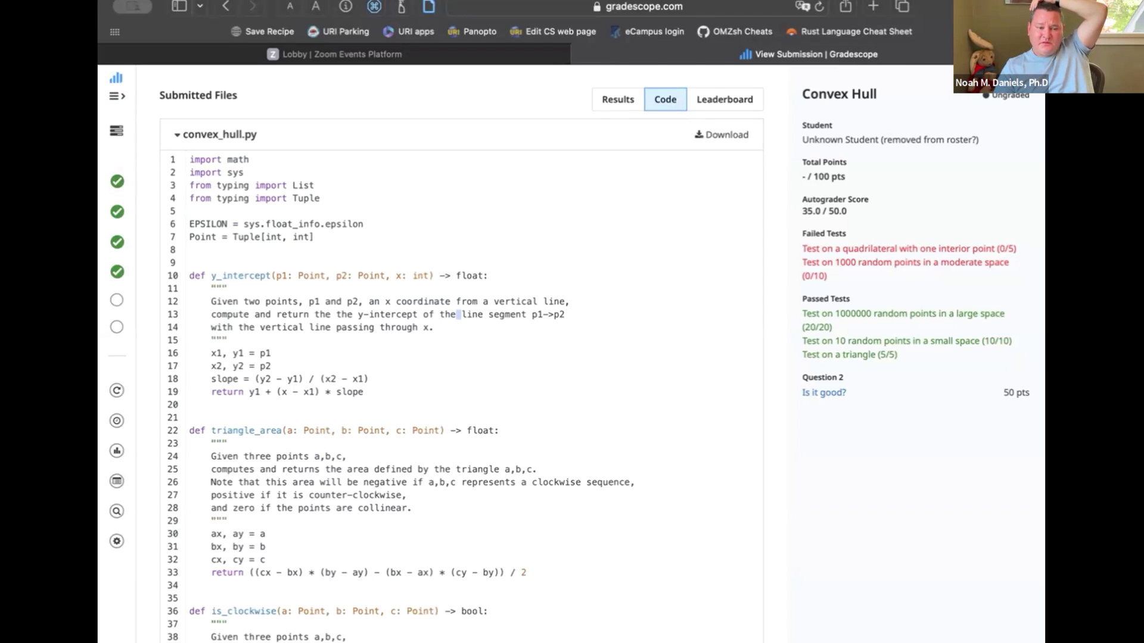
pyautogui.click(117, 96)
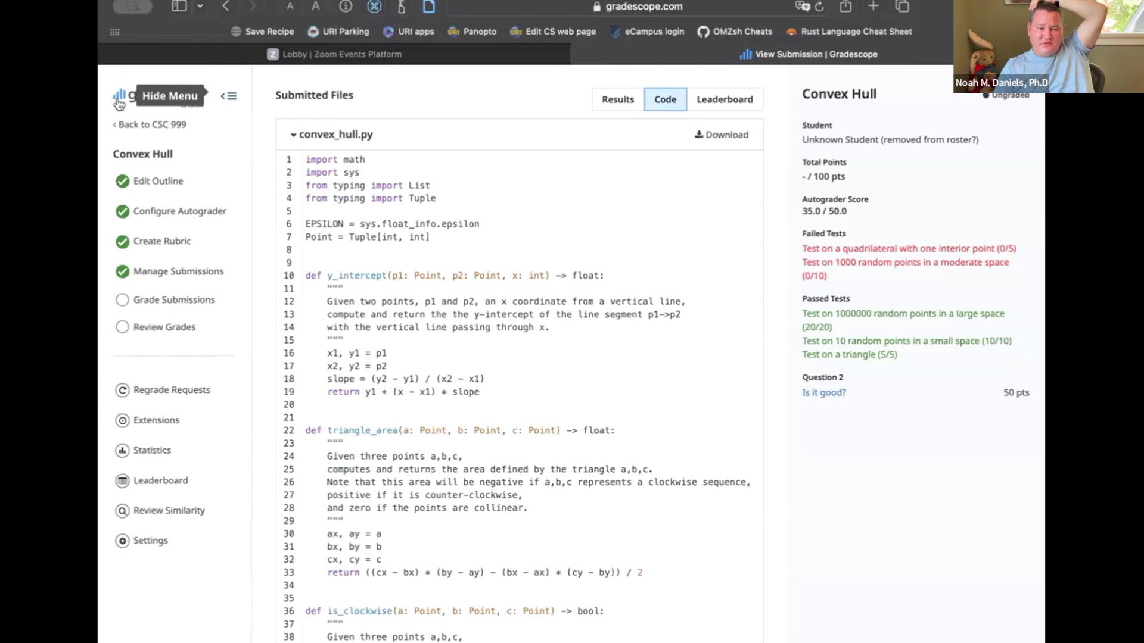
pyautogui.click(191, 213)
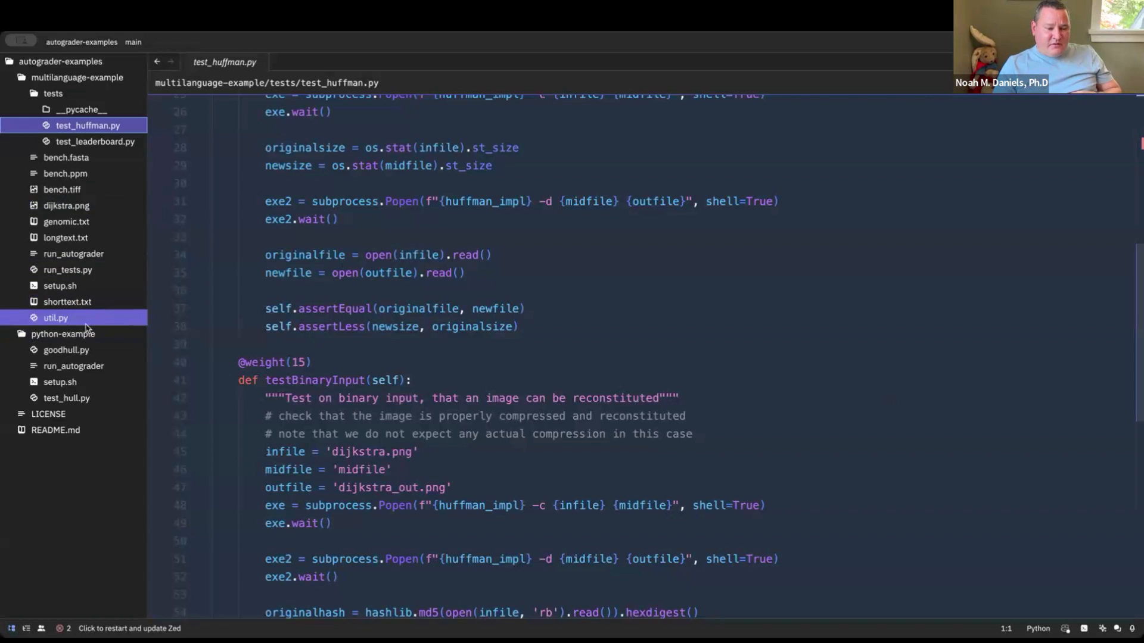
# In Zed, review setup.sh and run_autograder in the python-example folder, including the line that runs test_hull.py into results.json
pyautogui.click(62, 386)
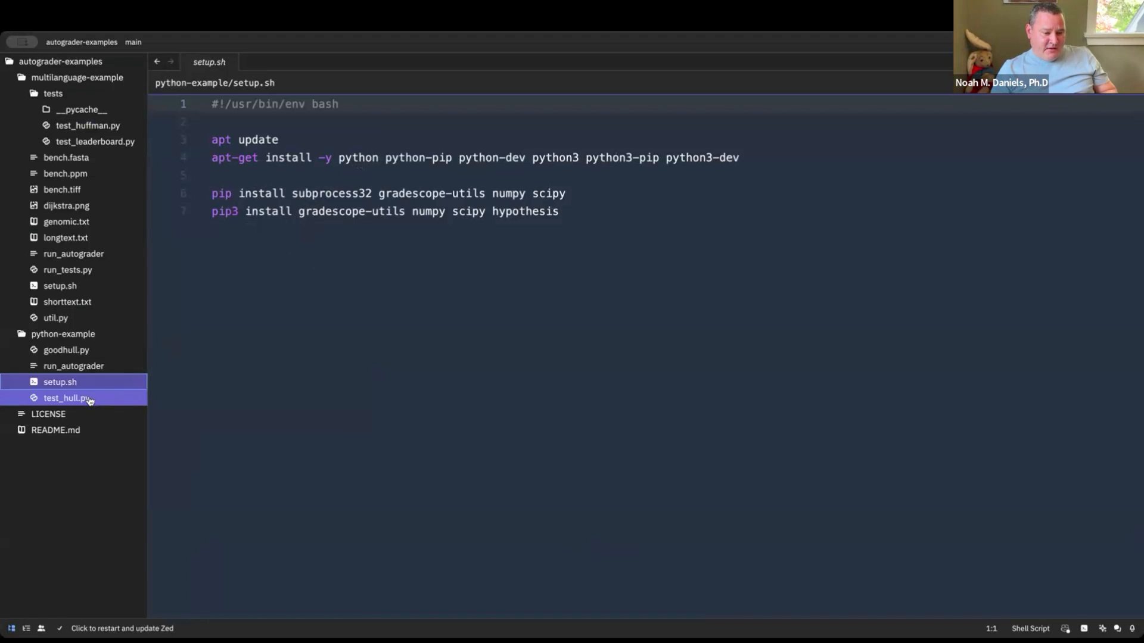
pyautogui.click(71, 368)
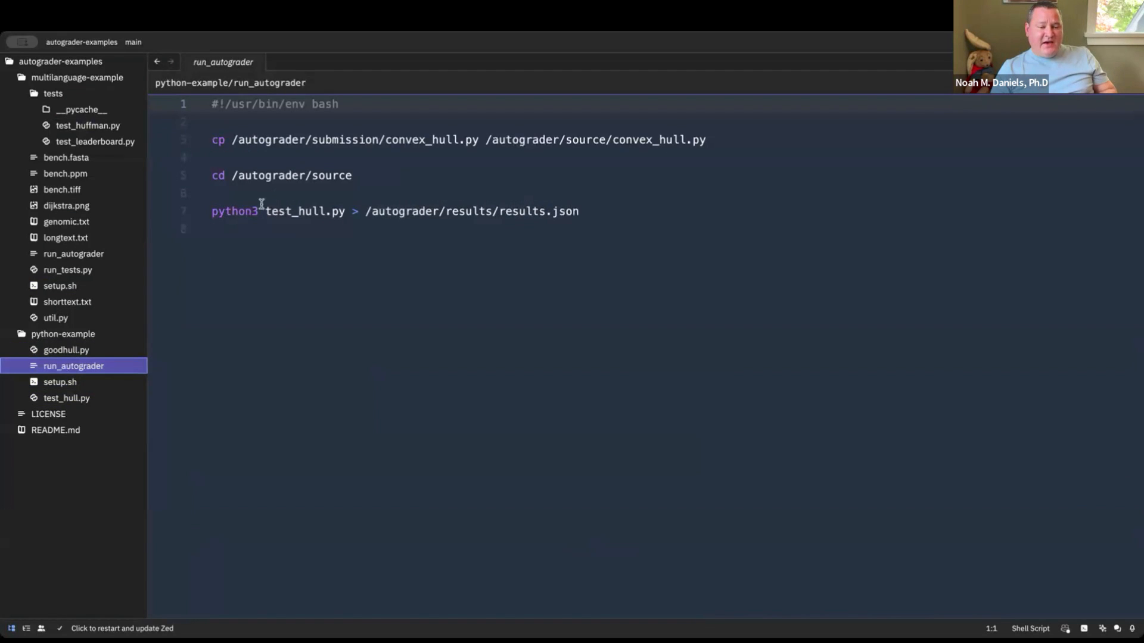
pyautogui.click(211, 213)
pyautogui.moveTo(211, 212); pyautogui.dragTo(604, 211)
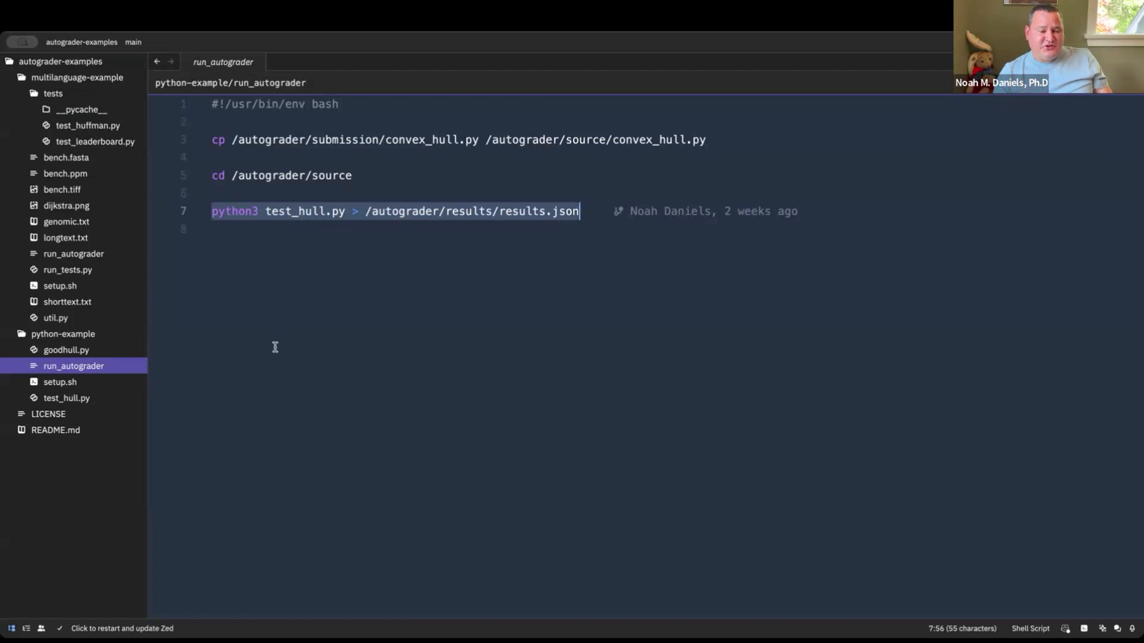
pyautogui.click(258, 211)
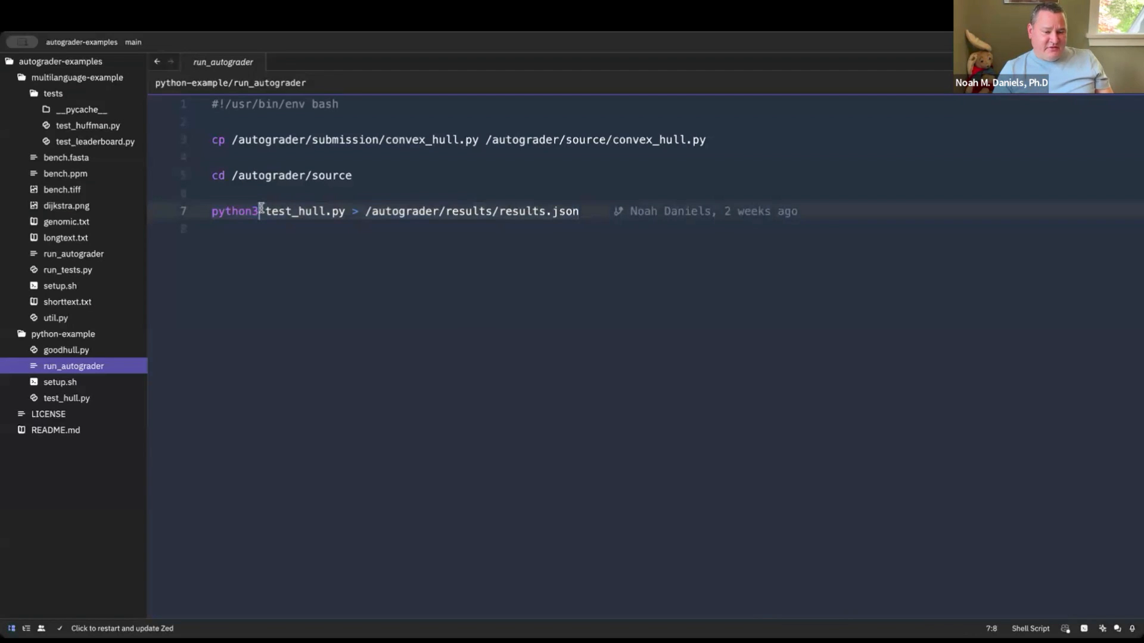
pyautogui.click(85, 384)
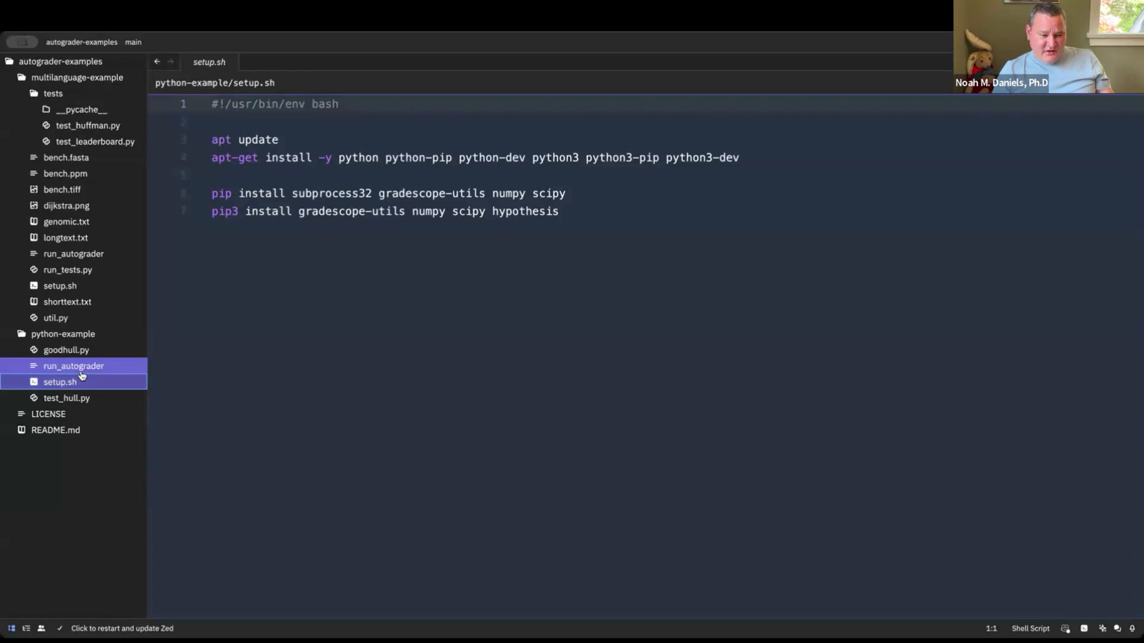
pyautogui.click(81, 369)
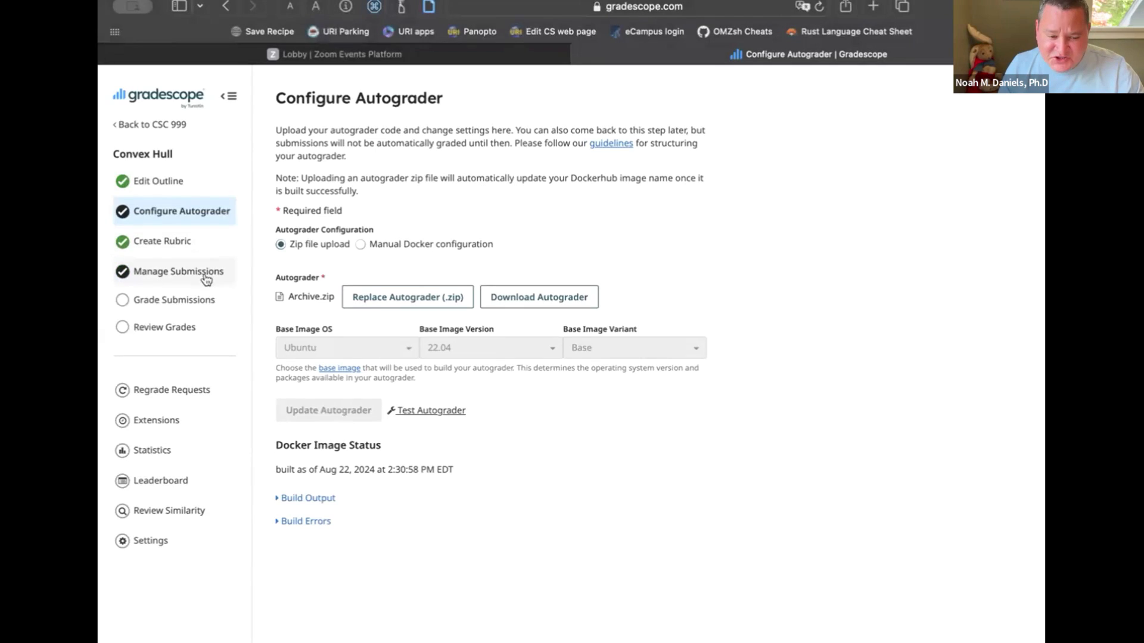
# Open the test submission in Gradescope, start its SSH debug session, and connect to the container from Terminal with the provided command
pyautogui.click(207, 276)
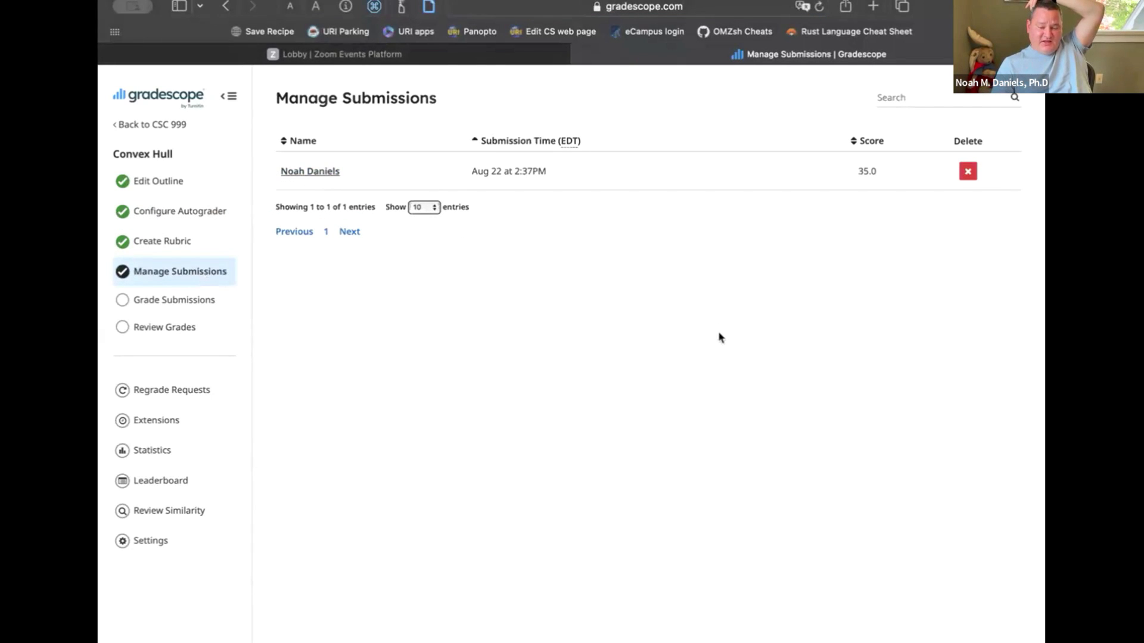
pyautogui.click(307, 172)
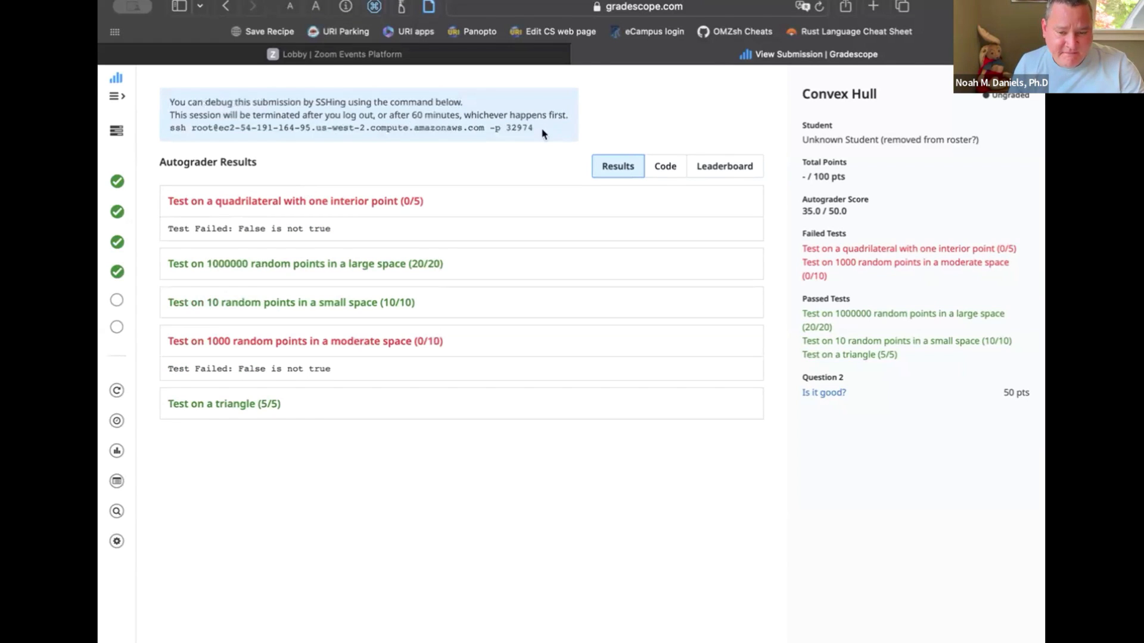
pyautogui.moveTo(538, 128); pyautogui.dragTo(169, 129)
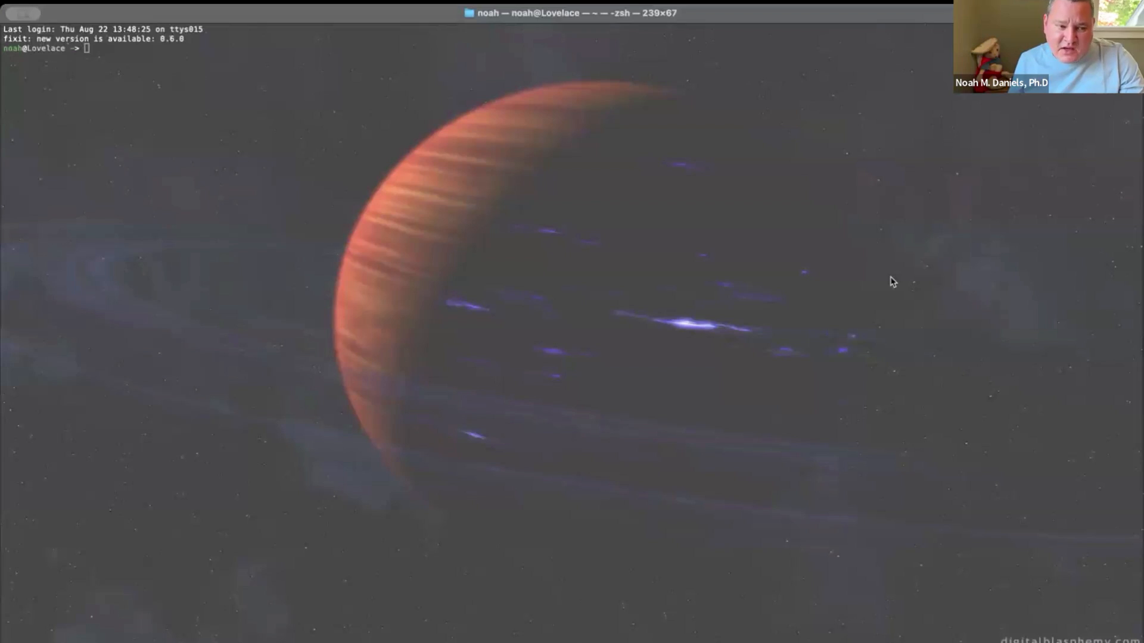
pyautogui.press('super+v')
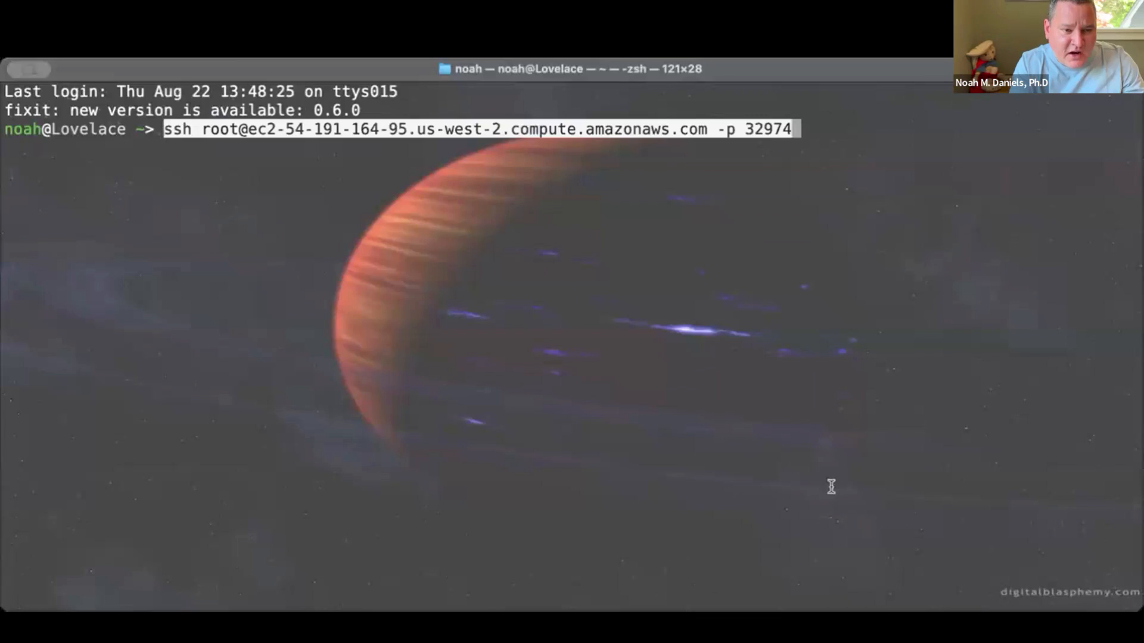
pyautogui.press('Return')
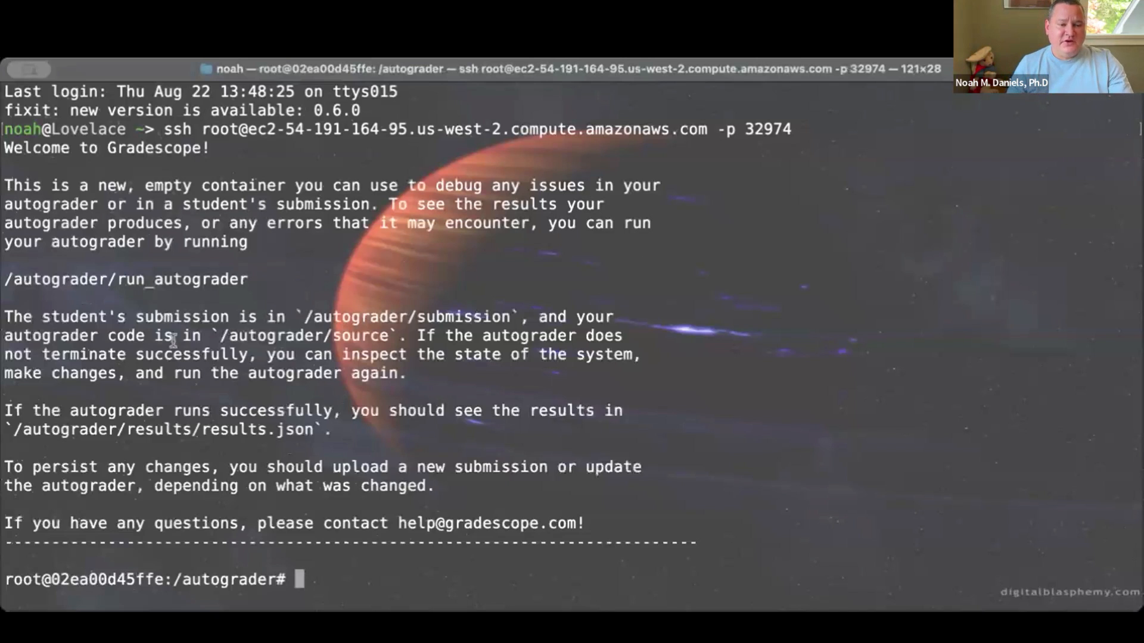
# Run /autograder/run_autograder in the debug container
pyautogui.moveTo(266, 276); pyautogui.dragTo(4, 279)
pyautogui.press('super+c')
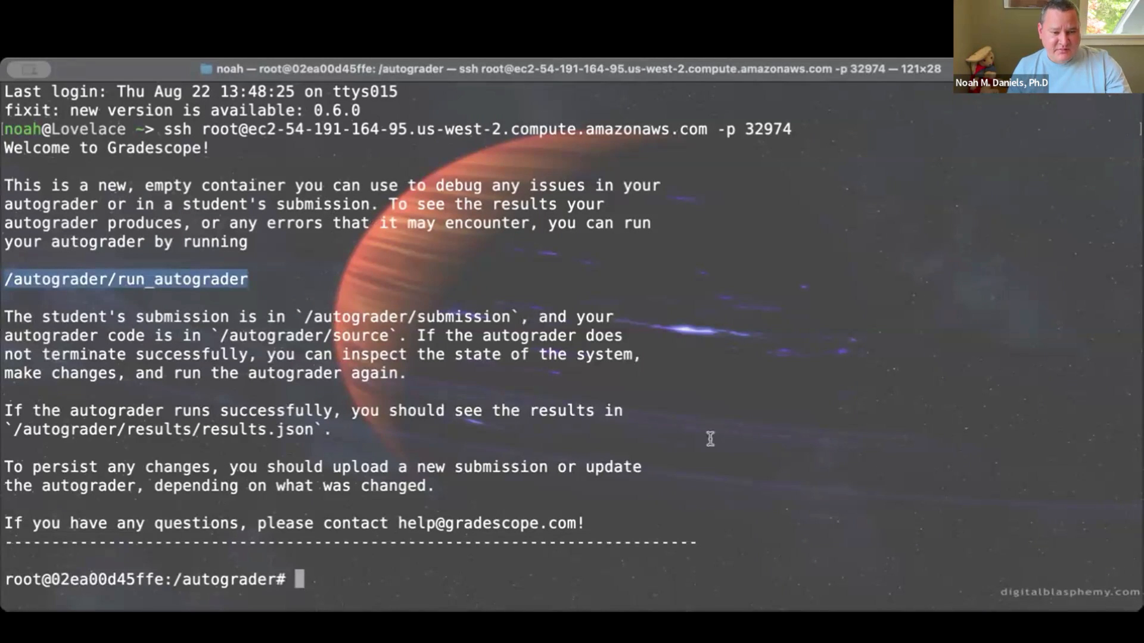
pyautogui.click(634, 470)
pyautogui.press('super+v')
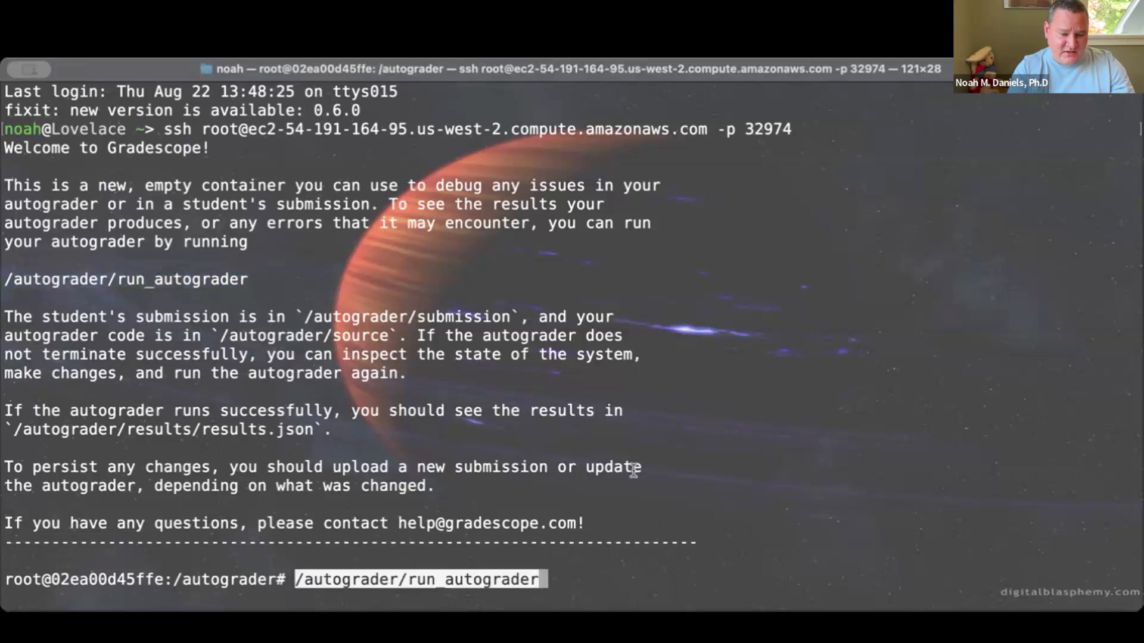
pyautogui.press('Return')
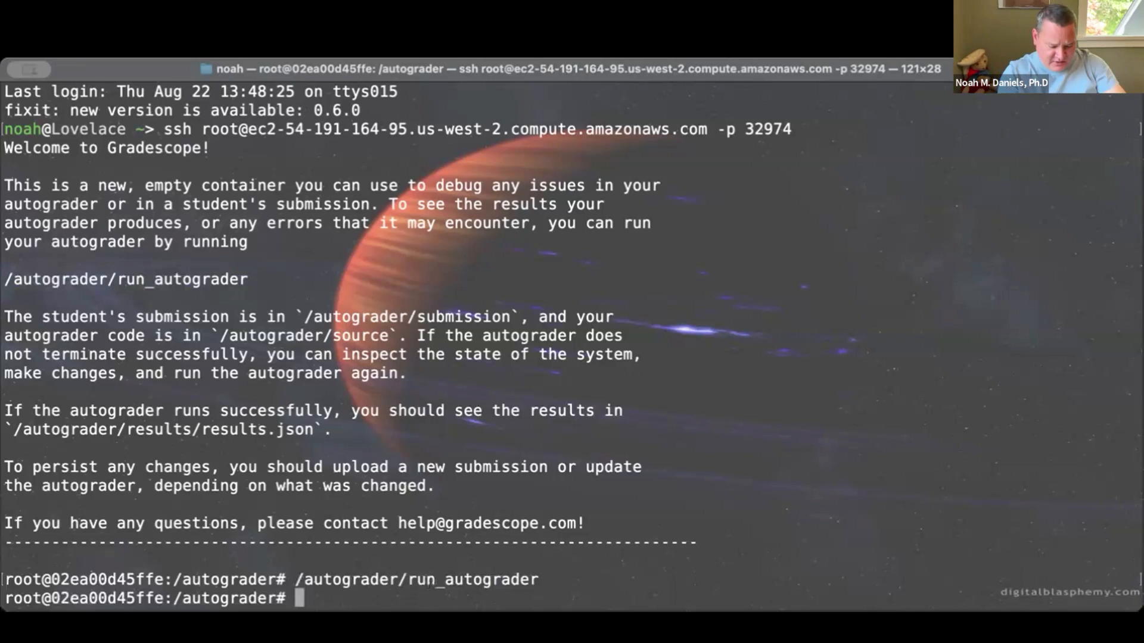
# Print the contents of the /autograder/run_autograder script with cat
pyautogui.write('cat ')
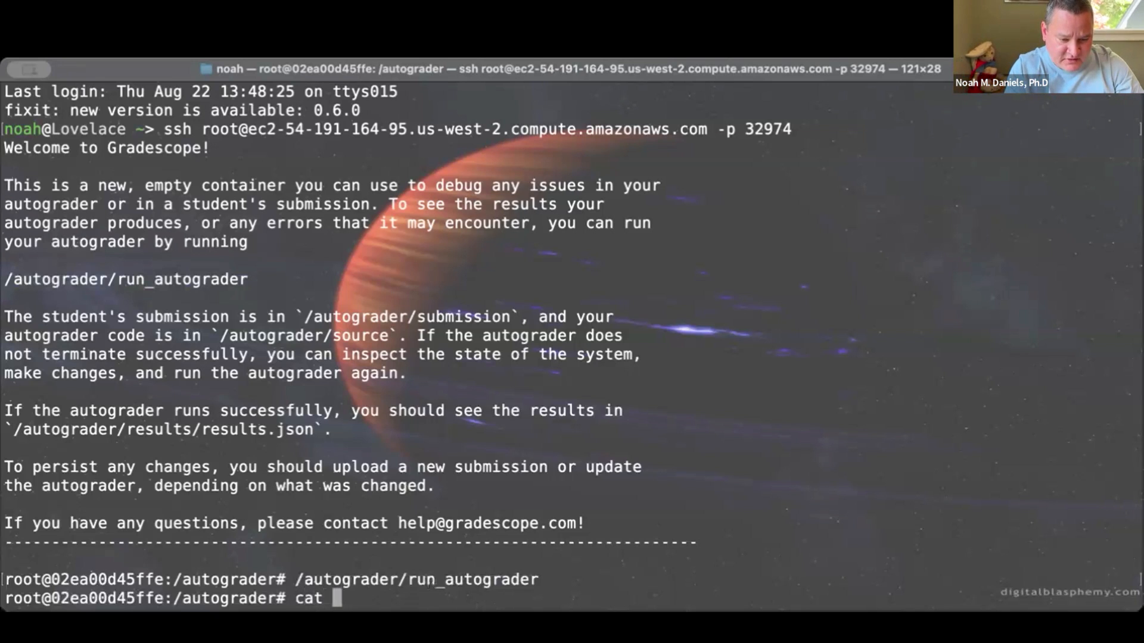
pyautogui.write('/')
pyautogui.press('BackSpace')
pyautogui.press('super+v')
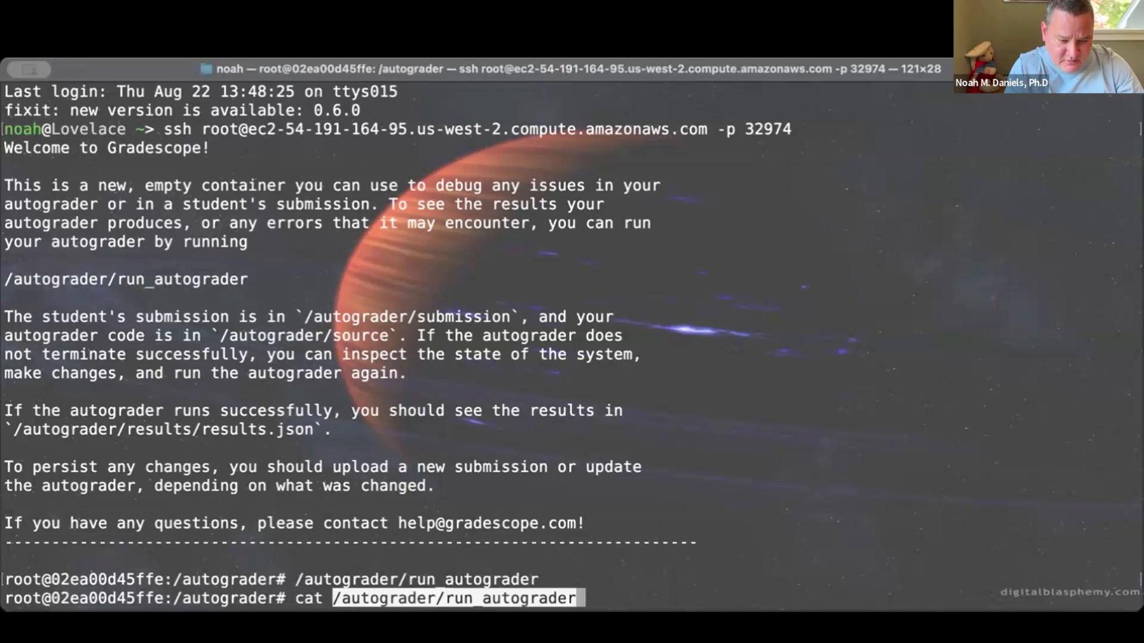
pyautogui.press('Return')
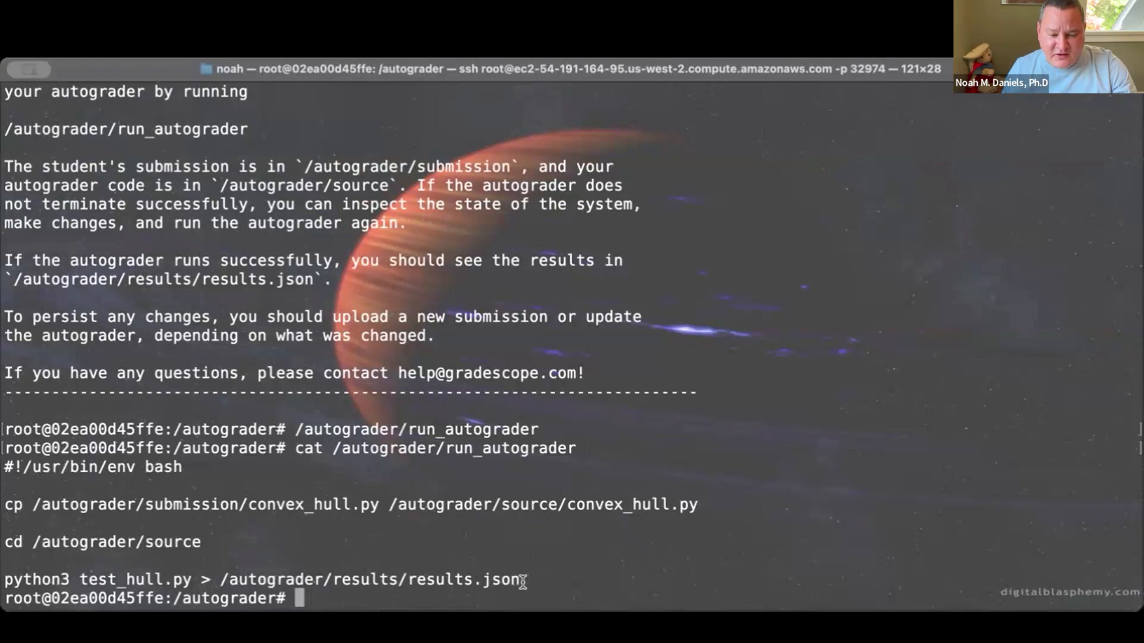
# Open /autograder/results/results.json in vim and look through the test results and overall score
pyautogui.moveTo(523, 582); pyautogui.dragTo(226, 584)
pyautogui.press('super+c')
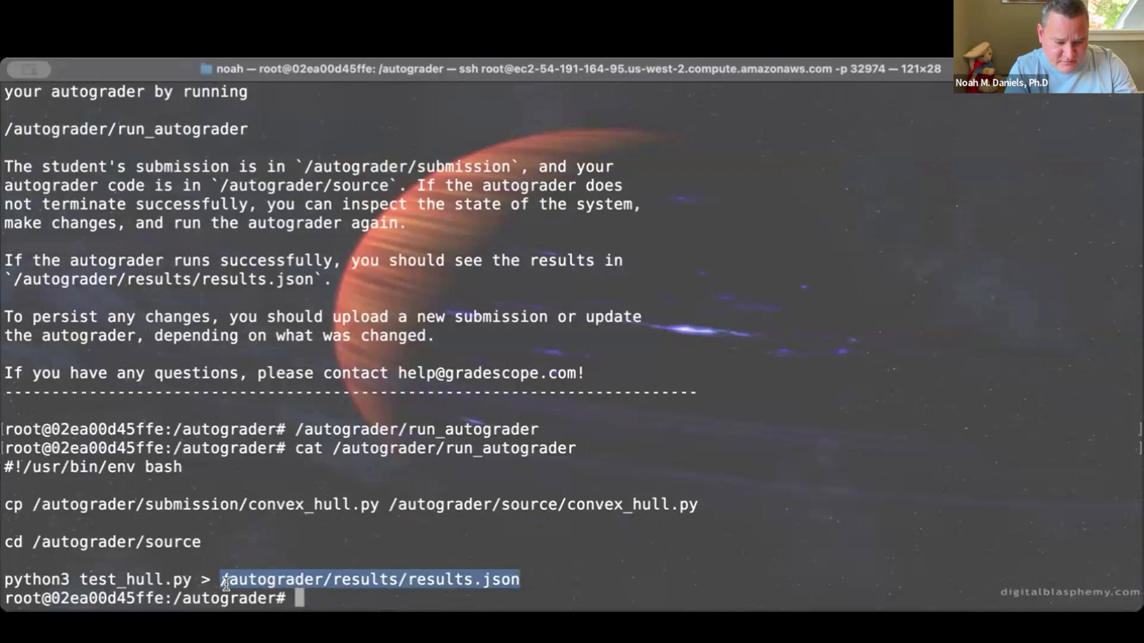
pyautogui.write('vim')
pyautogui.press('super+v')
pyautogui.press('Return')
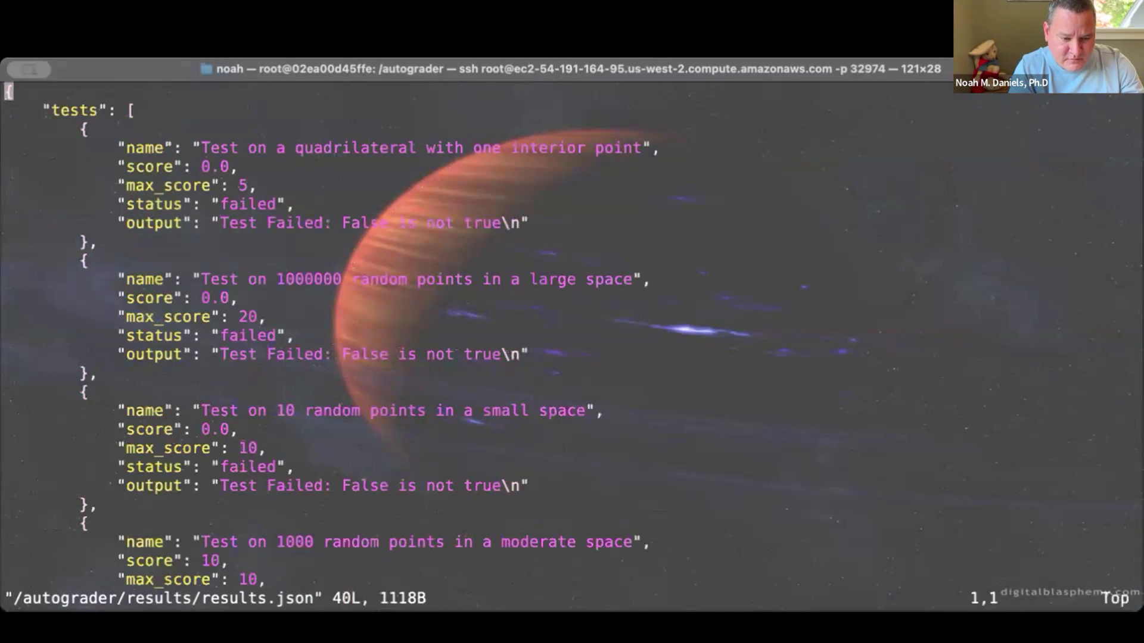
pyautogui.scroll(-13, 572, 345)
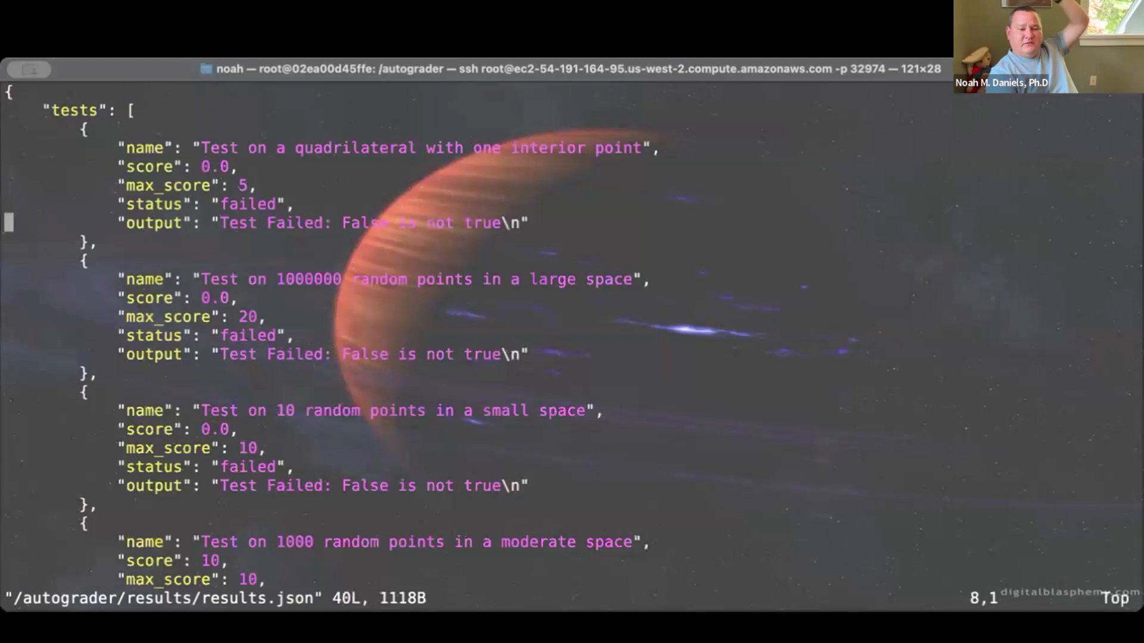
pyautogui.scroll(13, 572, 346)
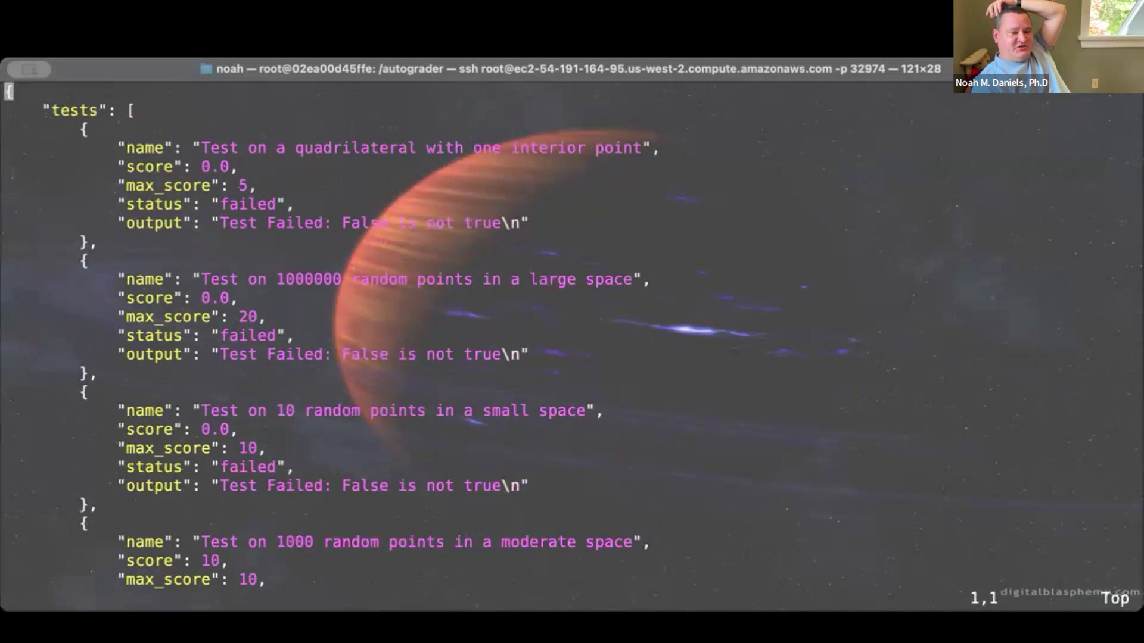
pyautogui.scroll(-13, 572, 345)
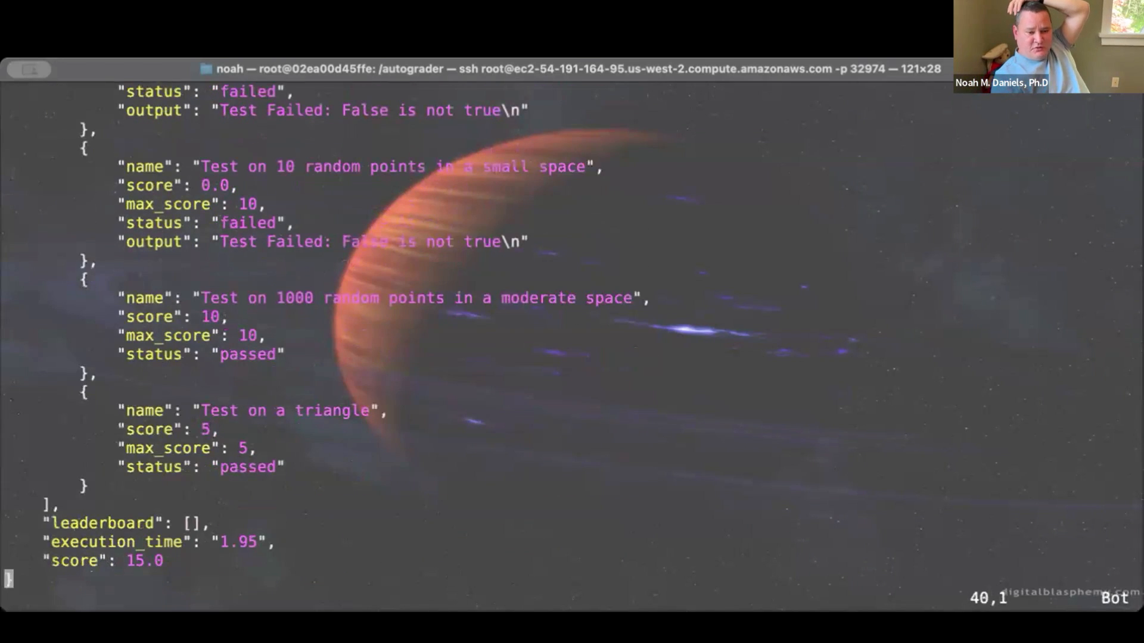
pyautogui.scroll(13, 572, 346)
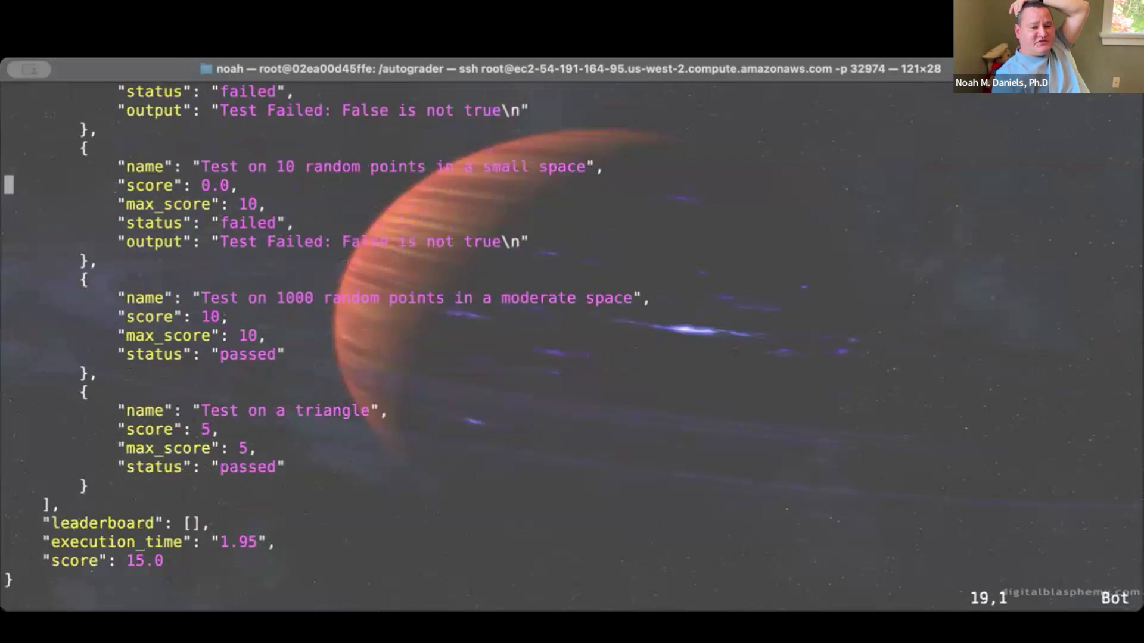